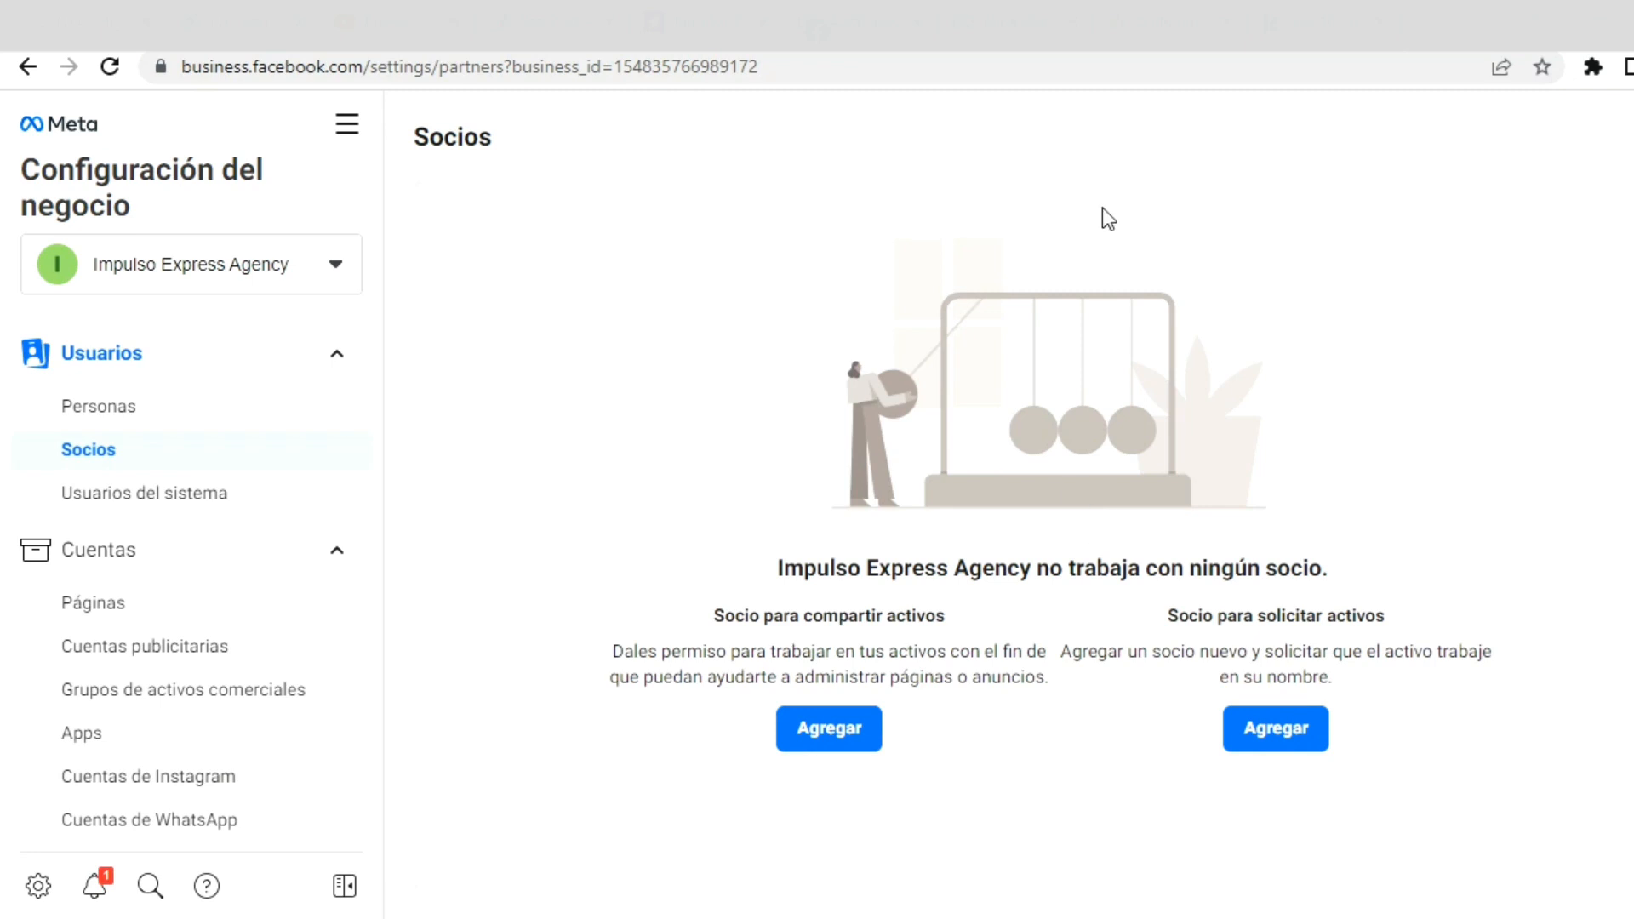
Examine the services offered on the Impulso Express website, from Community Manager through Páginas Web.
left_click(562, 27)
scroll(896, 432, "up", 5)
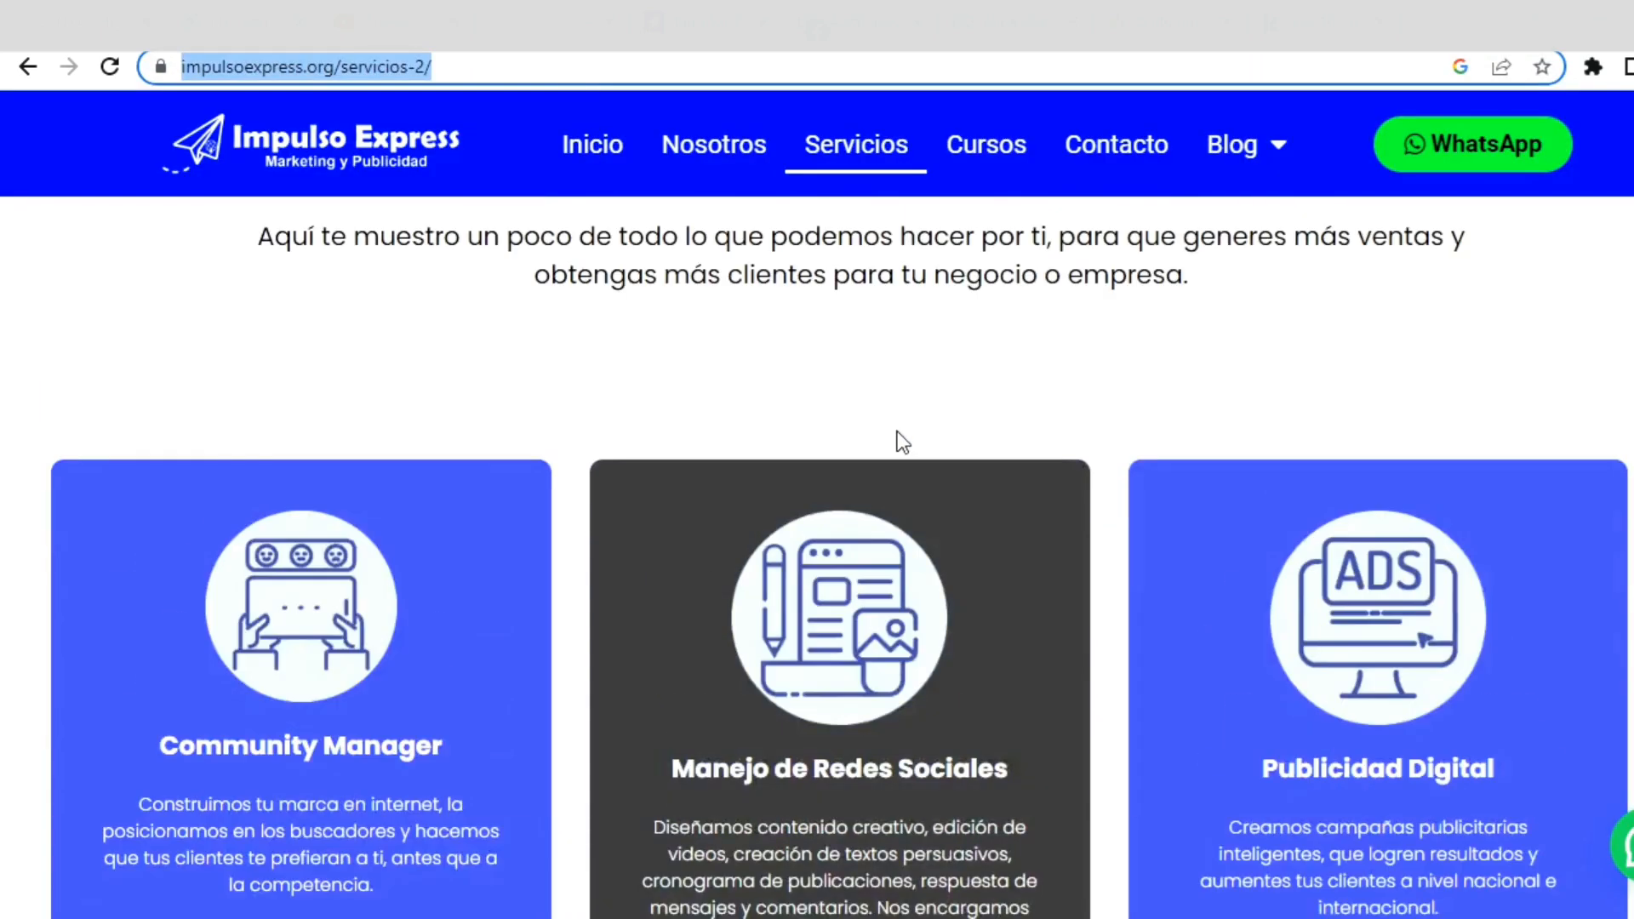
scroll(896, 441, "up", 3)
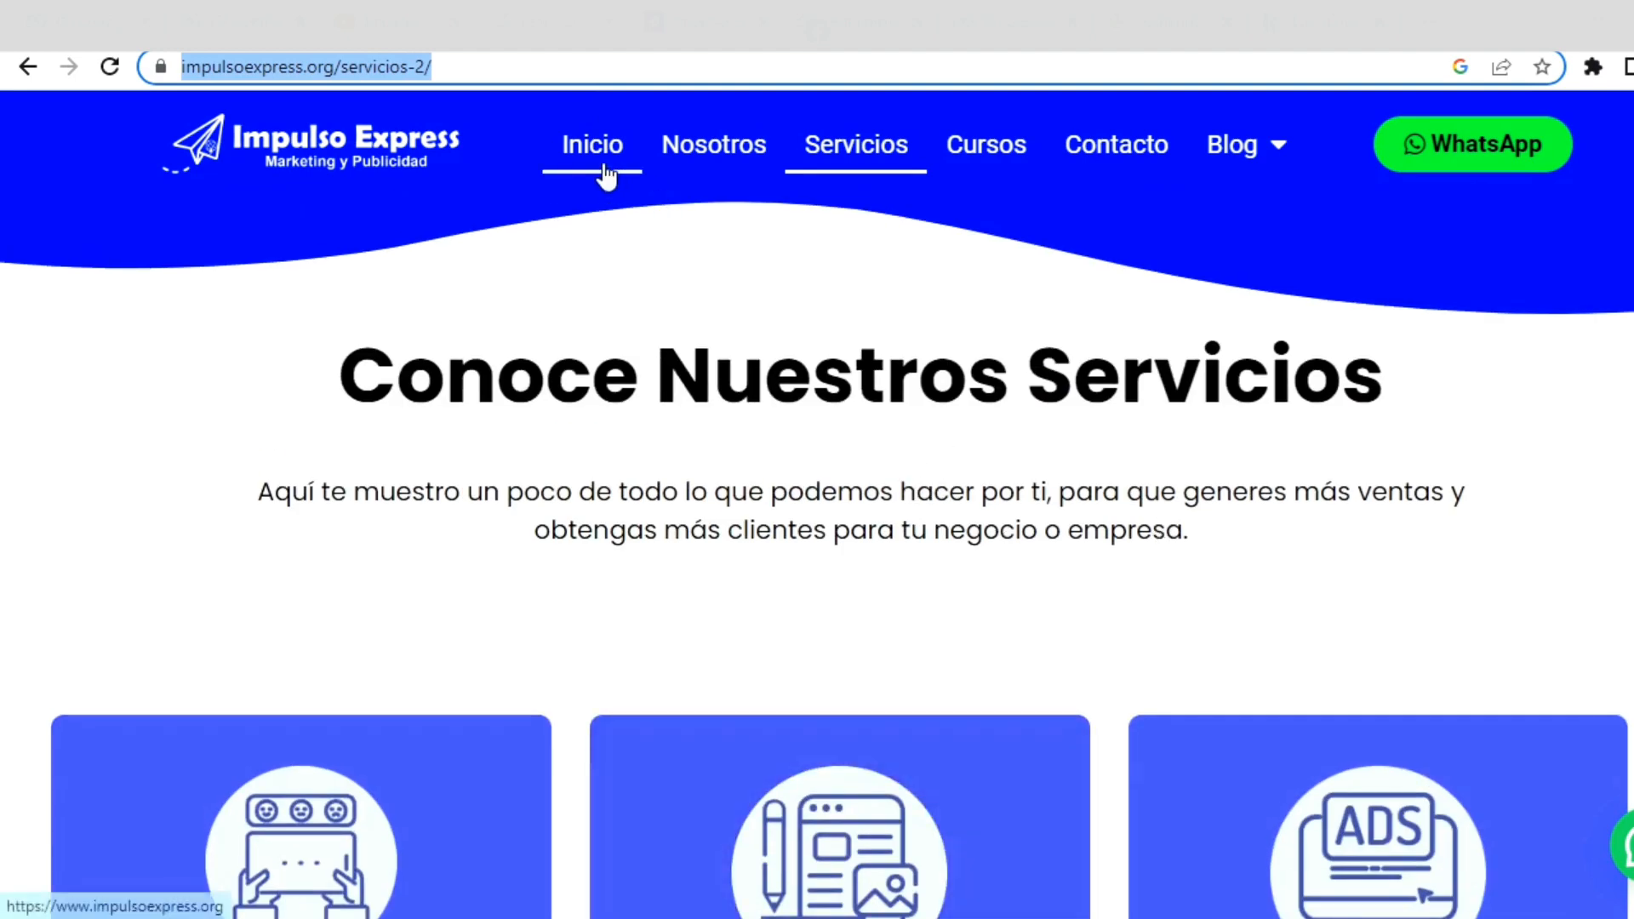
scroll(751, 448, "down", 3)
scroll(999, 503, "down", 2)
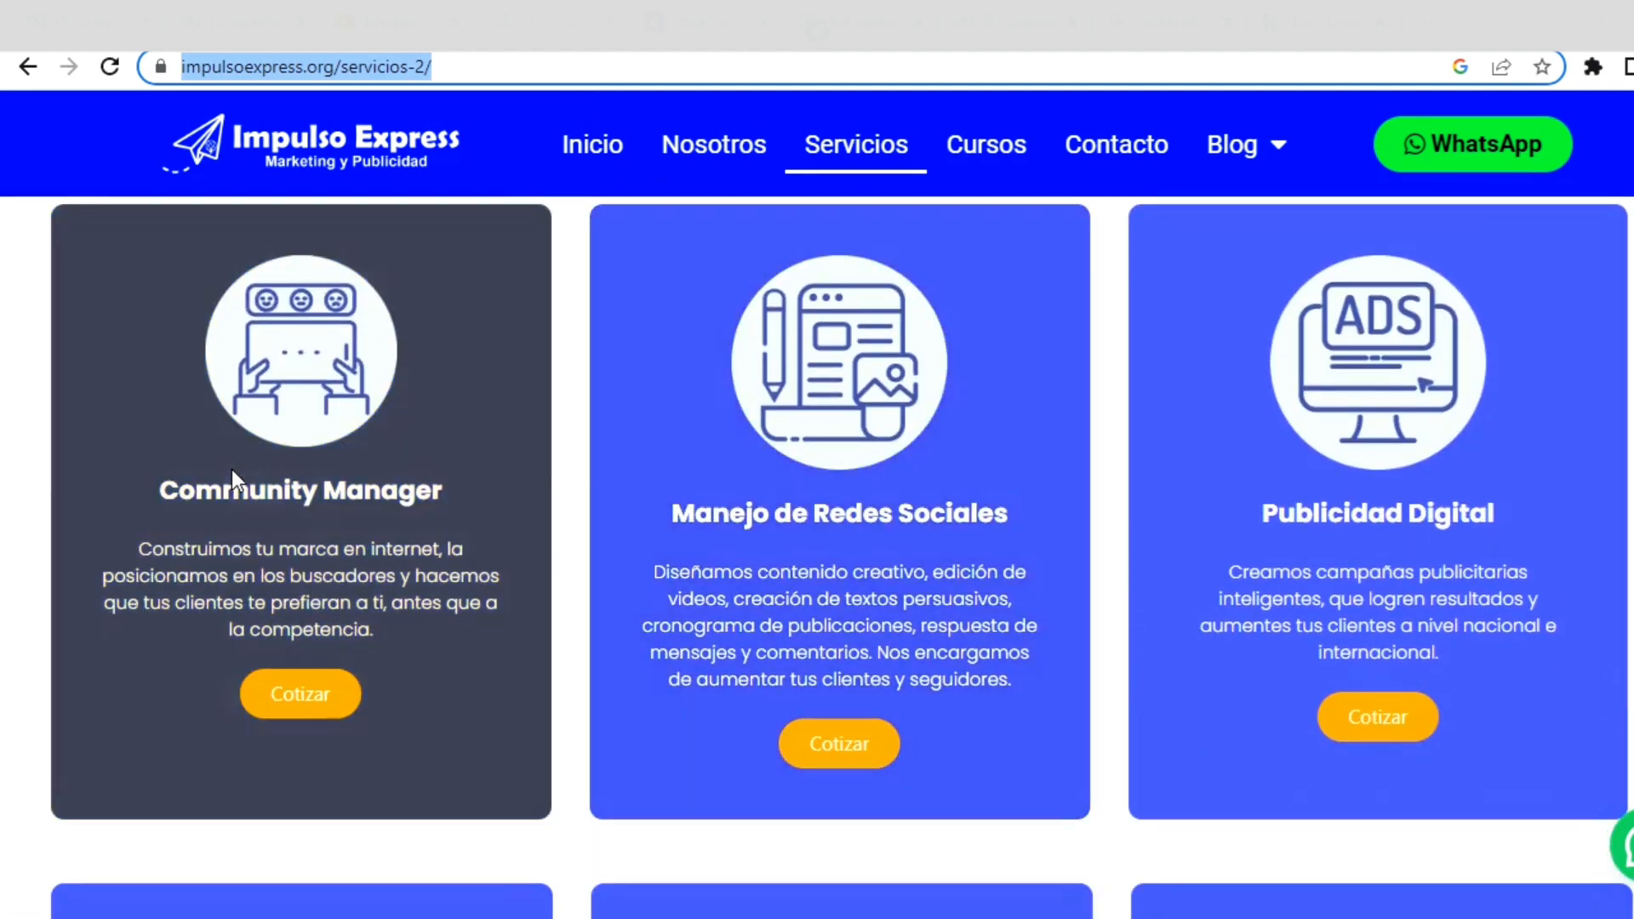
scroll(1404, 565, "down", 6)
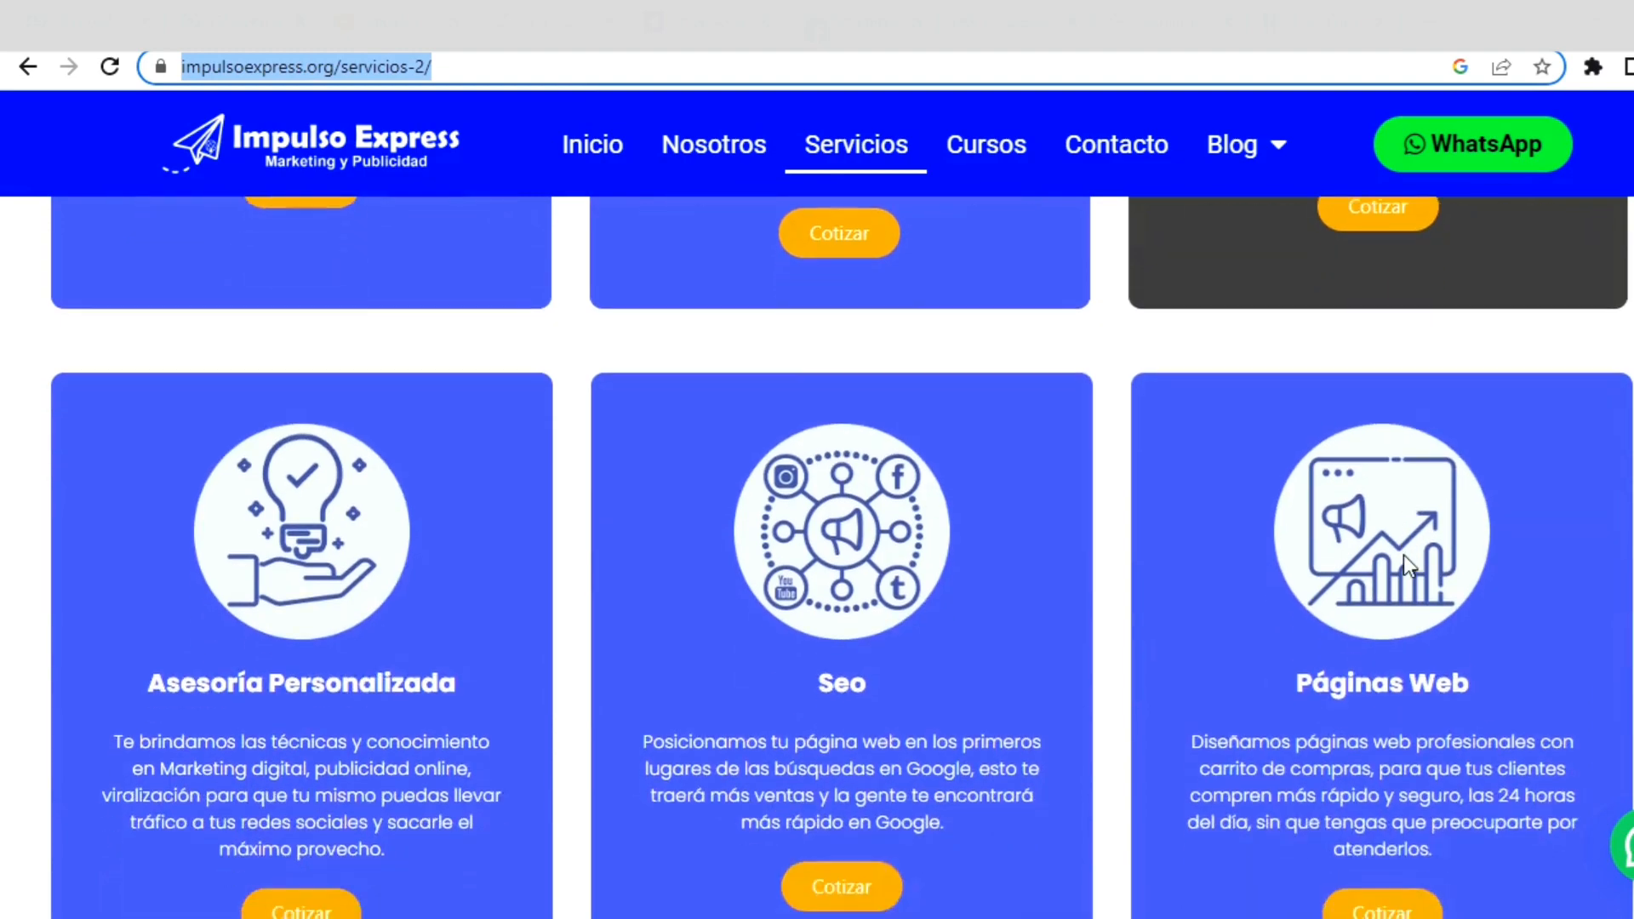
scroll(1405, 565, "down", 3)
scroll(1319, 460, "down", 3)
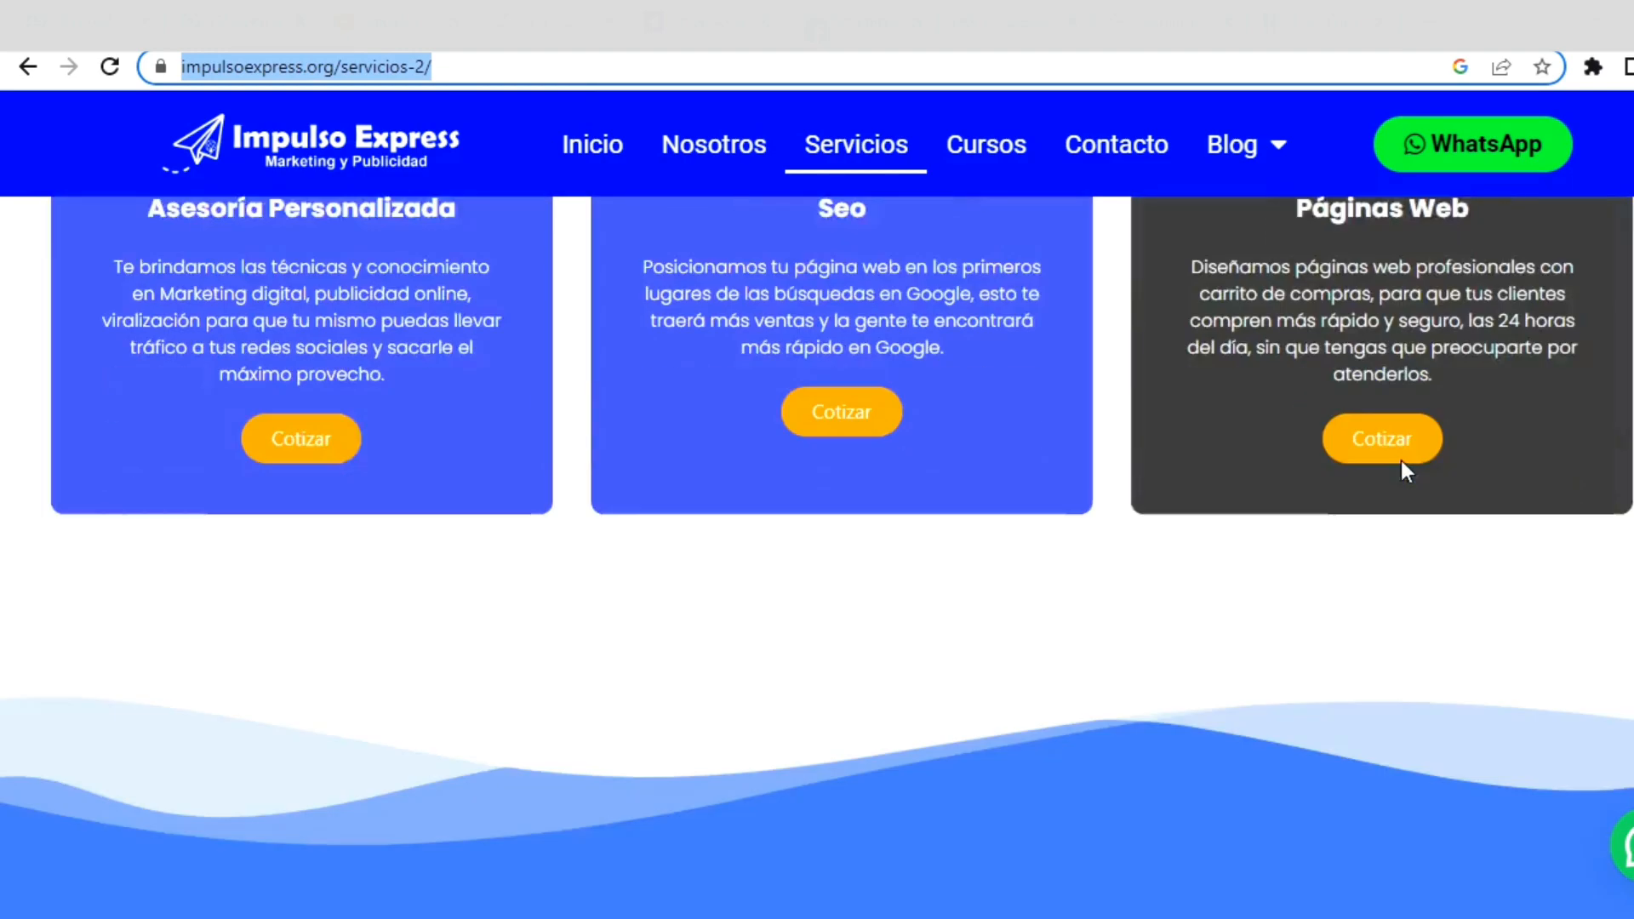
scroll(1396, 485, "down", 5)
scroll(935, 462, "up", 20)
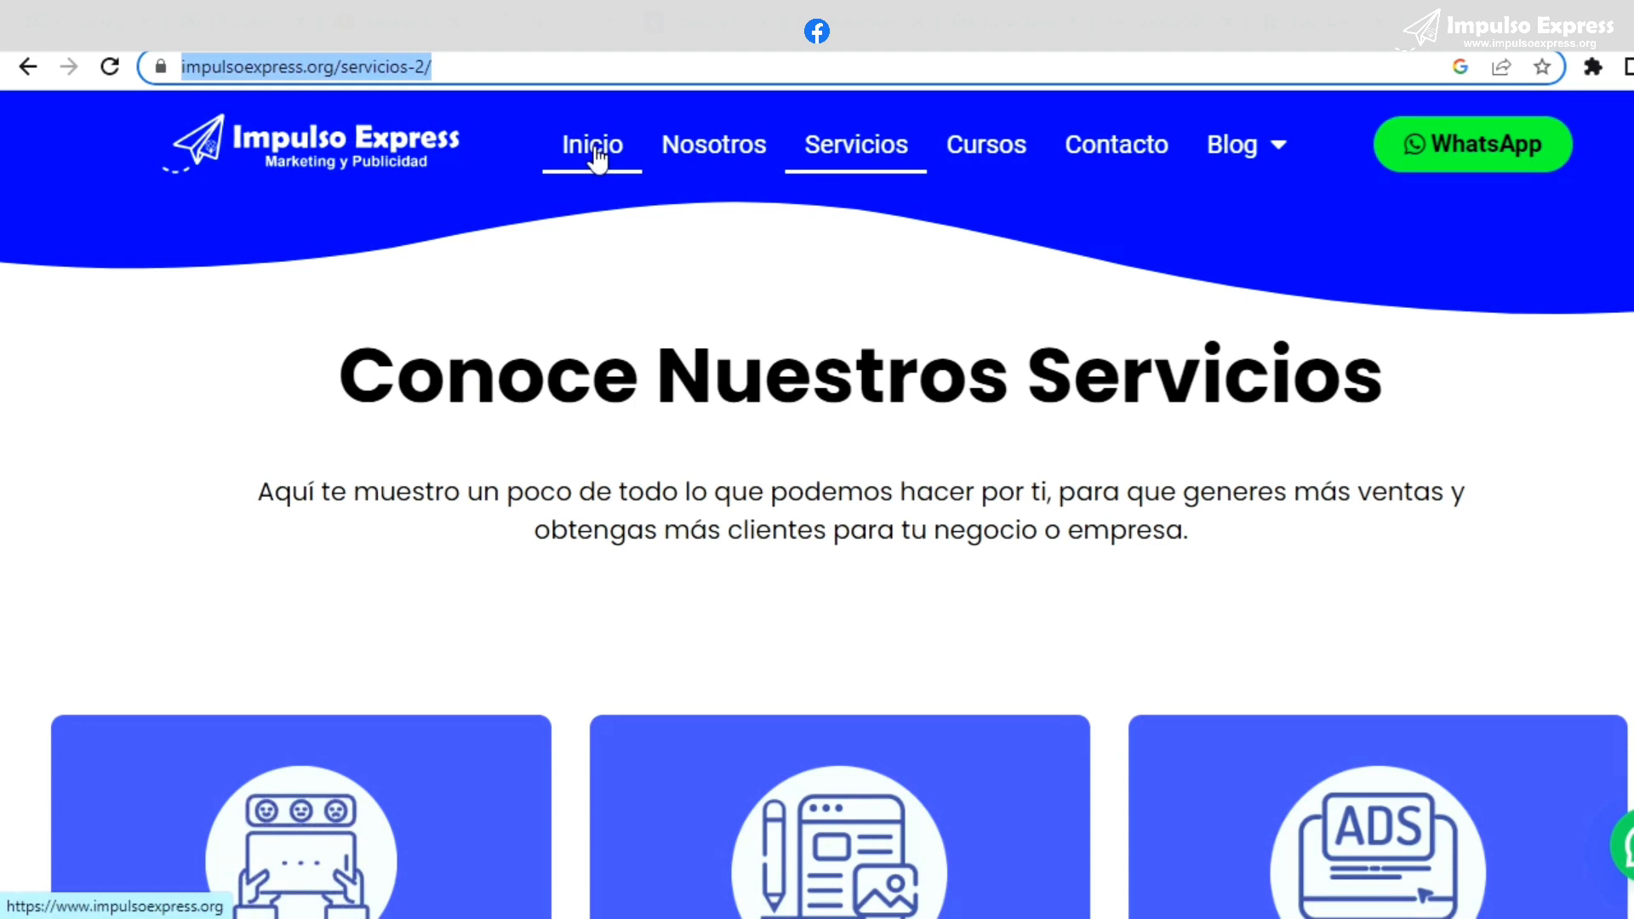
Return to the business settings of Impulso Express Agency and show its Socios page.
key("ctrl+v")
key("Return")
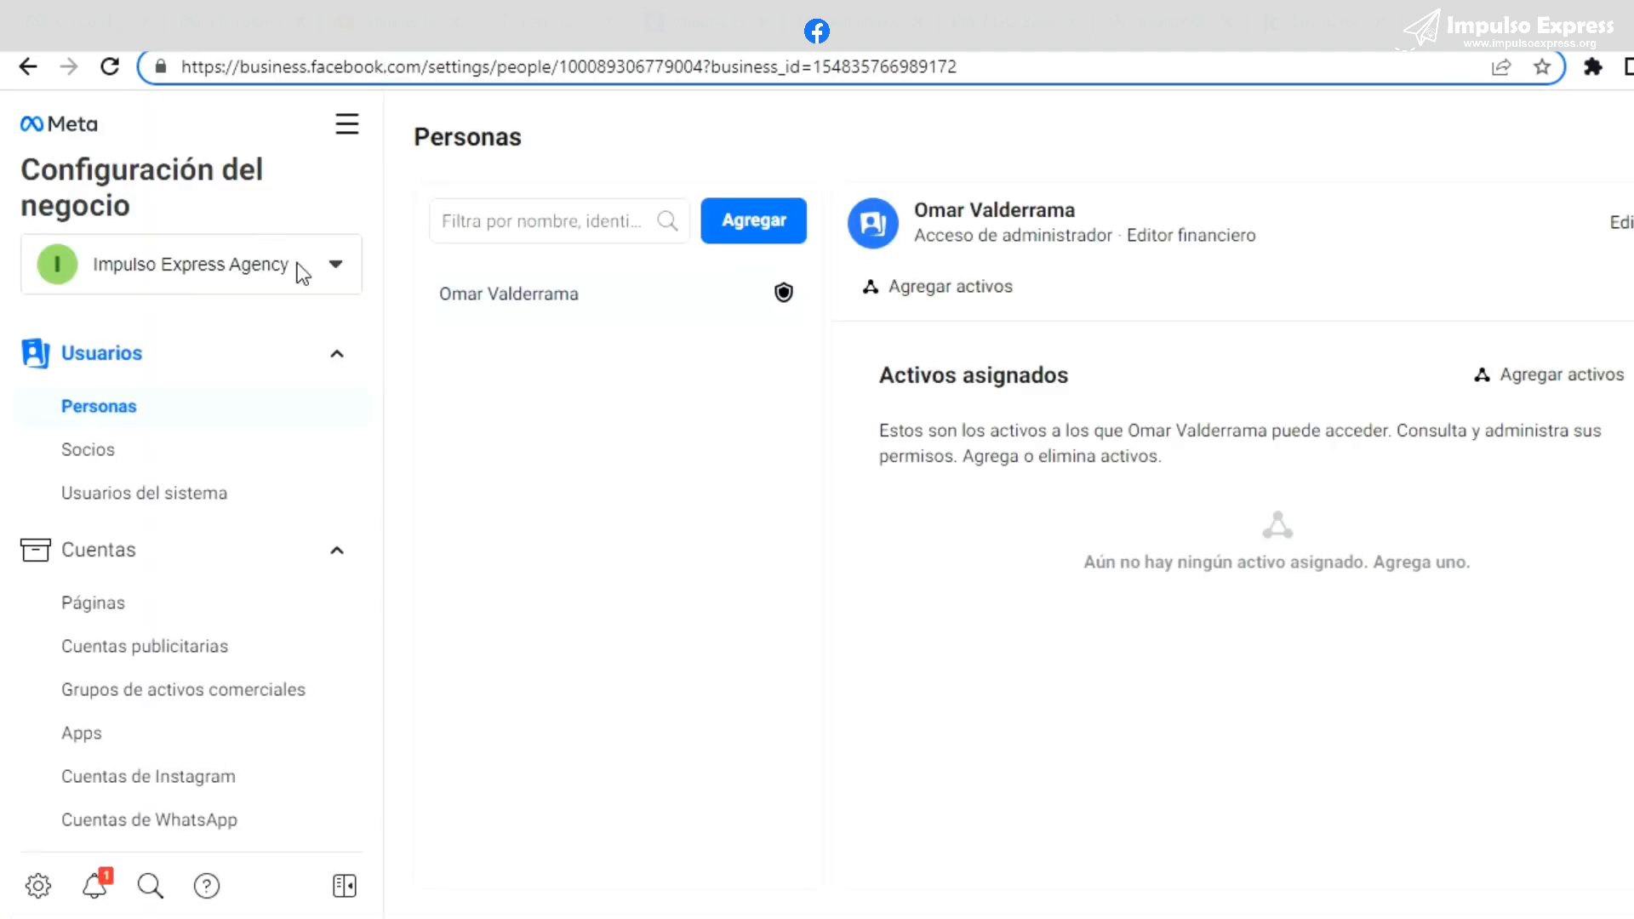
left_click(242, 24)
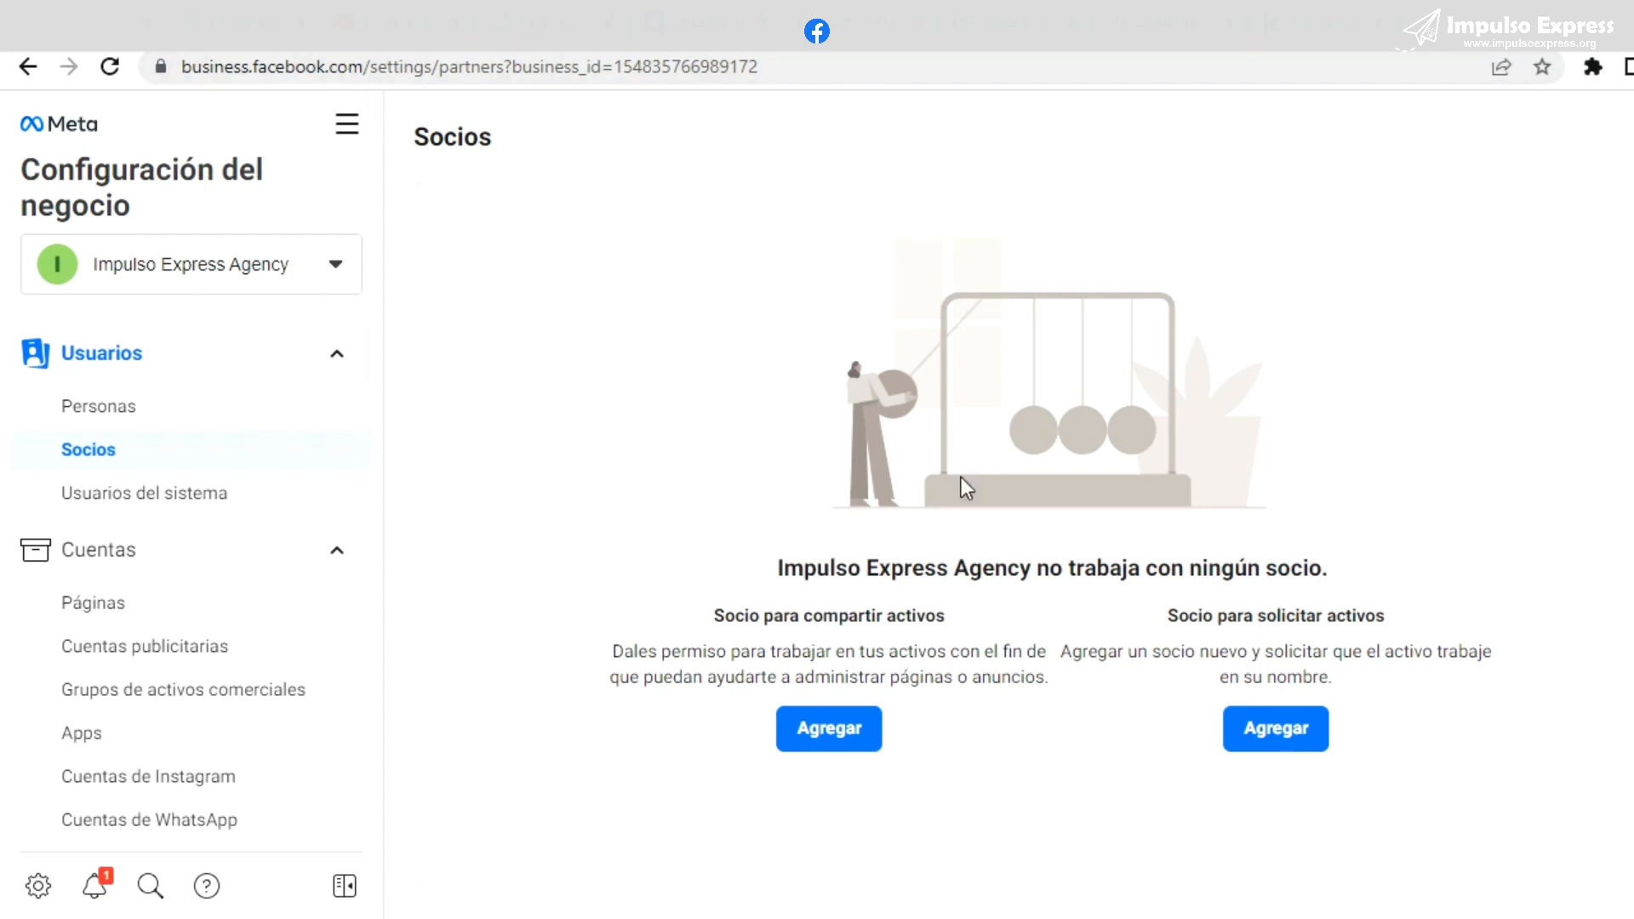
Examine the two partner options on the Socios page: sharing assets and requesting assets.
left_click(175, 354)
left_click(175, 362)
left_click_drag(712, 621, 829, 630)
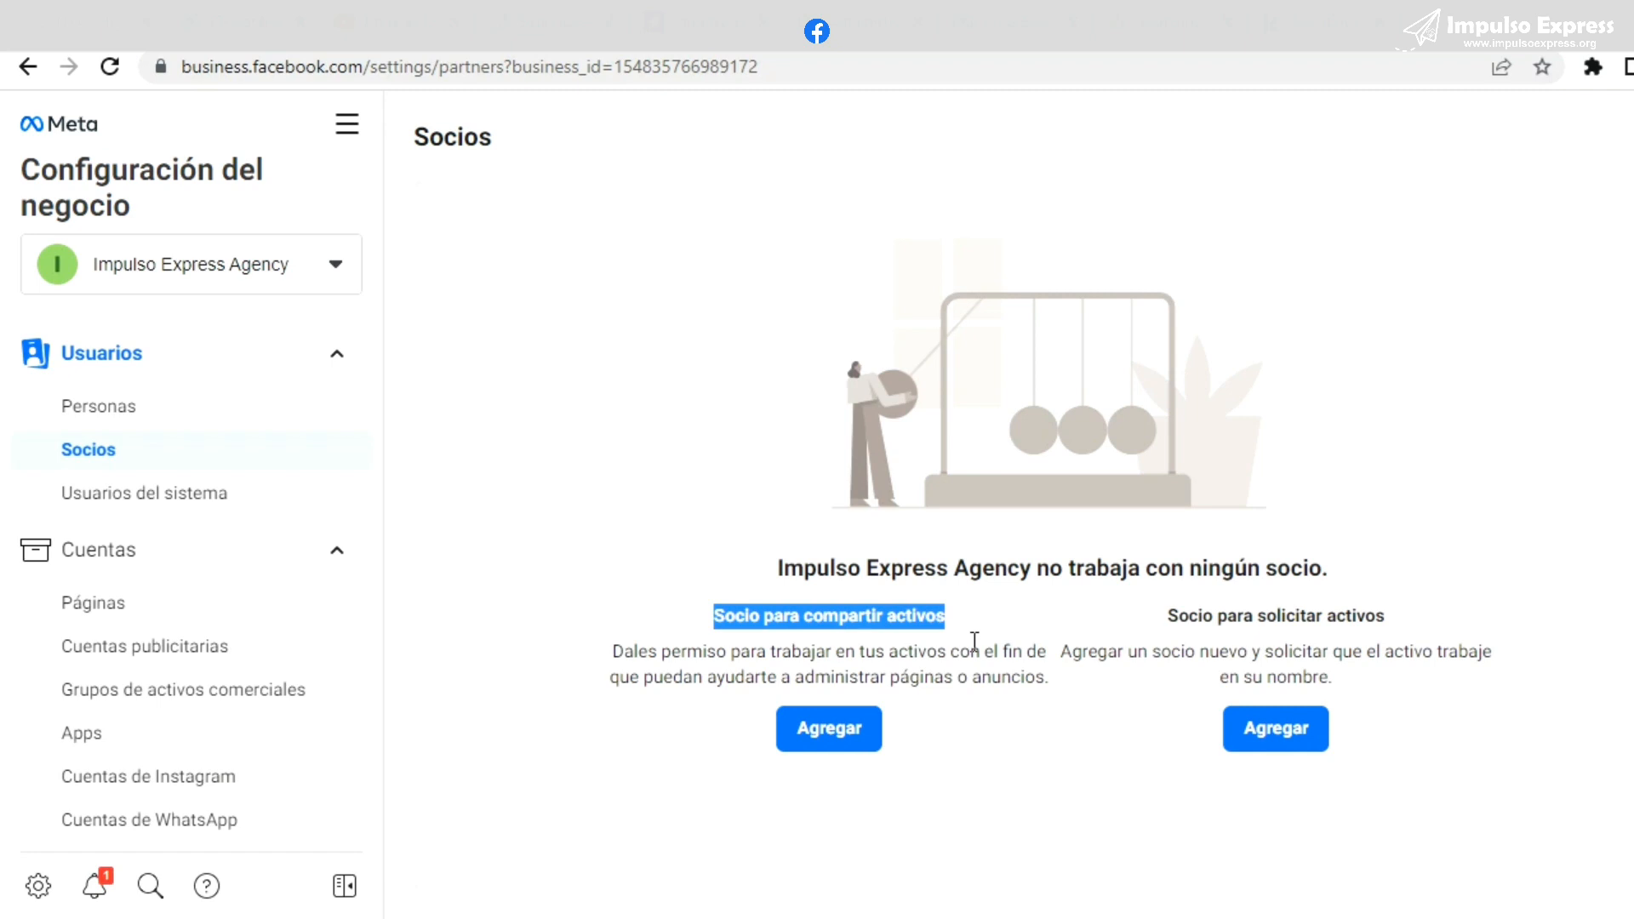
left_click(1079, 625)
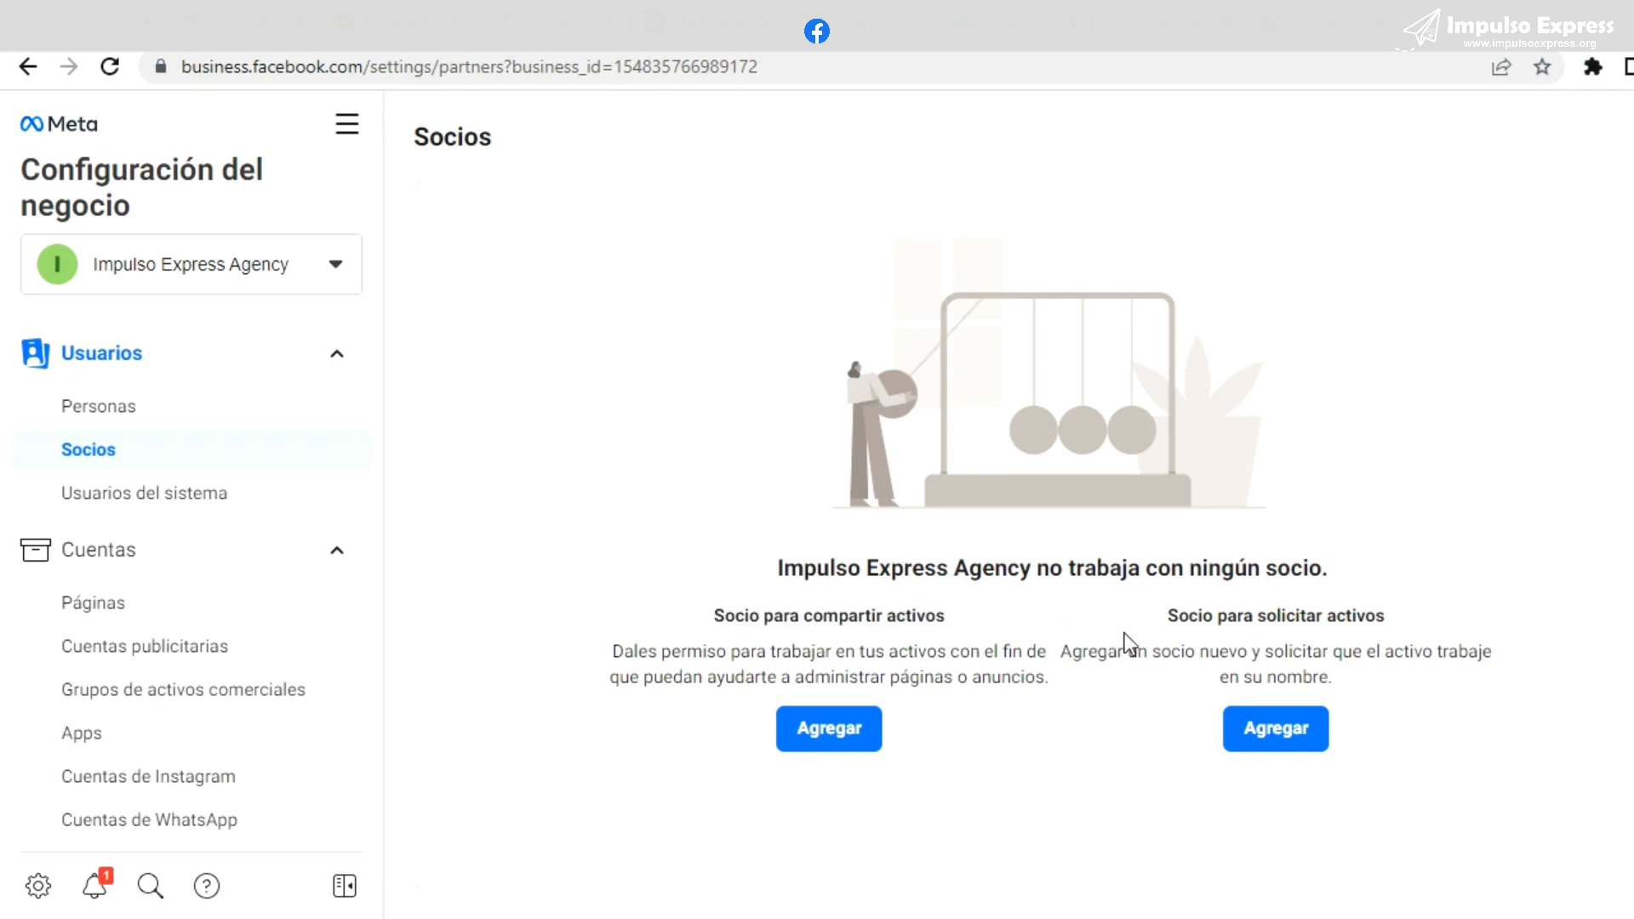
left_click_drag(1164, 626, 1422, 628)
left_click(1411, 619)
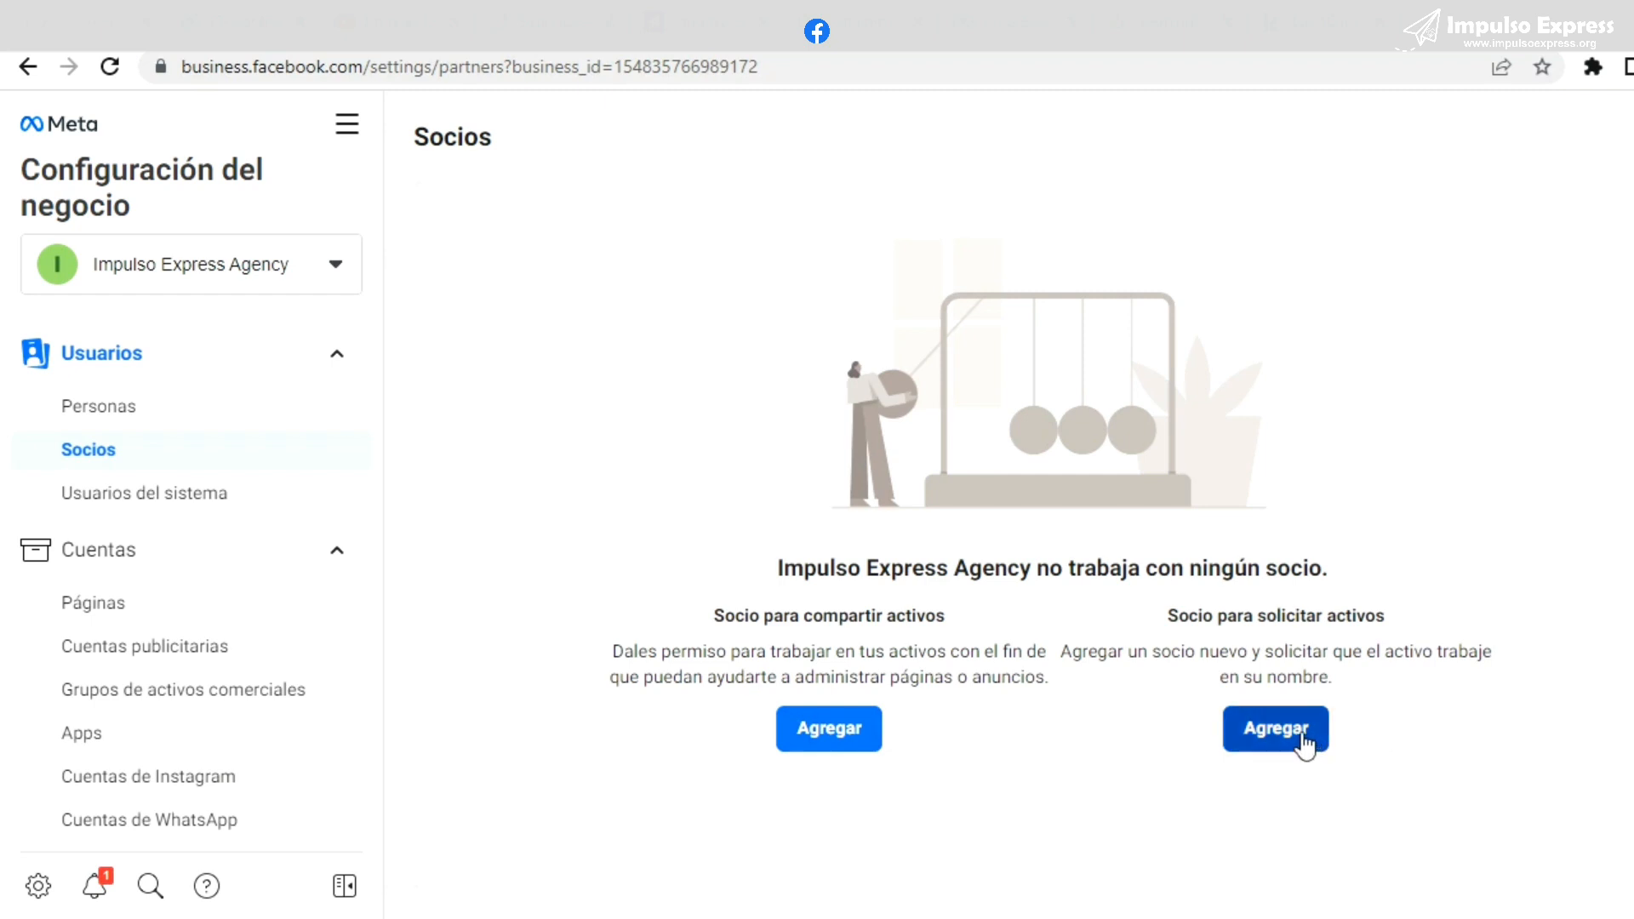
Start adding a new partner to share assets with, ready for its business identifier.
left_click(873, 739)
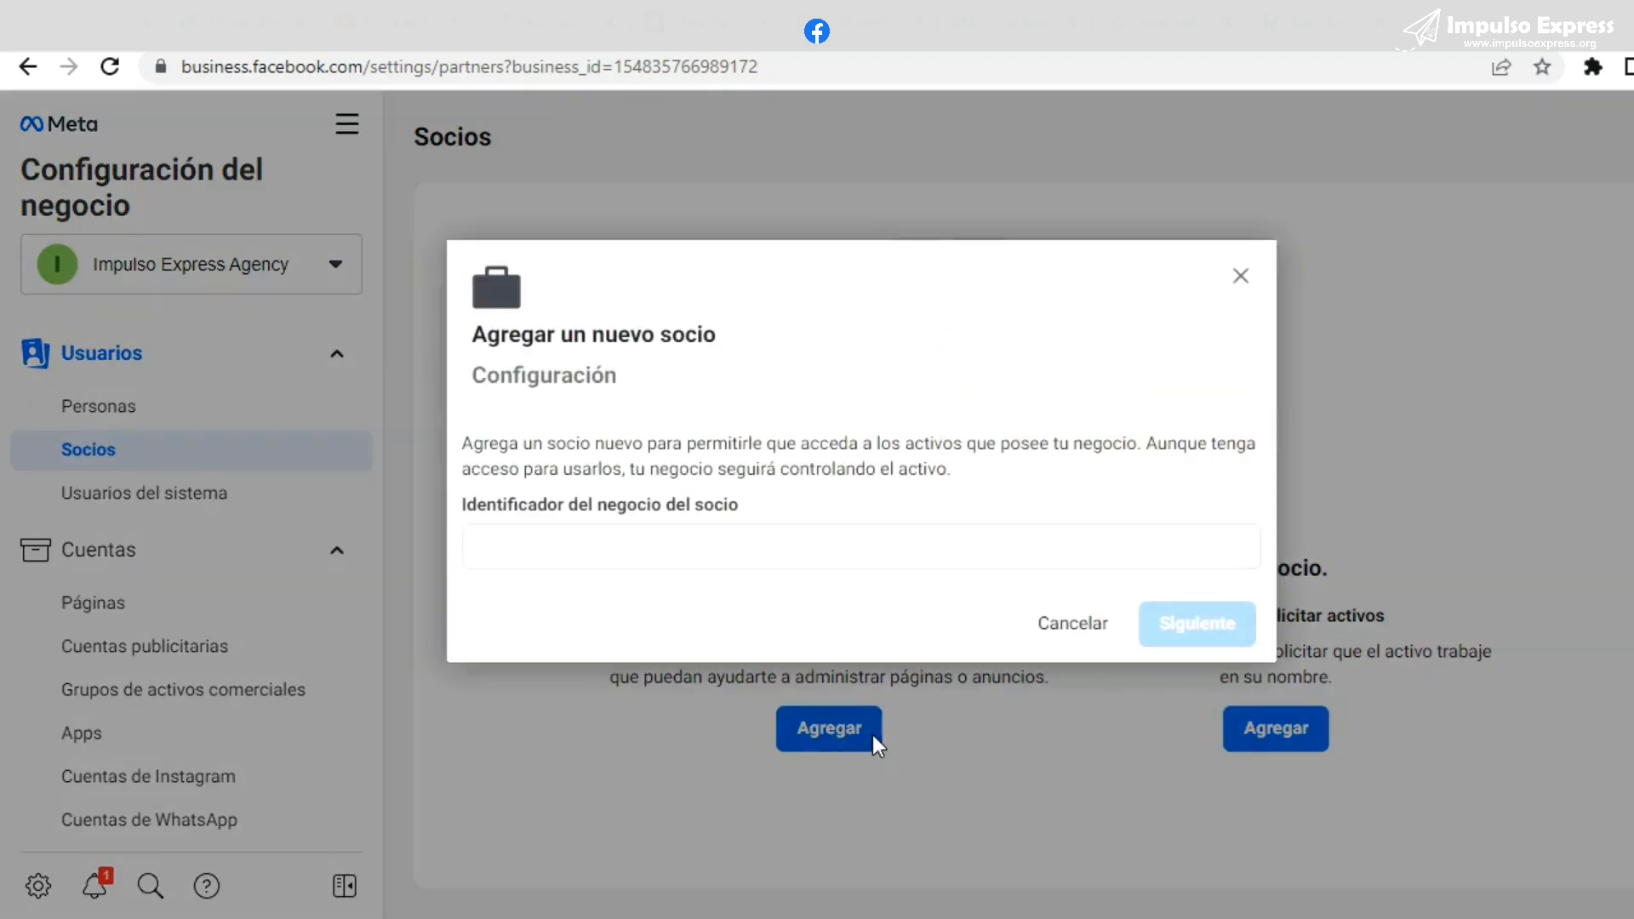
left_click(745, 542)
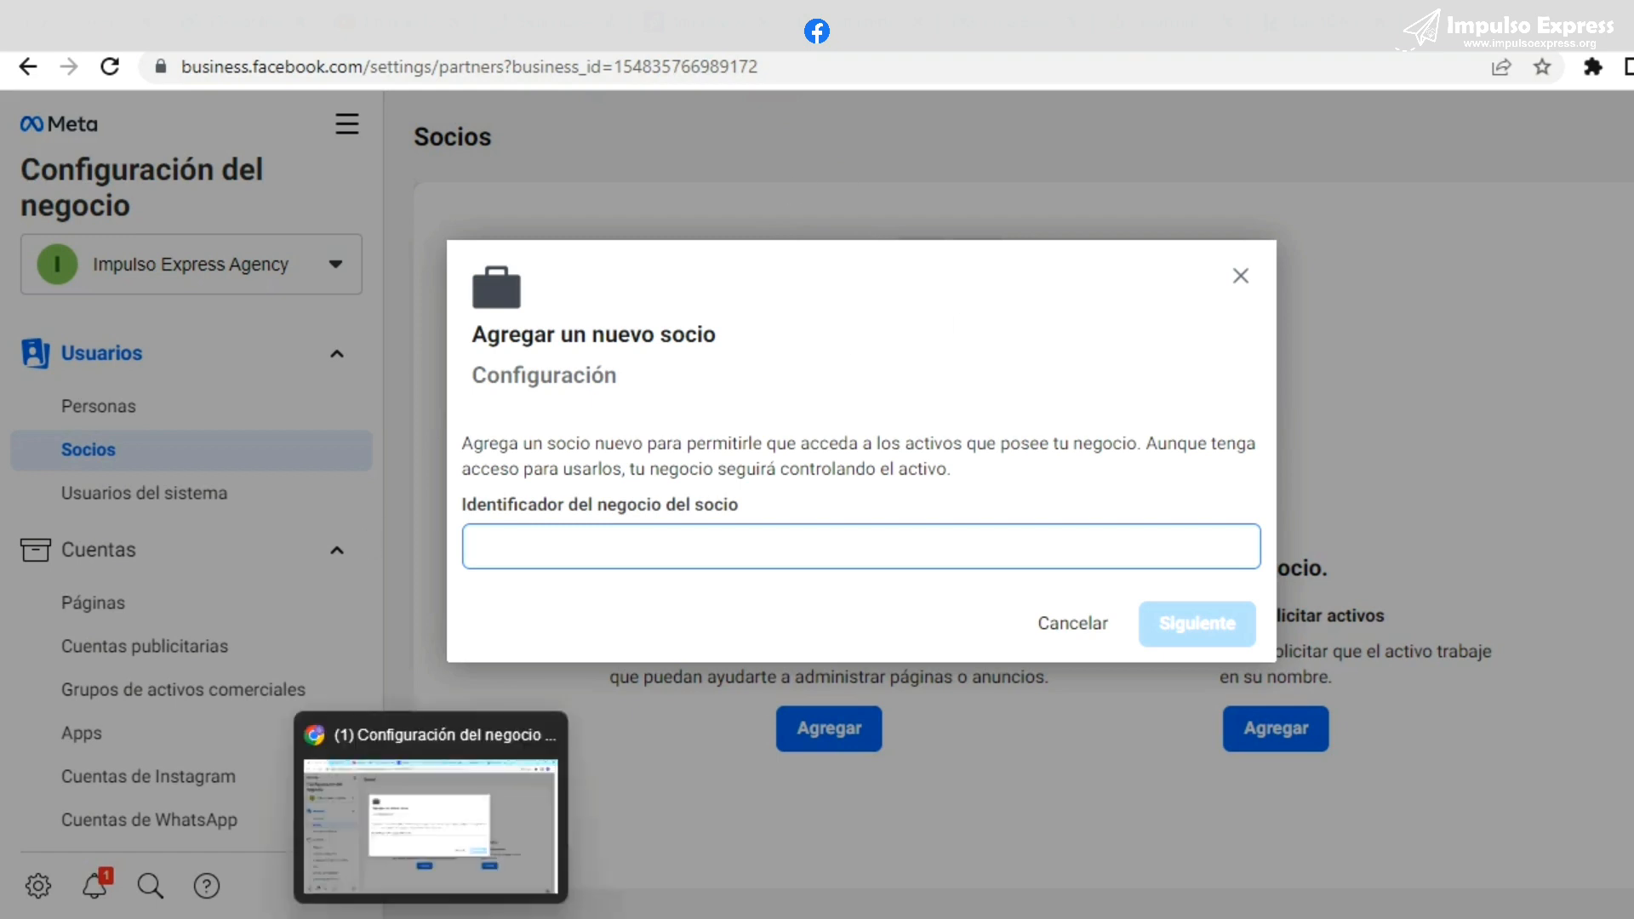
Switch to Microsoft Edge and show the full page address of the Impulso Marketing business settings.
left_click(549, 918)
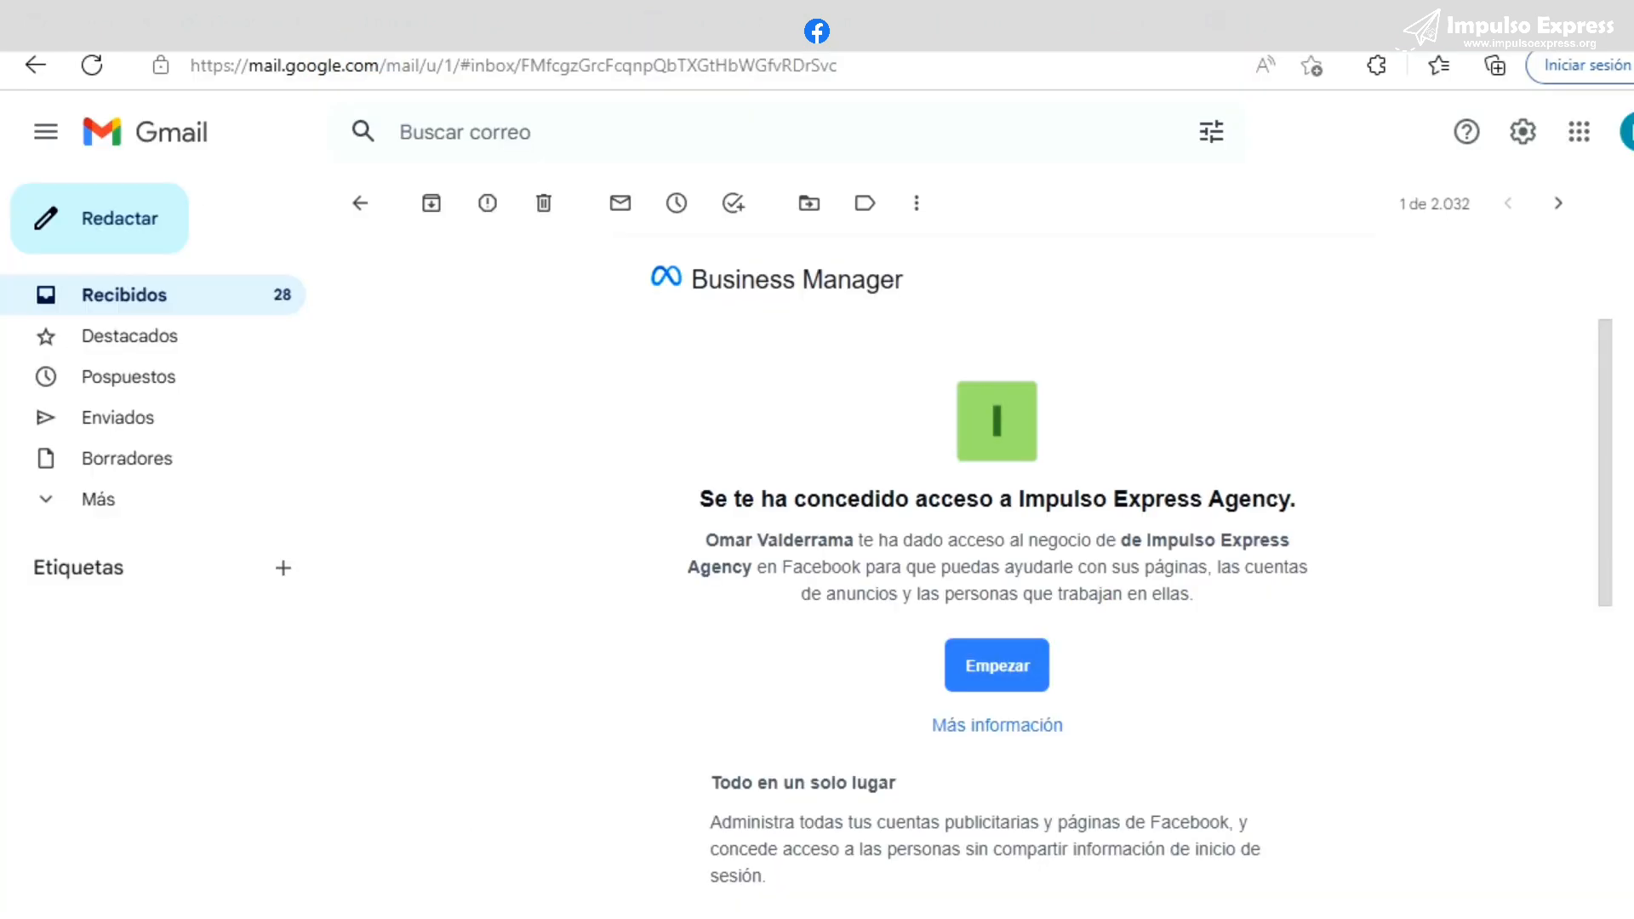
left_click(740, 22)
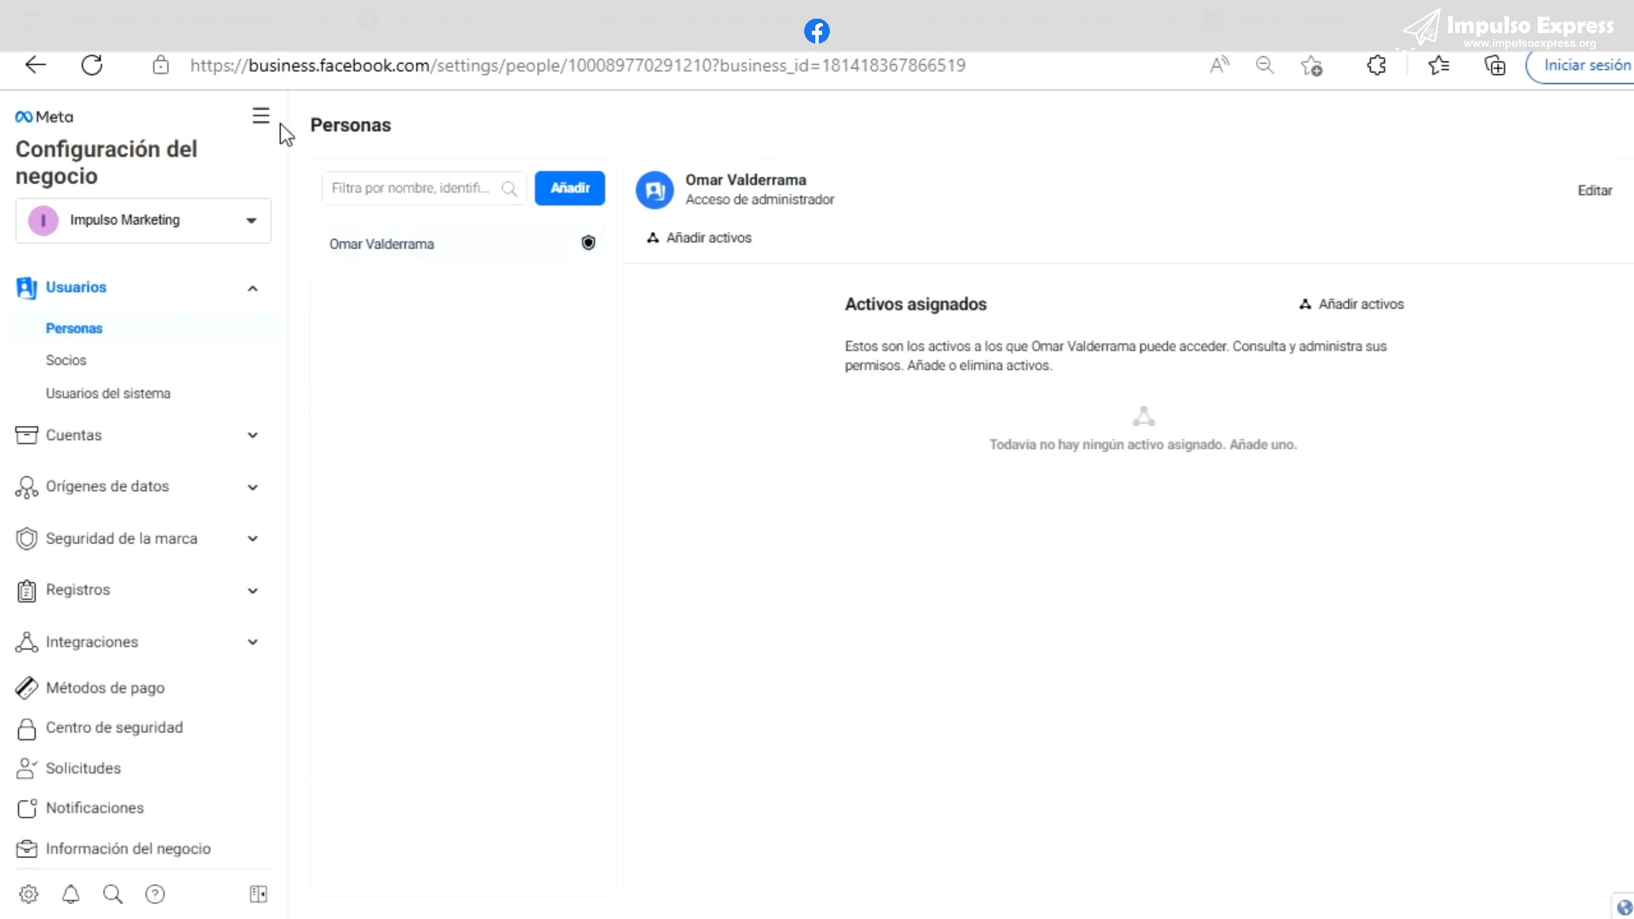
left_click(243, 63)
left_click(299, 63)
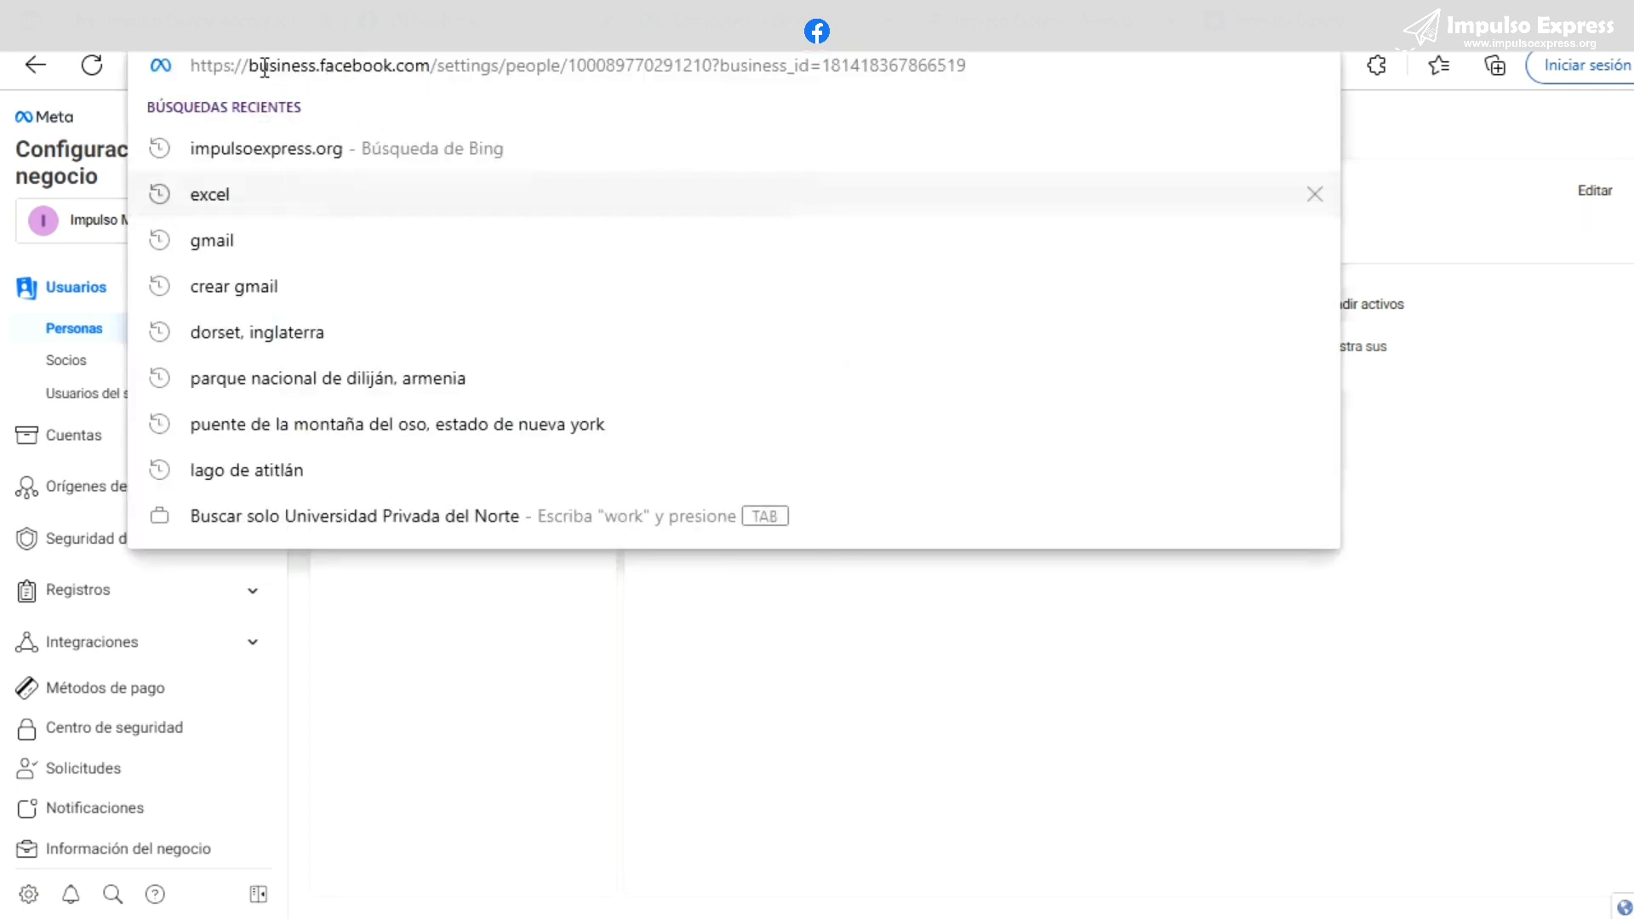
Copy Impulso Marketing's business ID, the number after business_id= in the page address.
left_click_drag(248, 66, 615, 67)
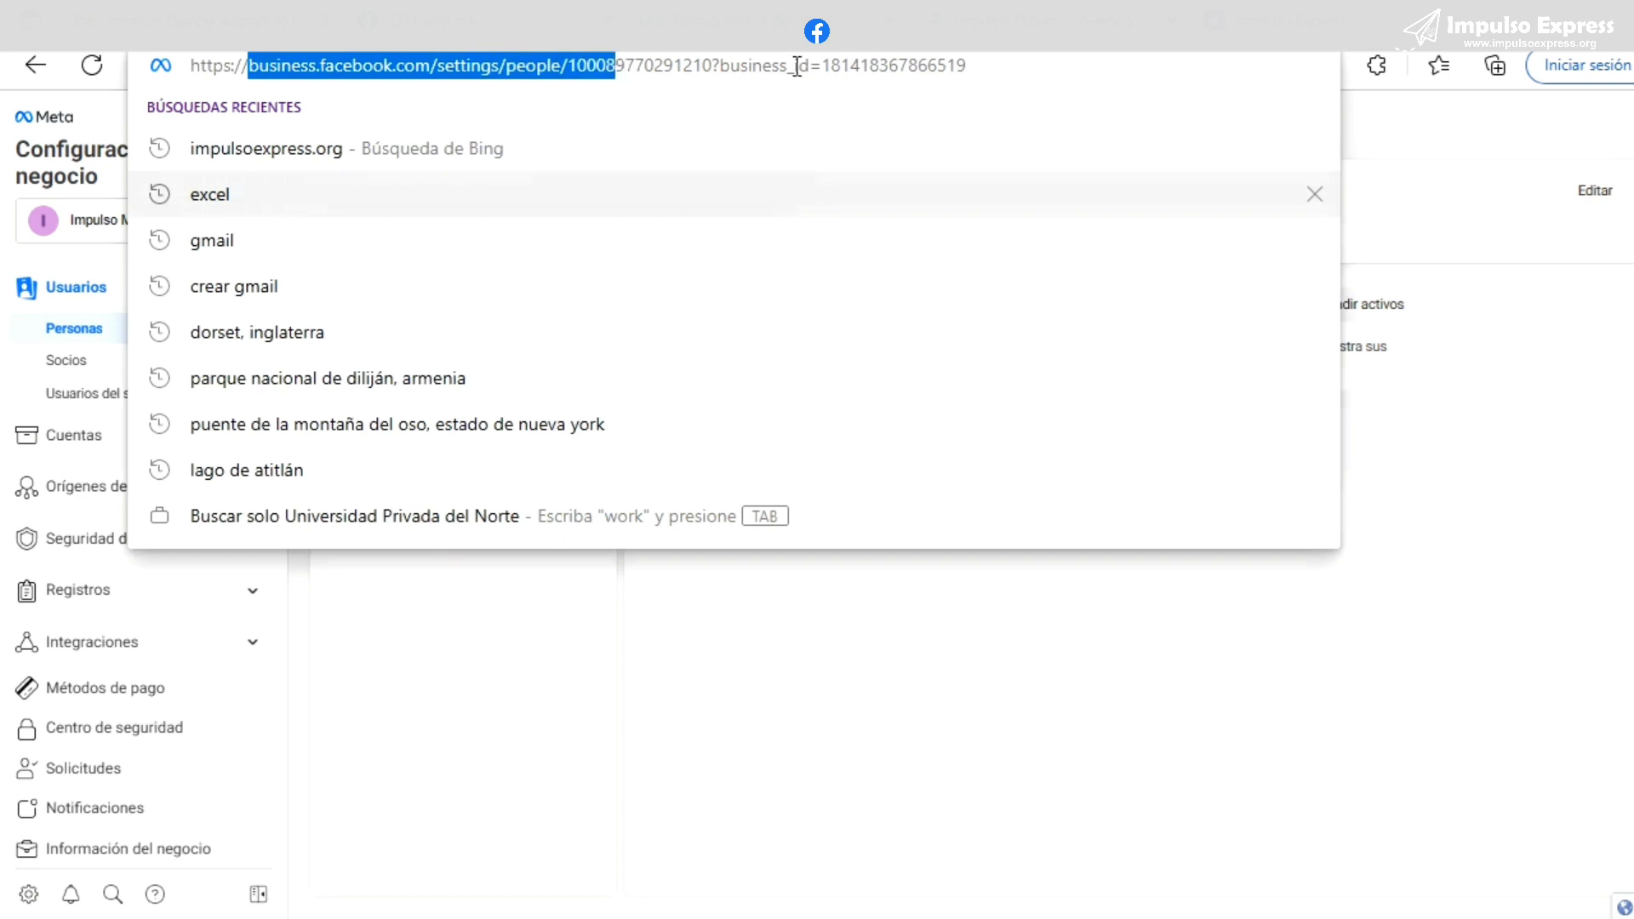
left_click(1016, 63)
left_click_drag(786, 66, 970, 70)
left_click(868, 64)
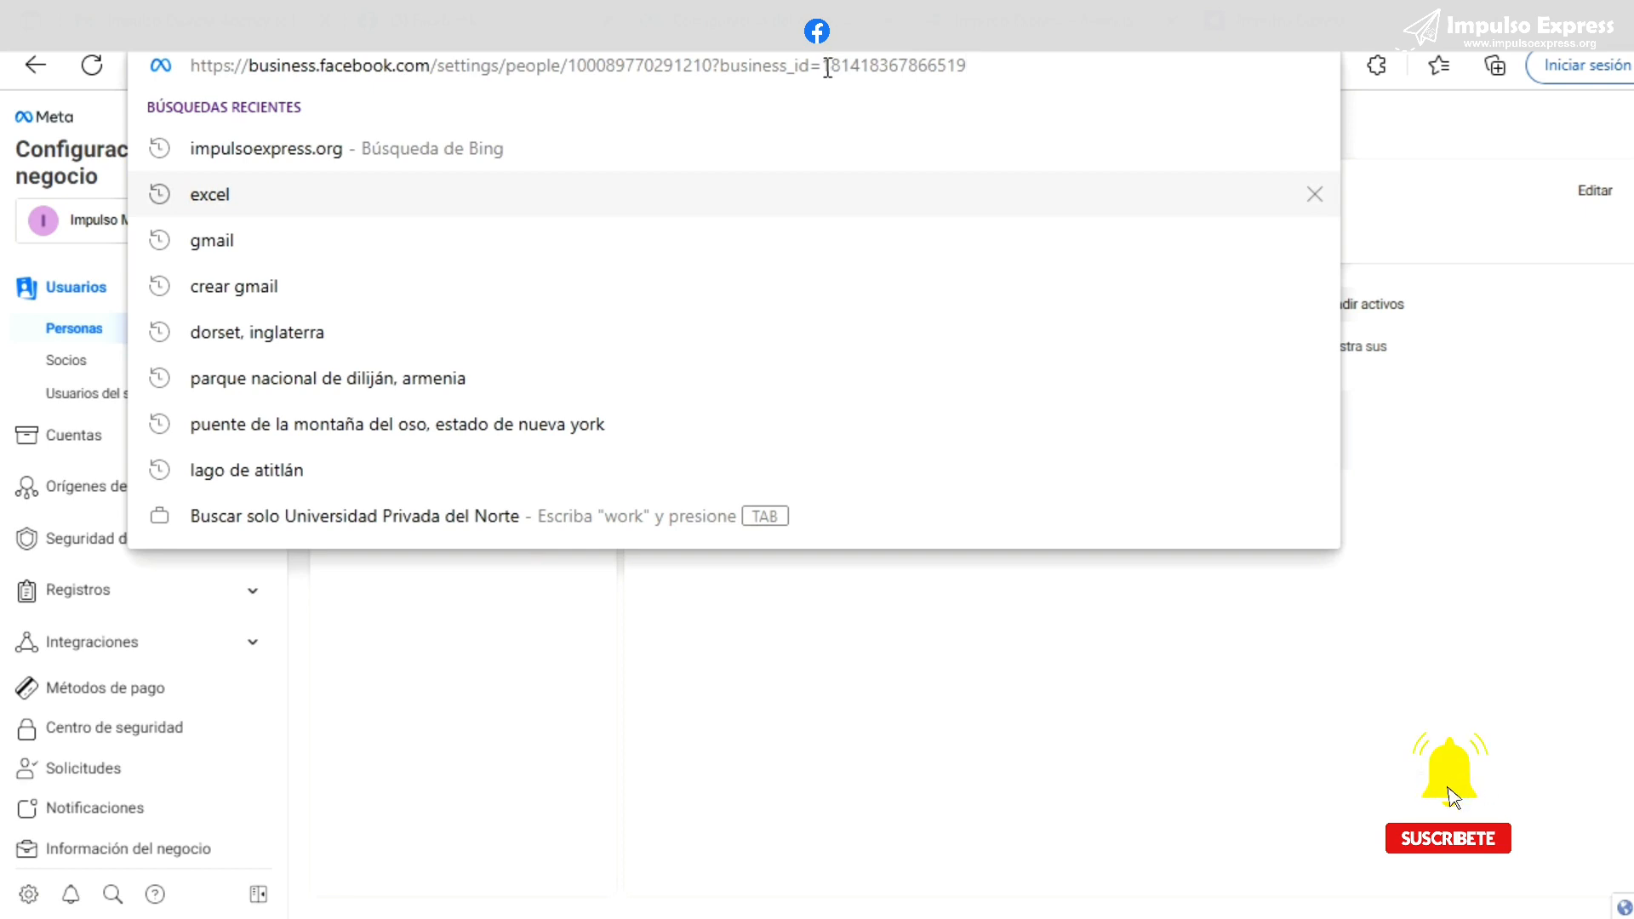
left_click_drag(823, 67, 970, 67)
key("ctrl+c")
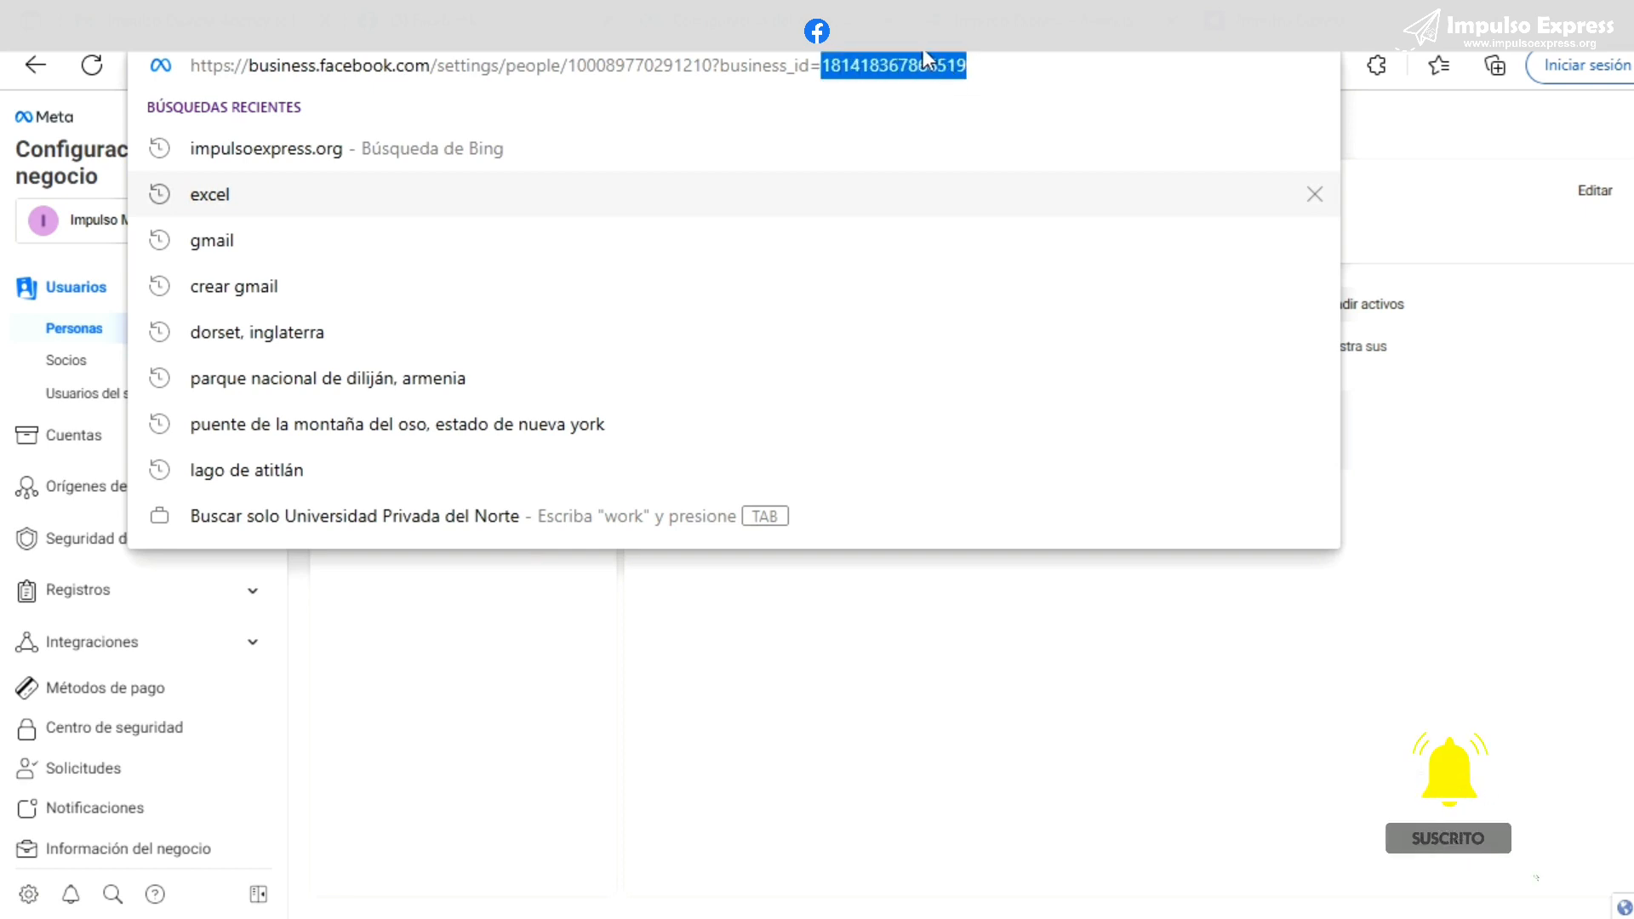
right_click(946, 63)
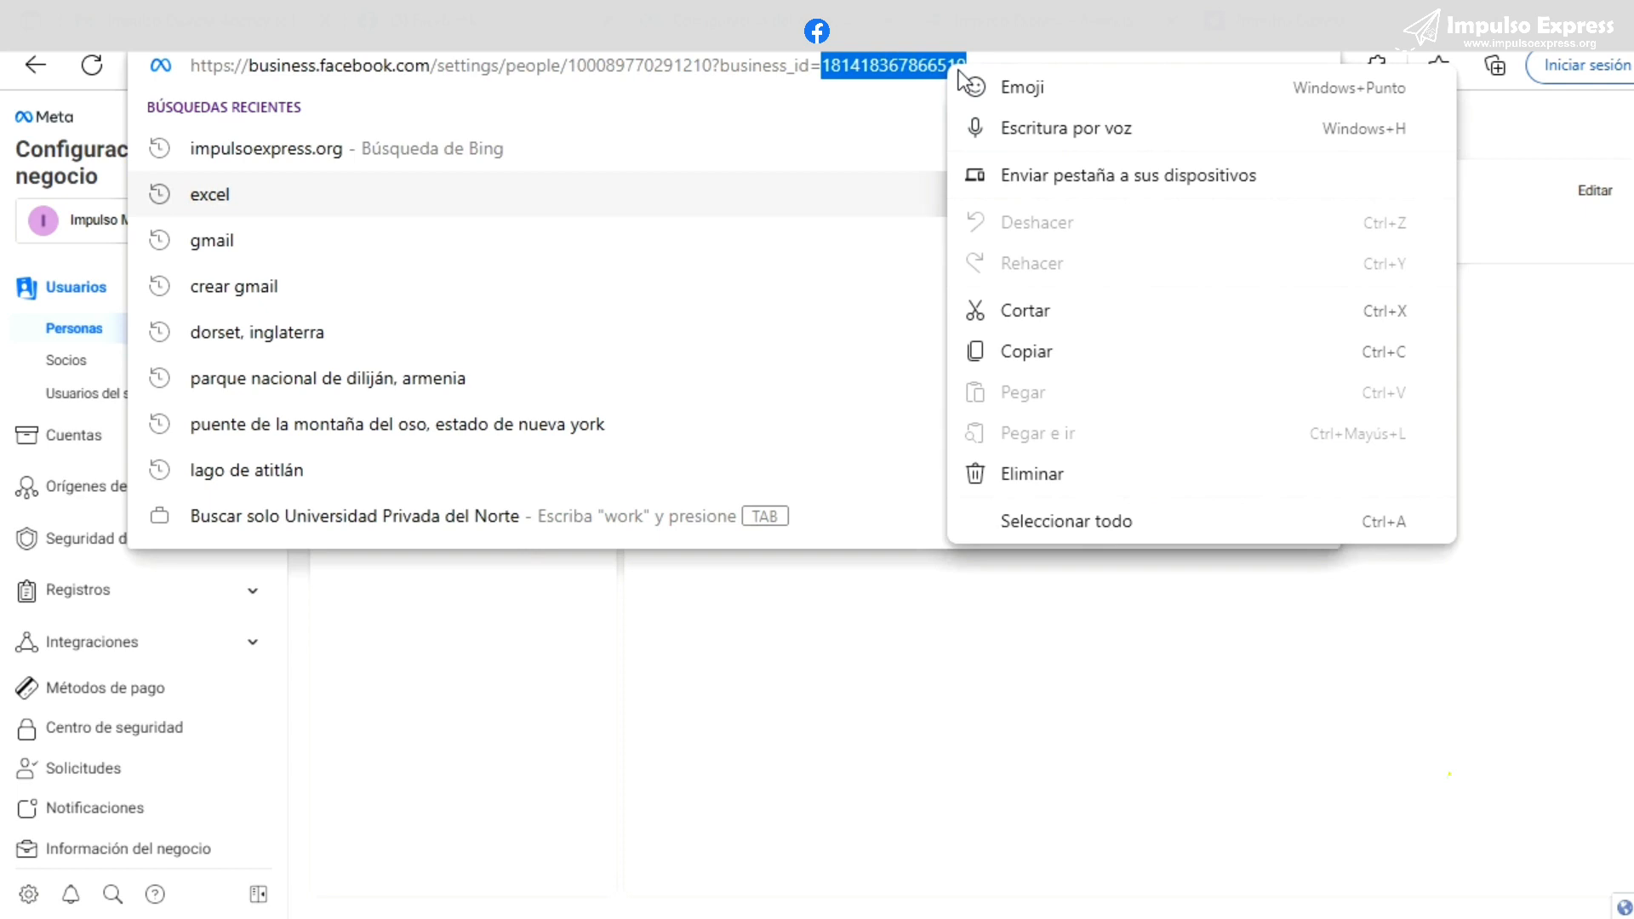
left_click(1081, 365)
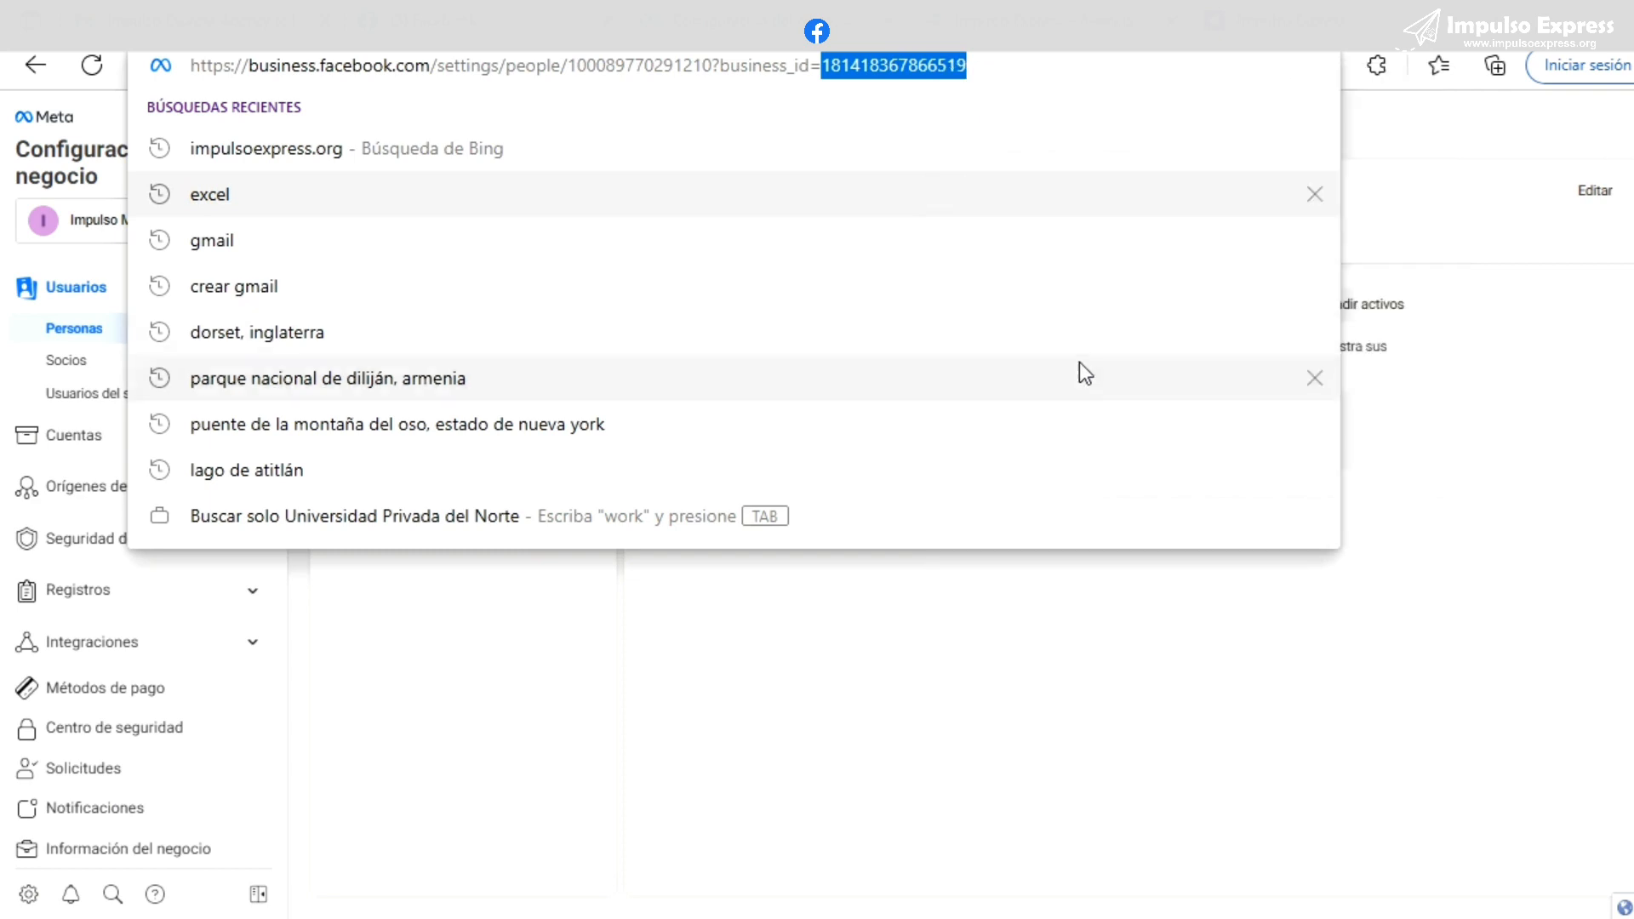
left_click(1432, 135)
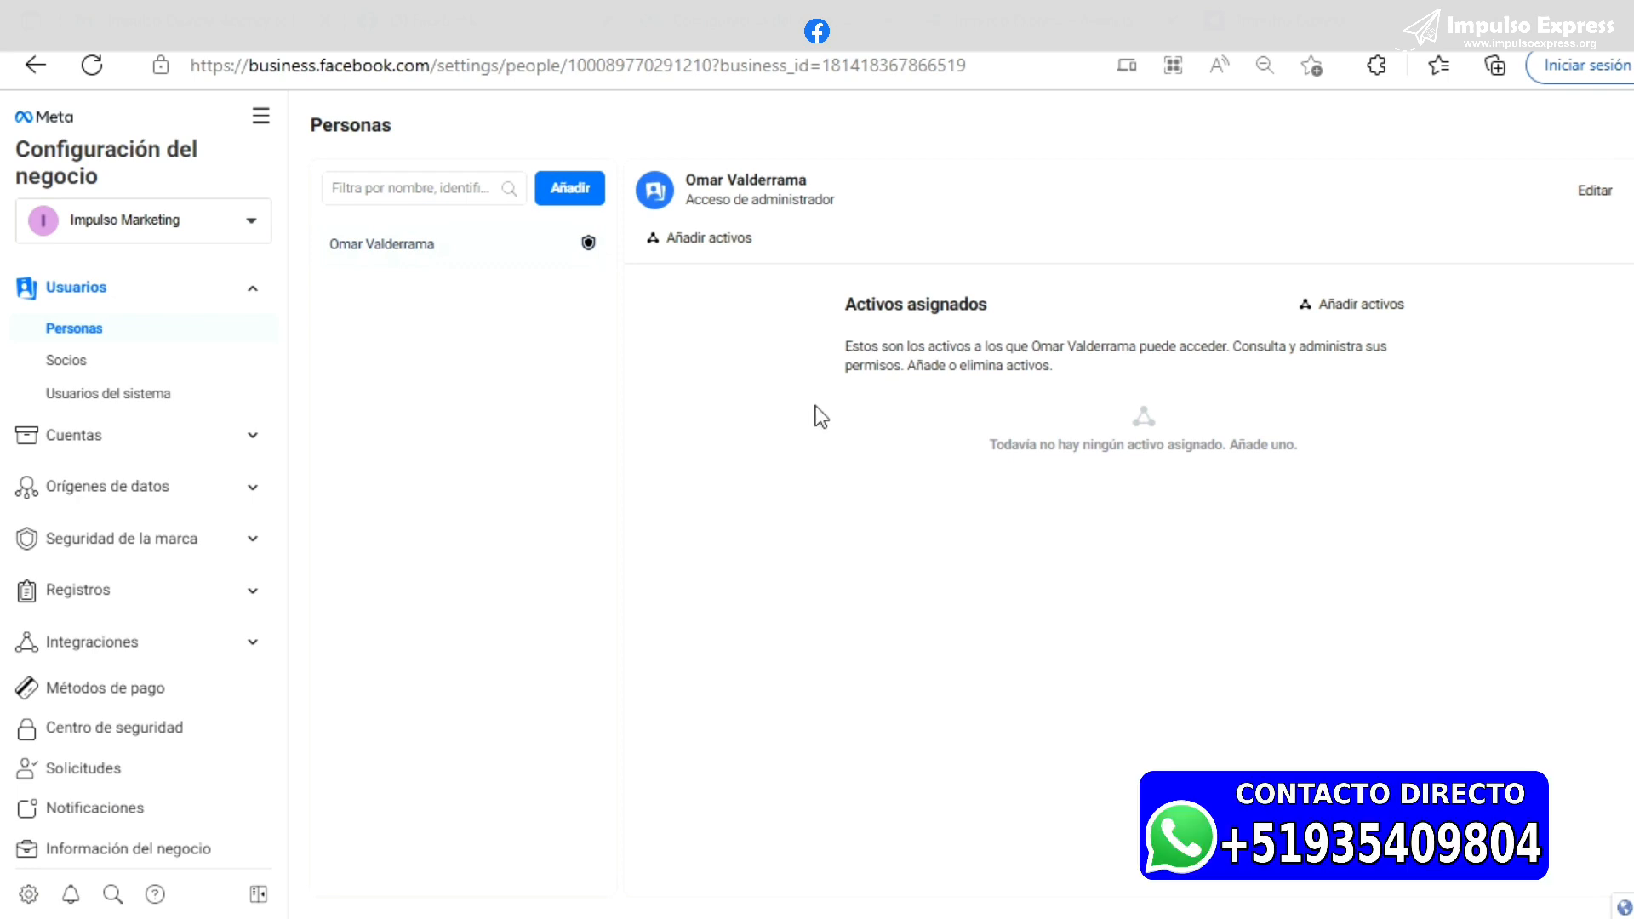
Switch back to Chrome, paste the partner's business ID into the new partner form and continue to asset assignment.
mouse_move(1273, 918)
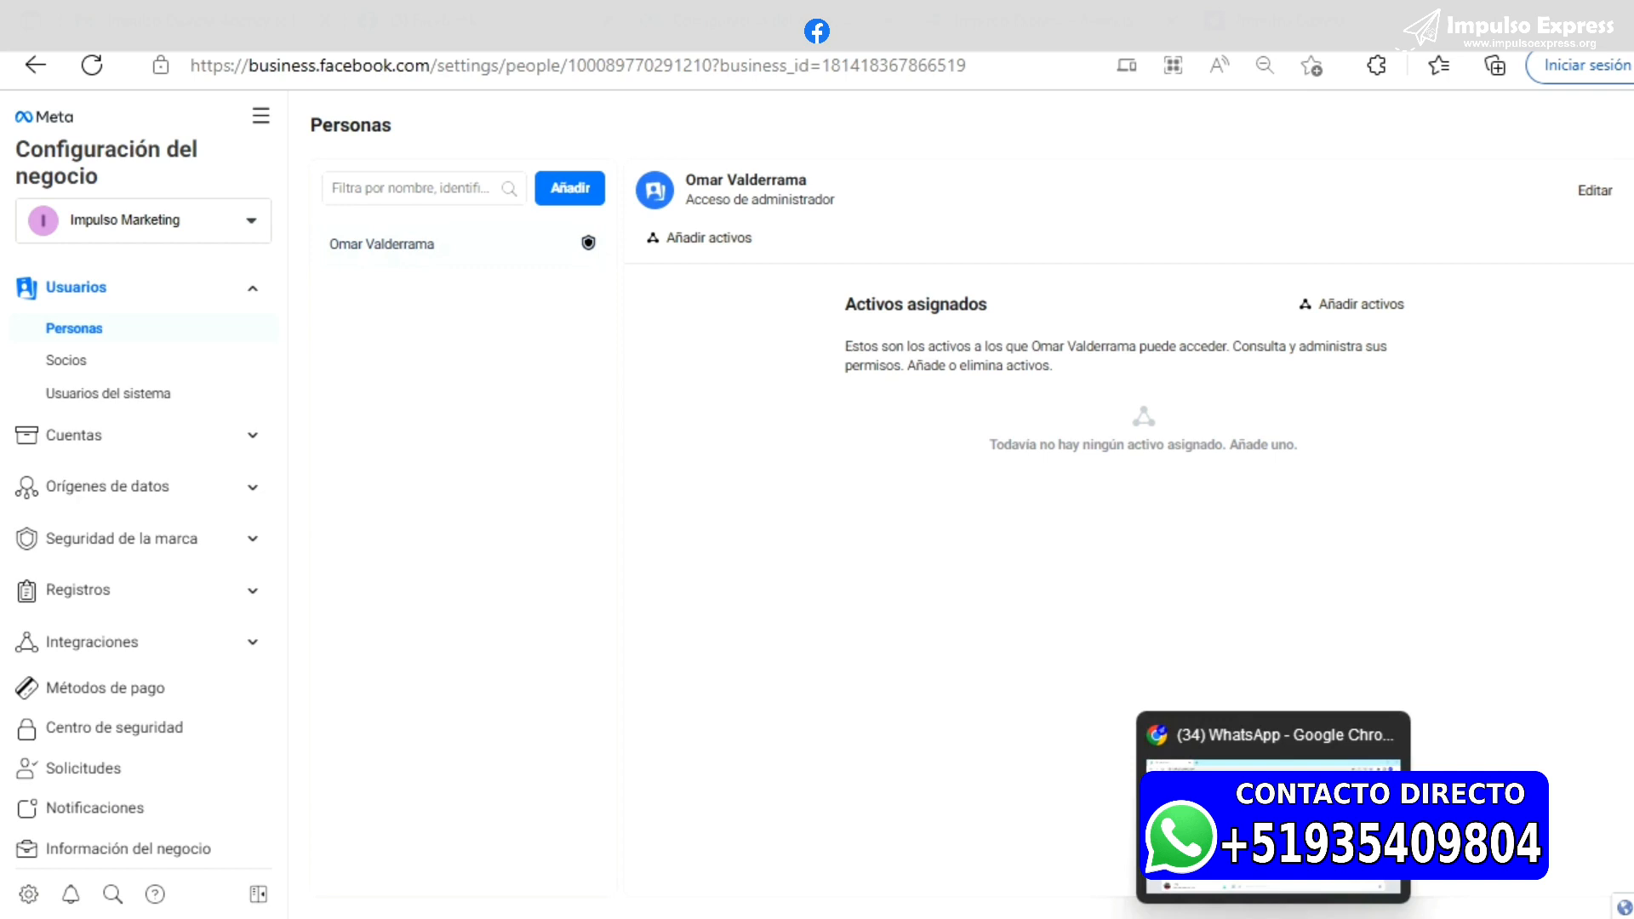
left_click(431, 917)
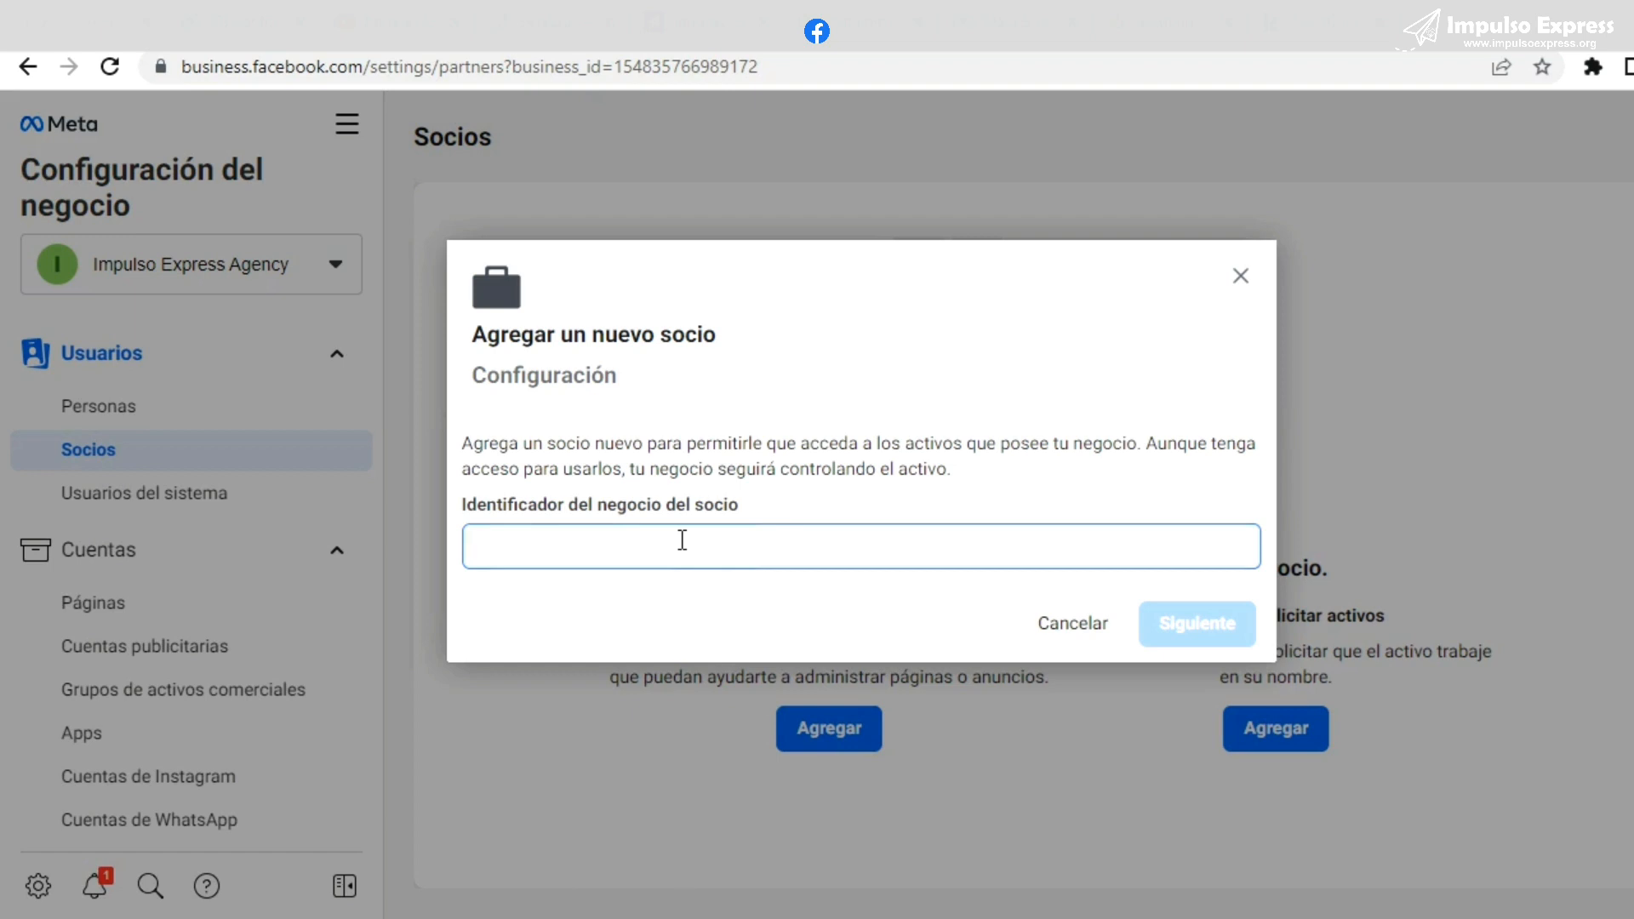
key("ctrl+v")
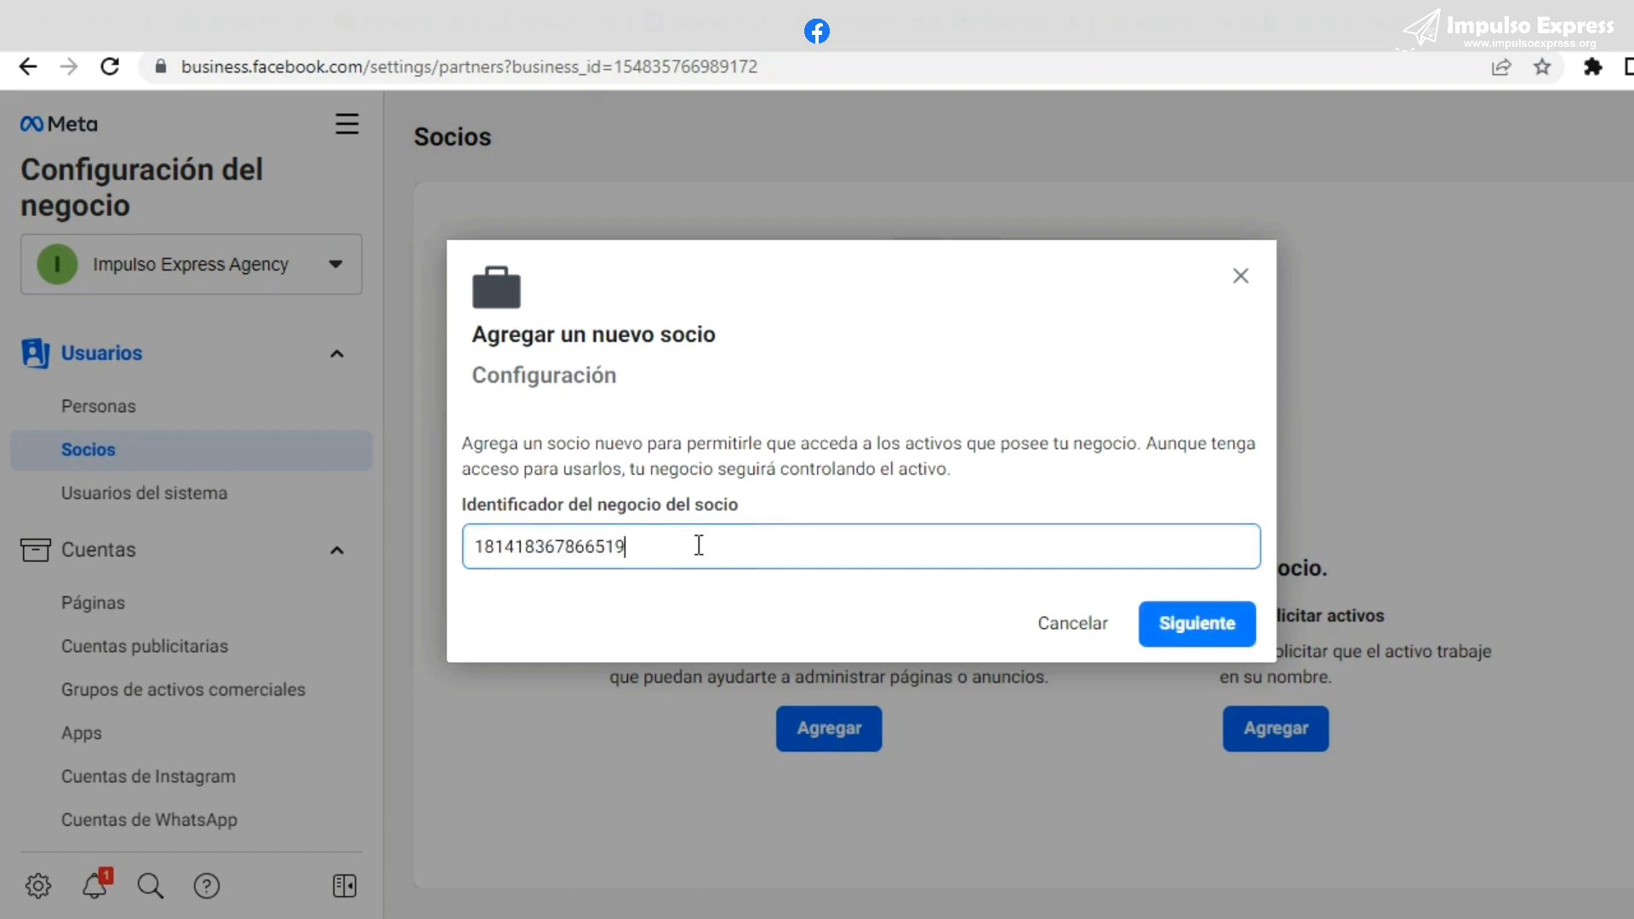
left_click(1218, 630)
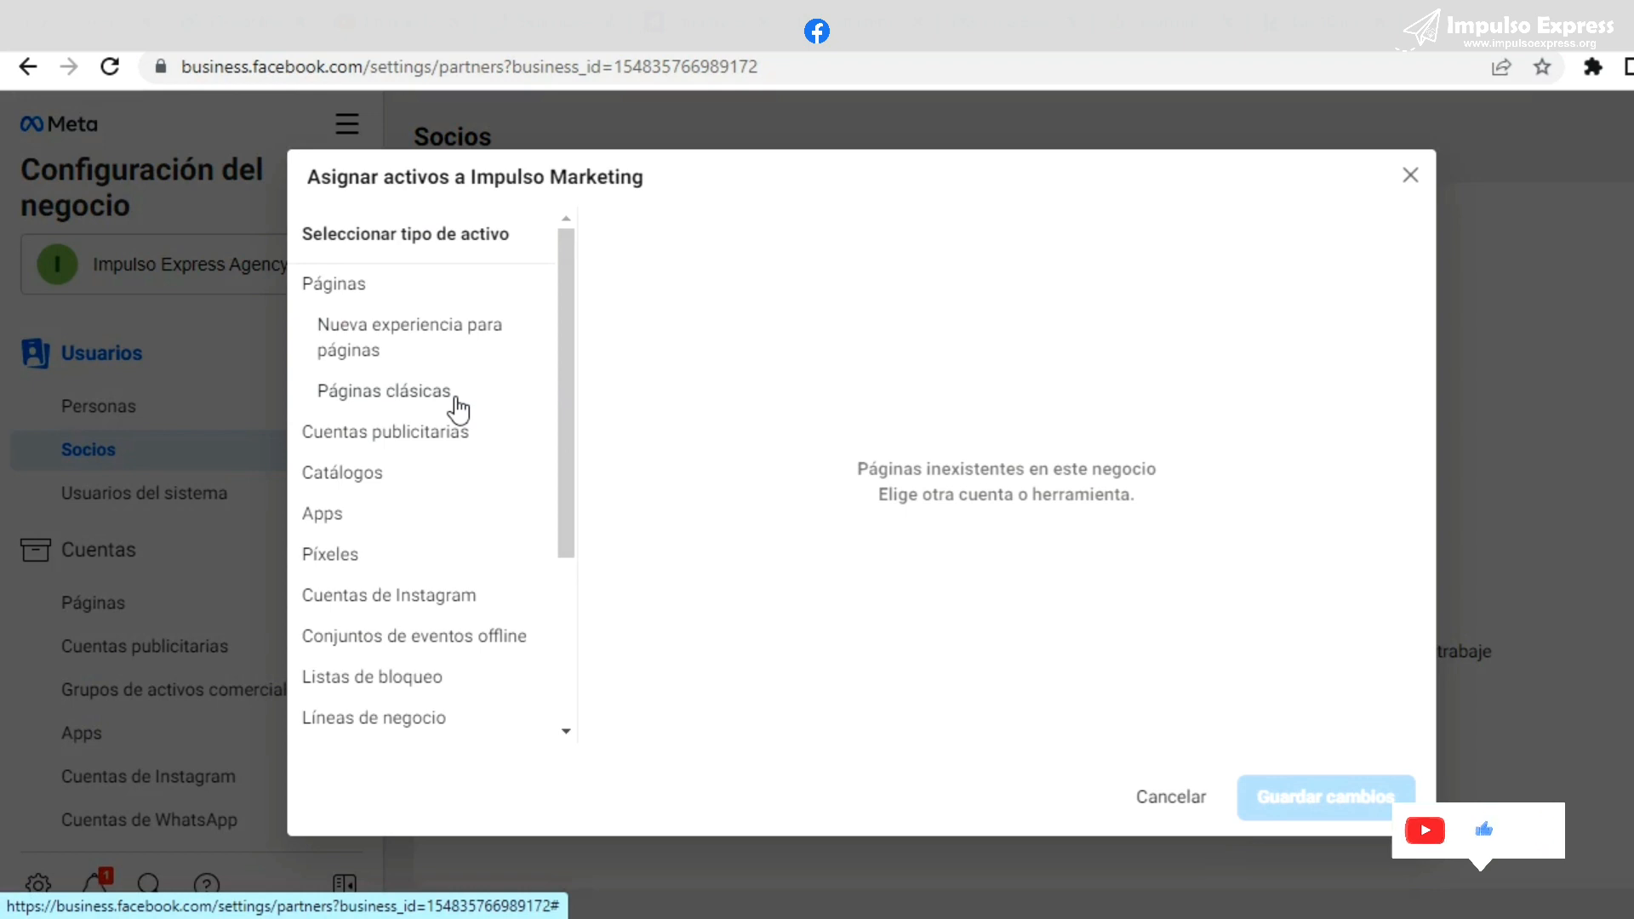
Examine the asset types assignable to Impulso Marketing, including Catálogos, Píxeles and Páginas, and close the assignment without saving.
left_click(401, 441)
left_click(377, 383)
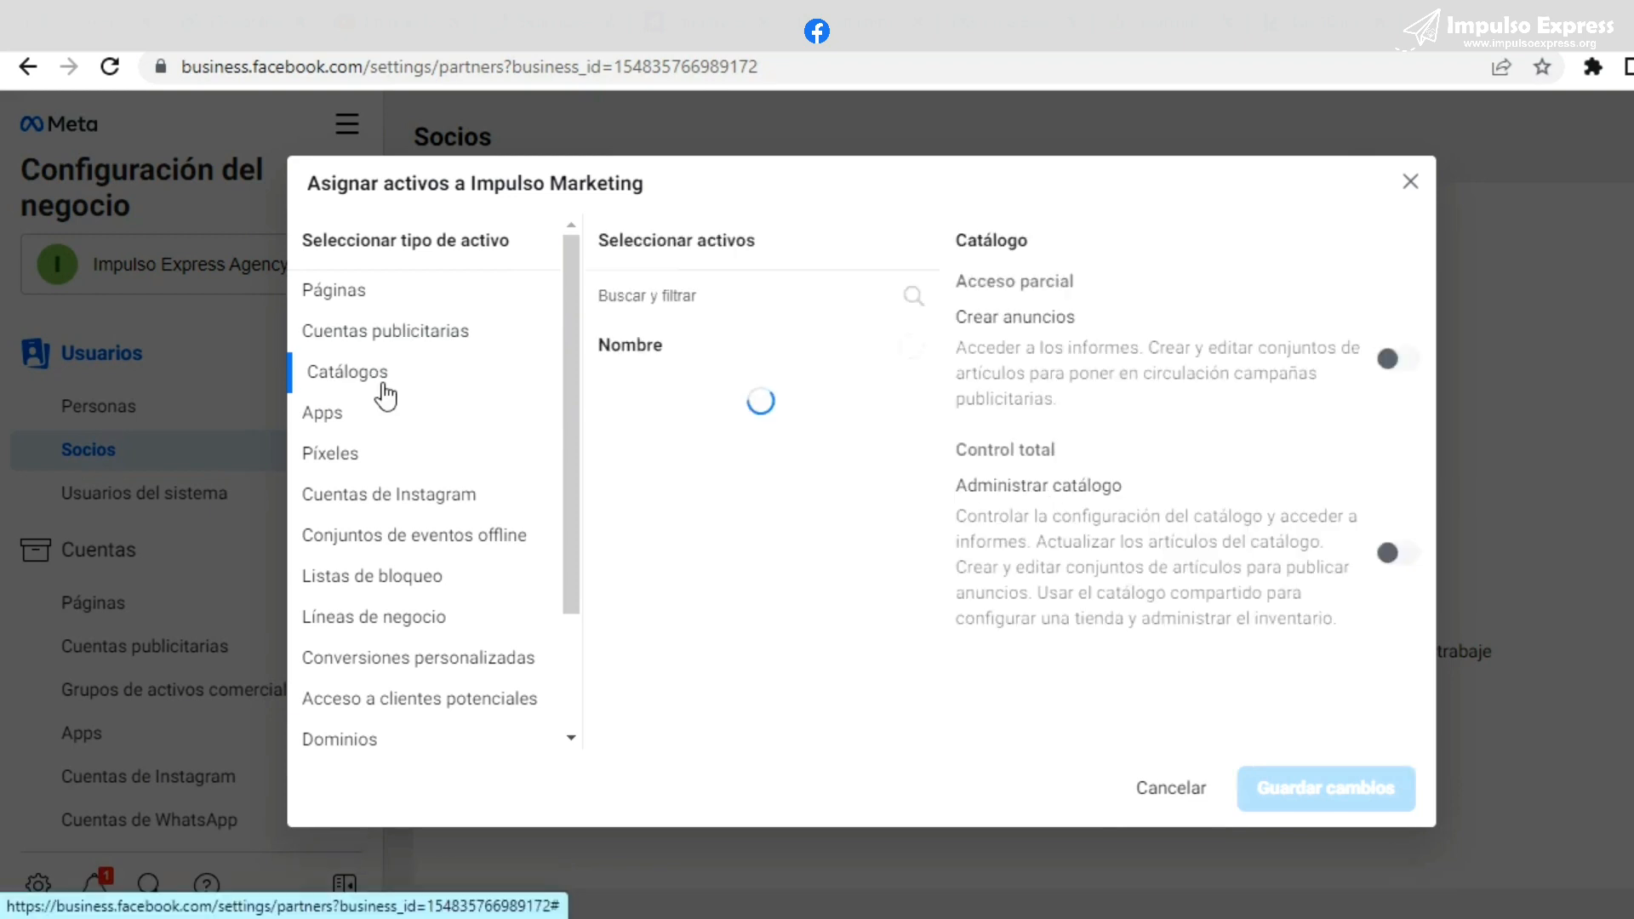
left_click(354, 453)
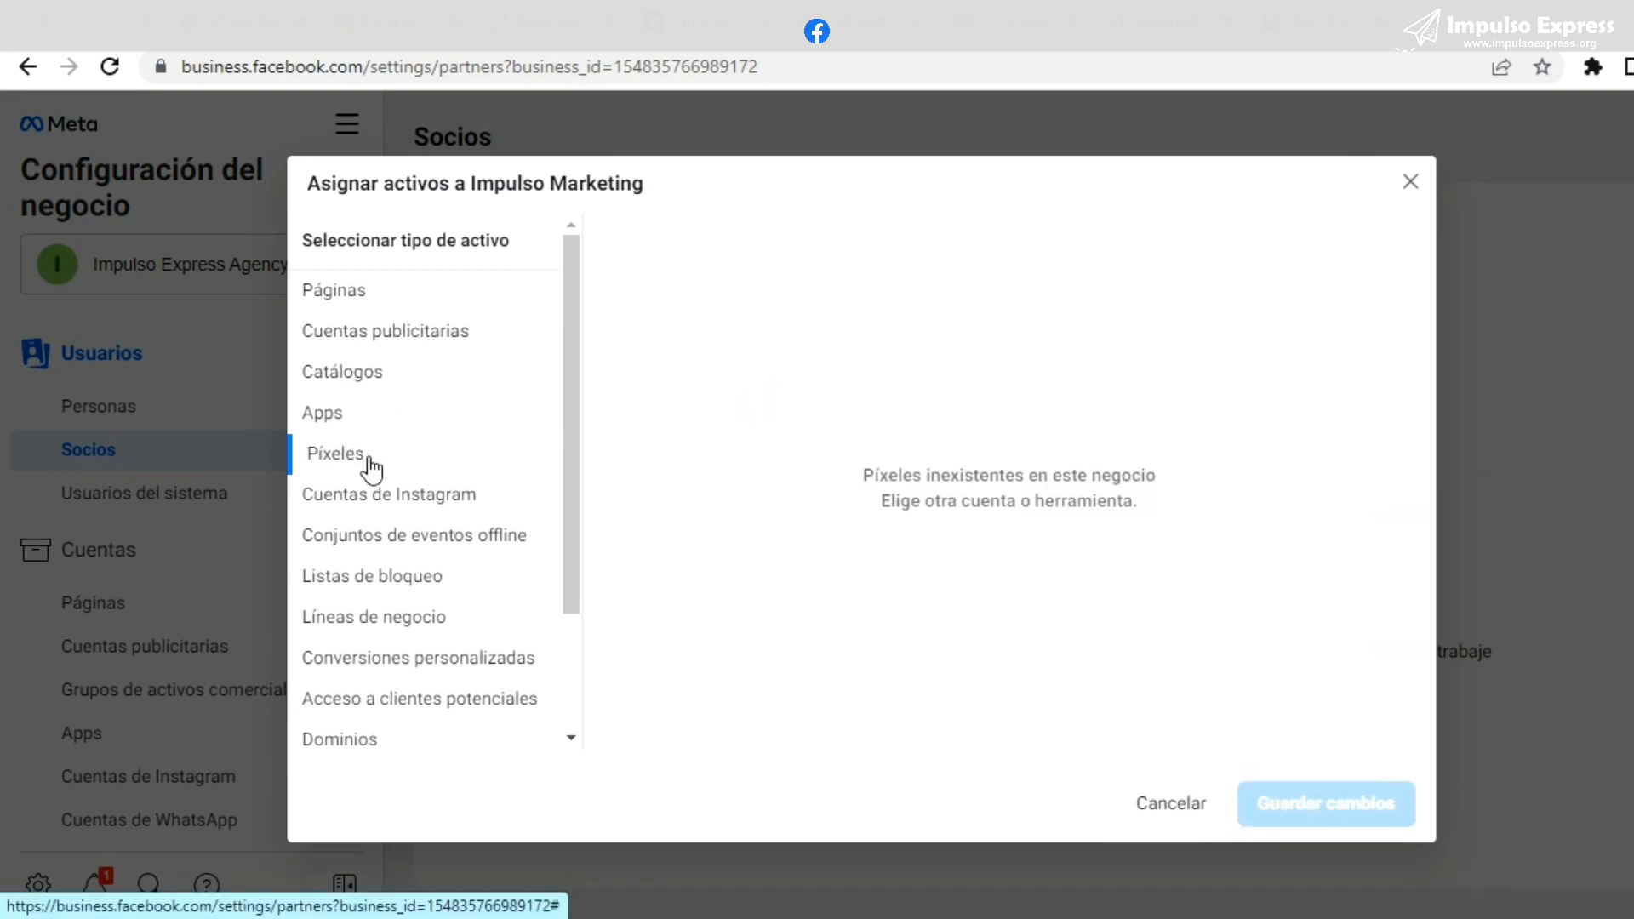
left_click(374, 296)
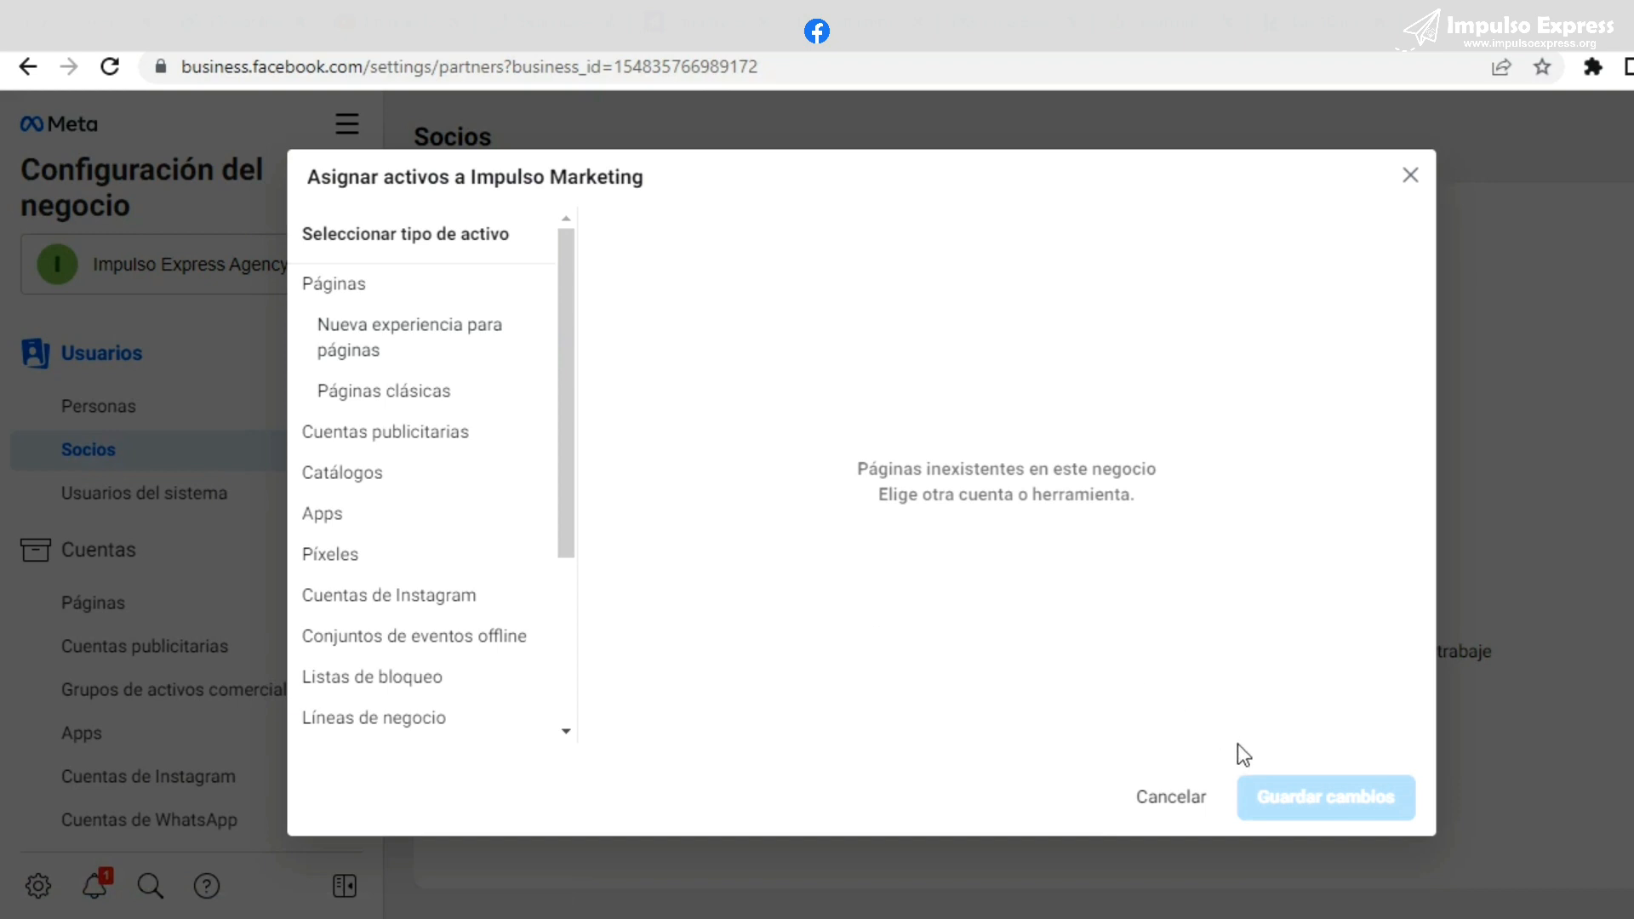
left_click(1410, 175)
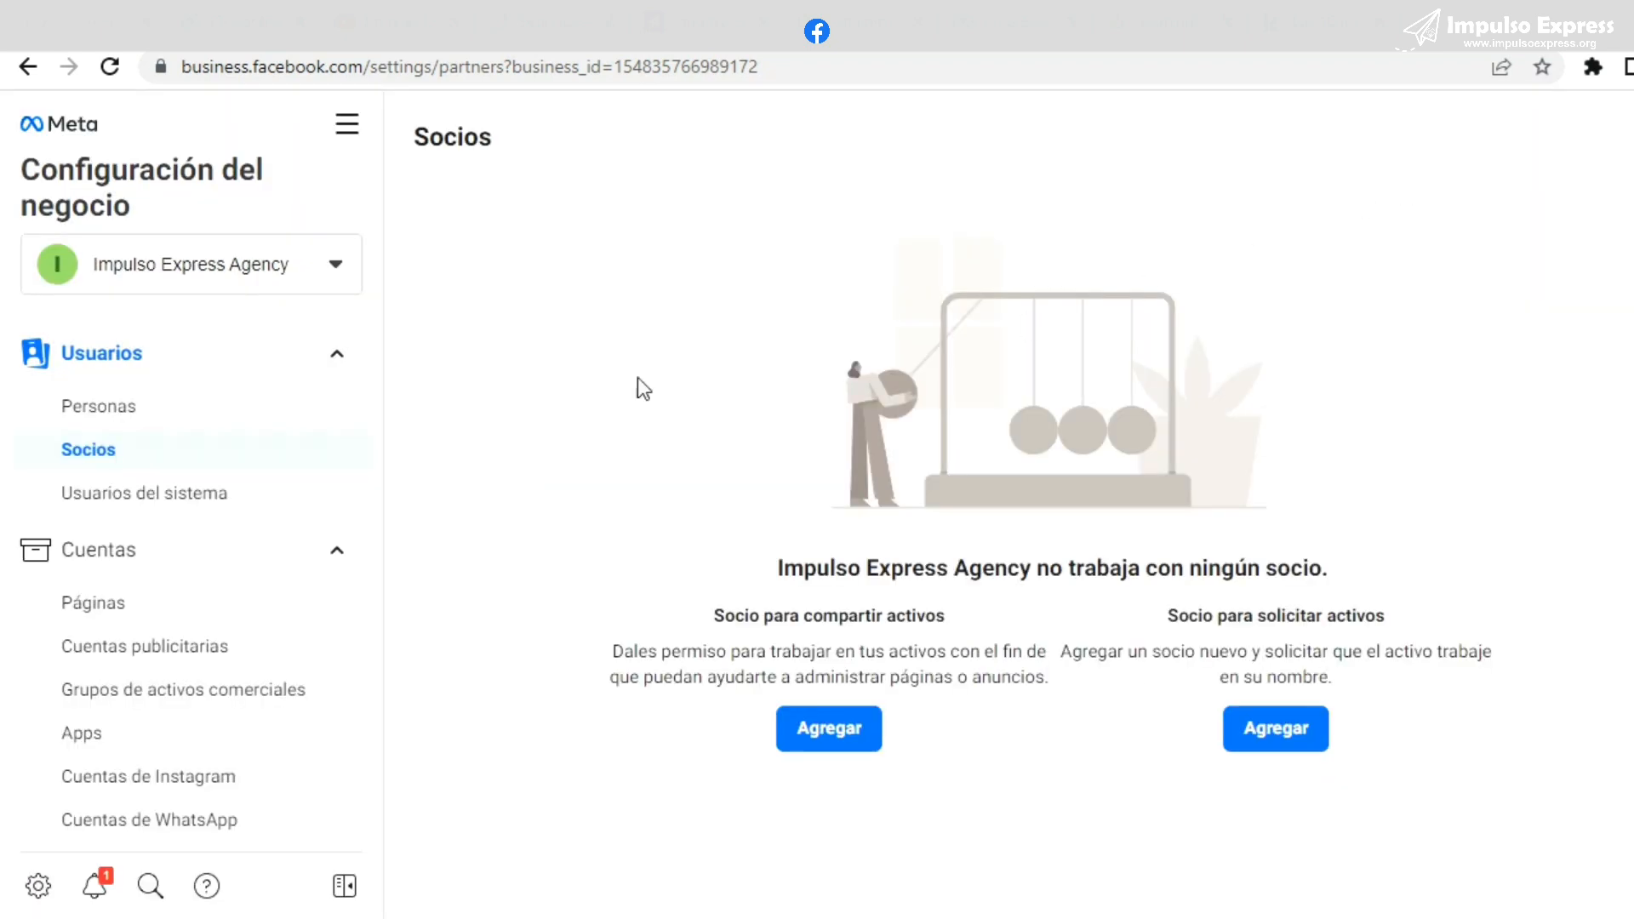
Check the Personas and Socios lists of Impulso Express Agency and reload the partner page.
left_click(244, 411)
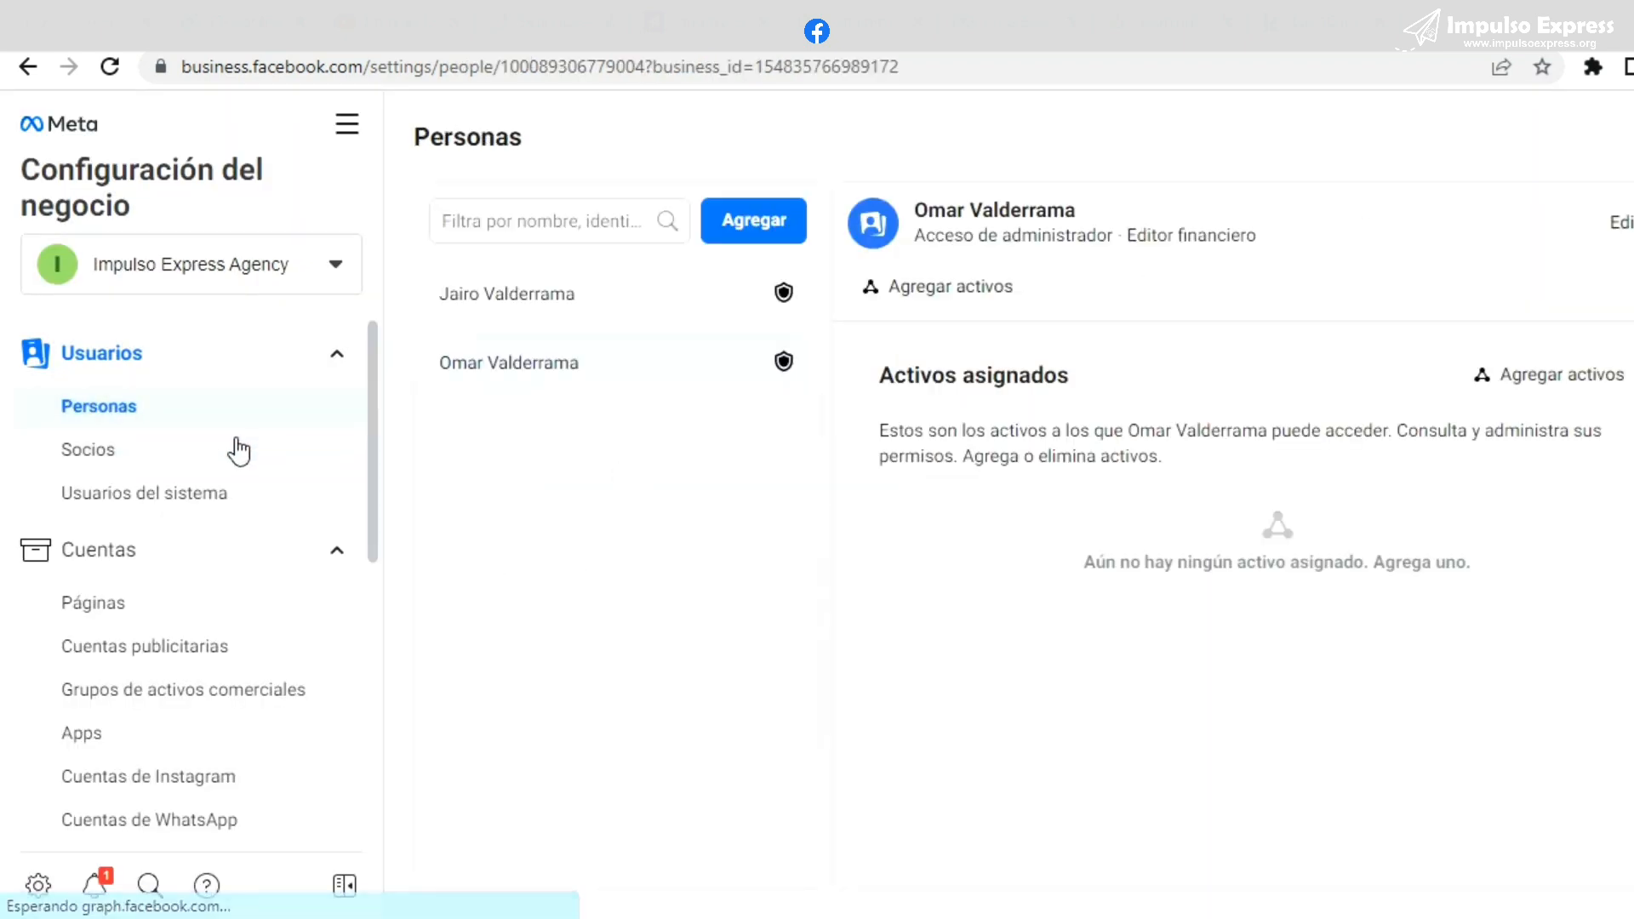
left_click(238, 456)
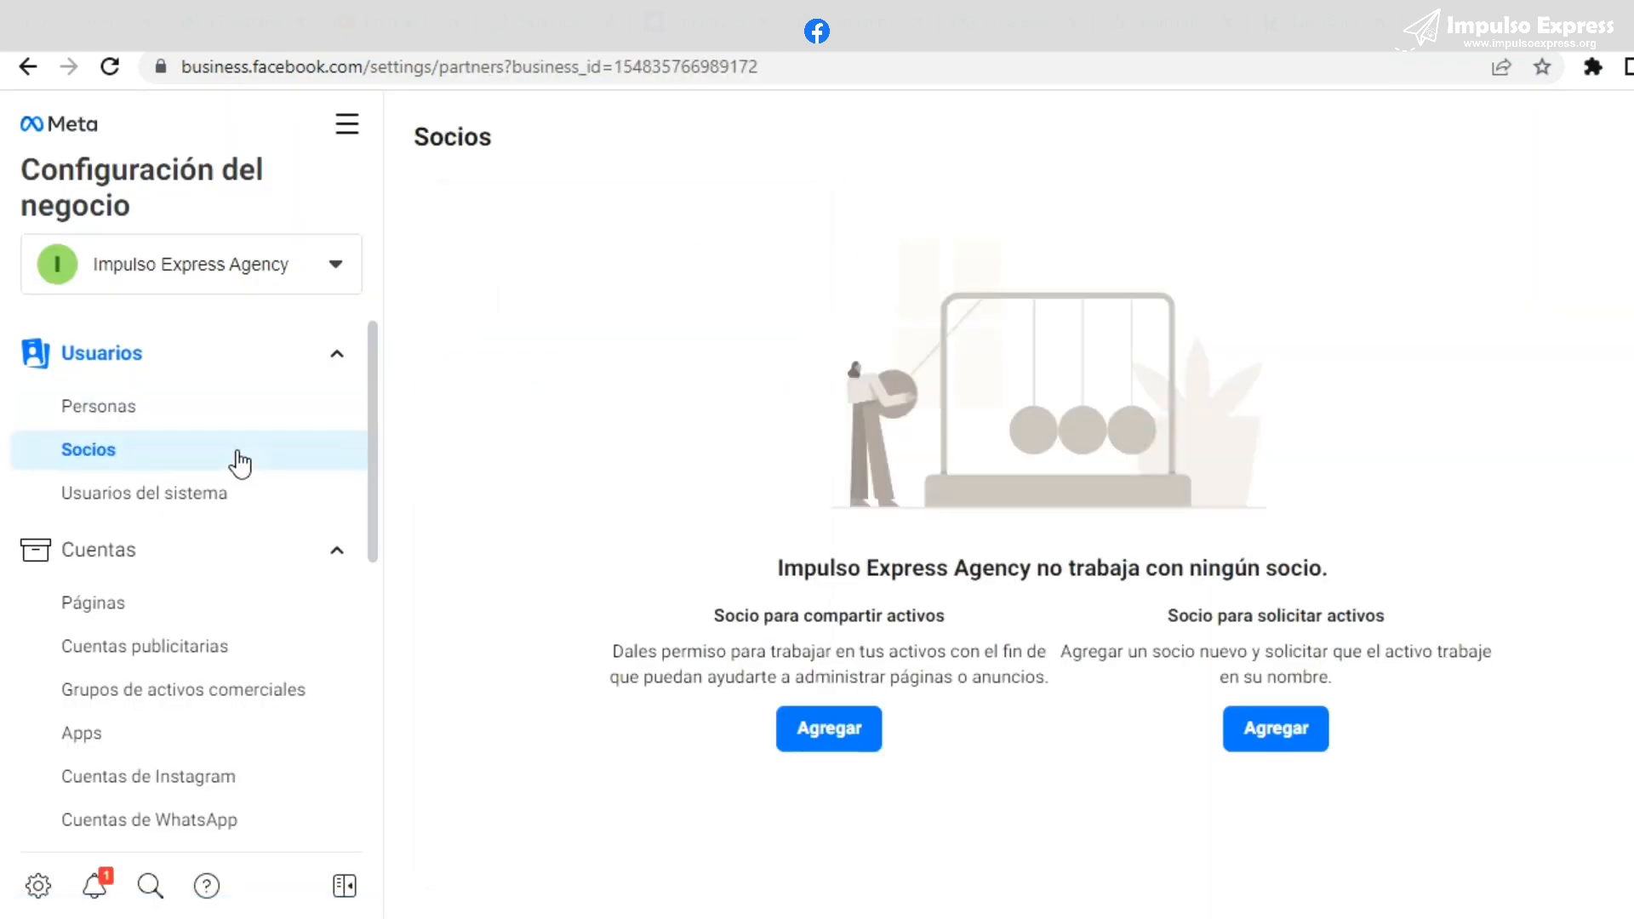
left_click(110, 68)
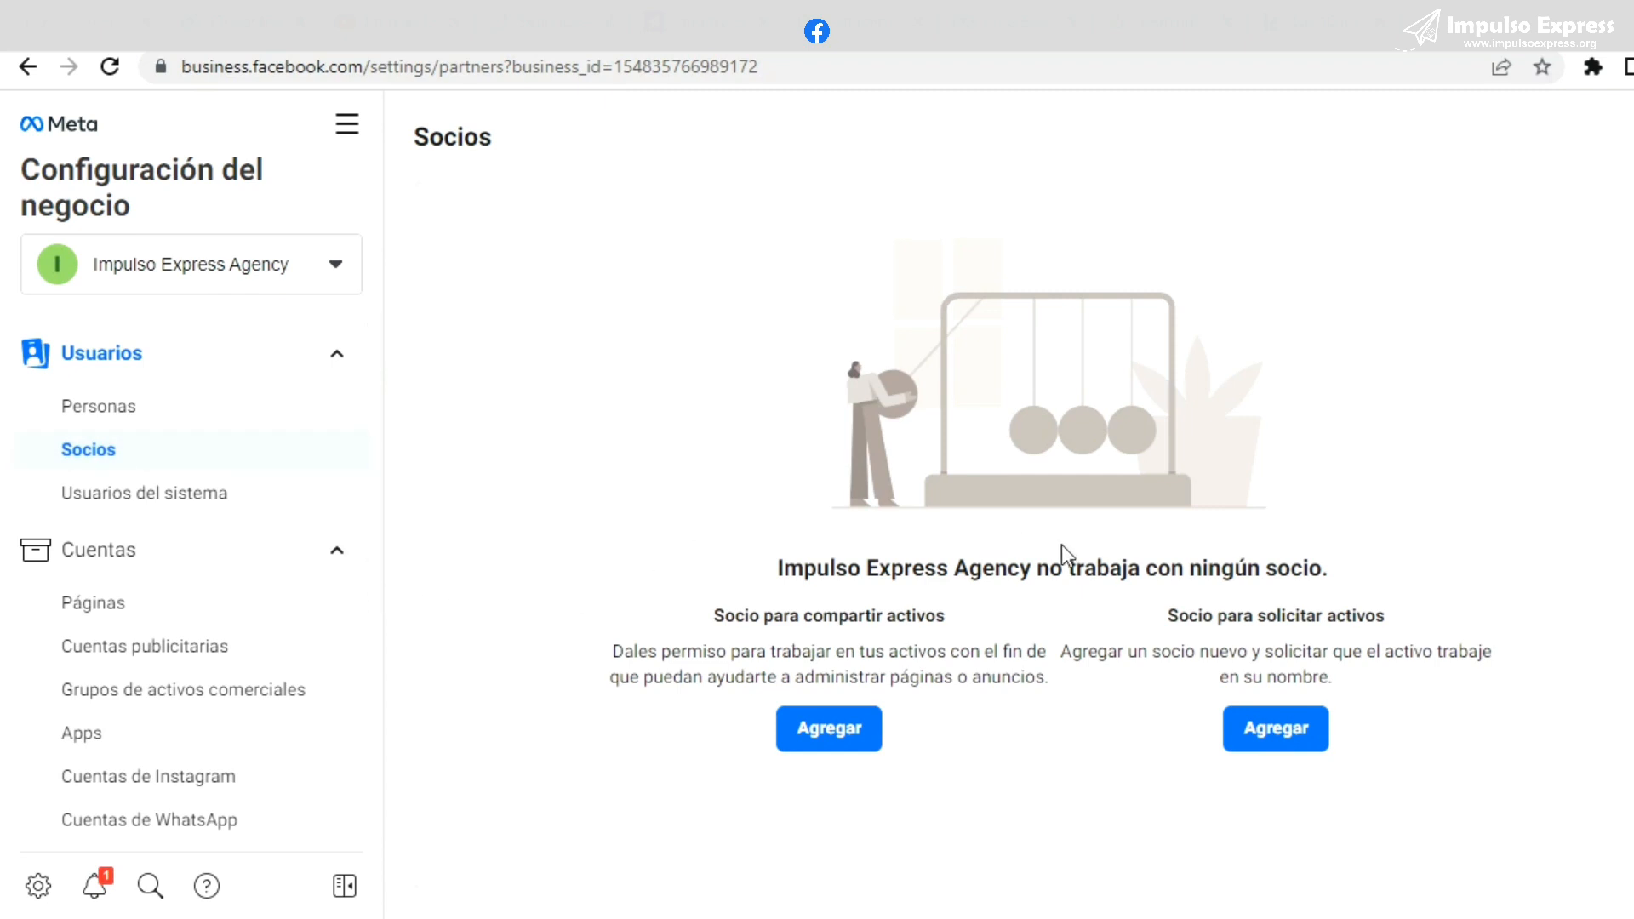
Open the Páginas section under Cuentas for Impulso Express Agency.
scroll(273, 628, "down", 2)
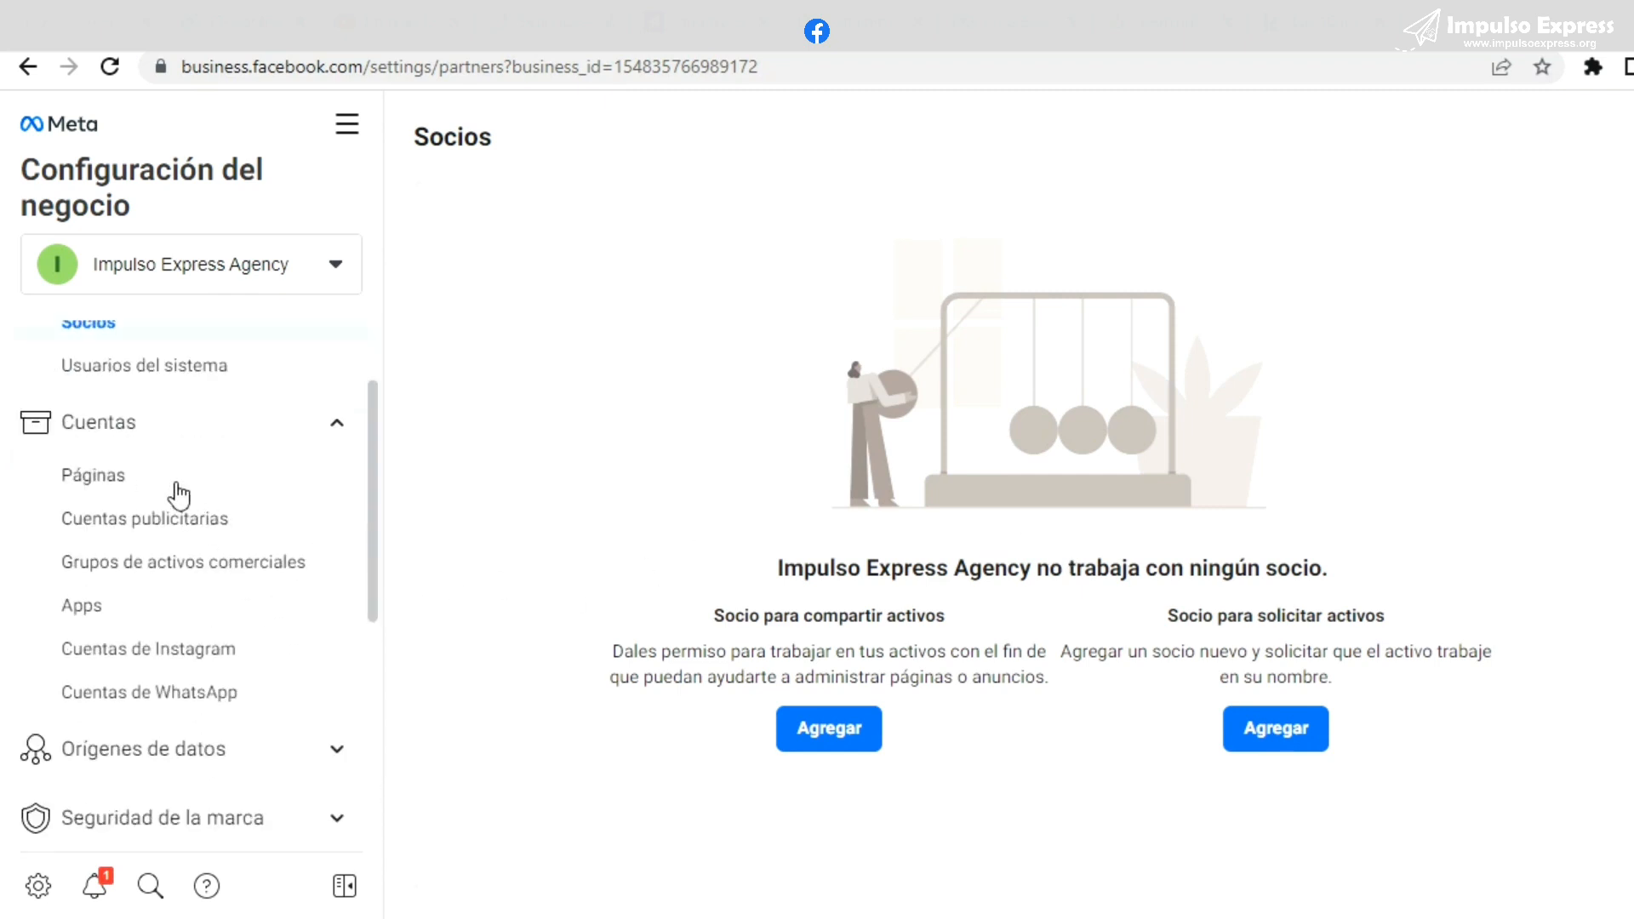
left_click(164, 475)
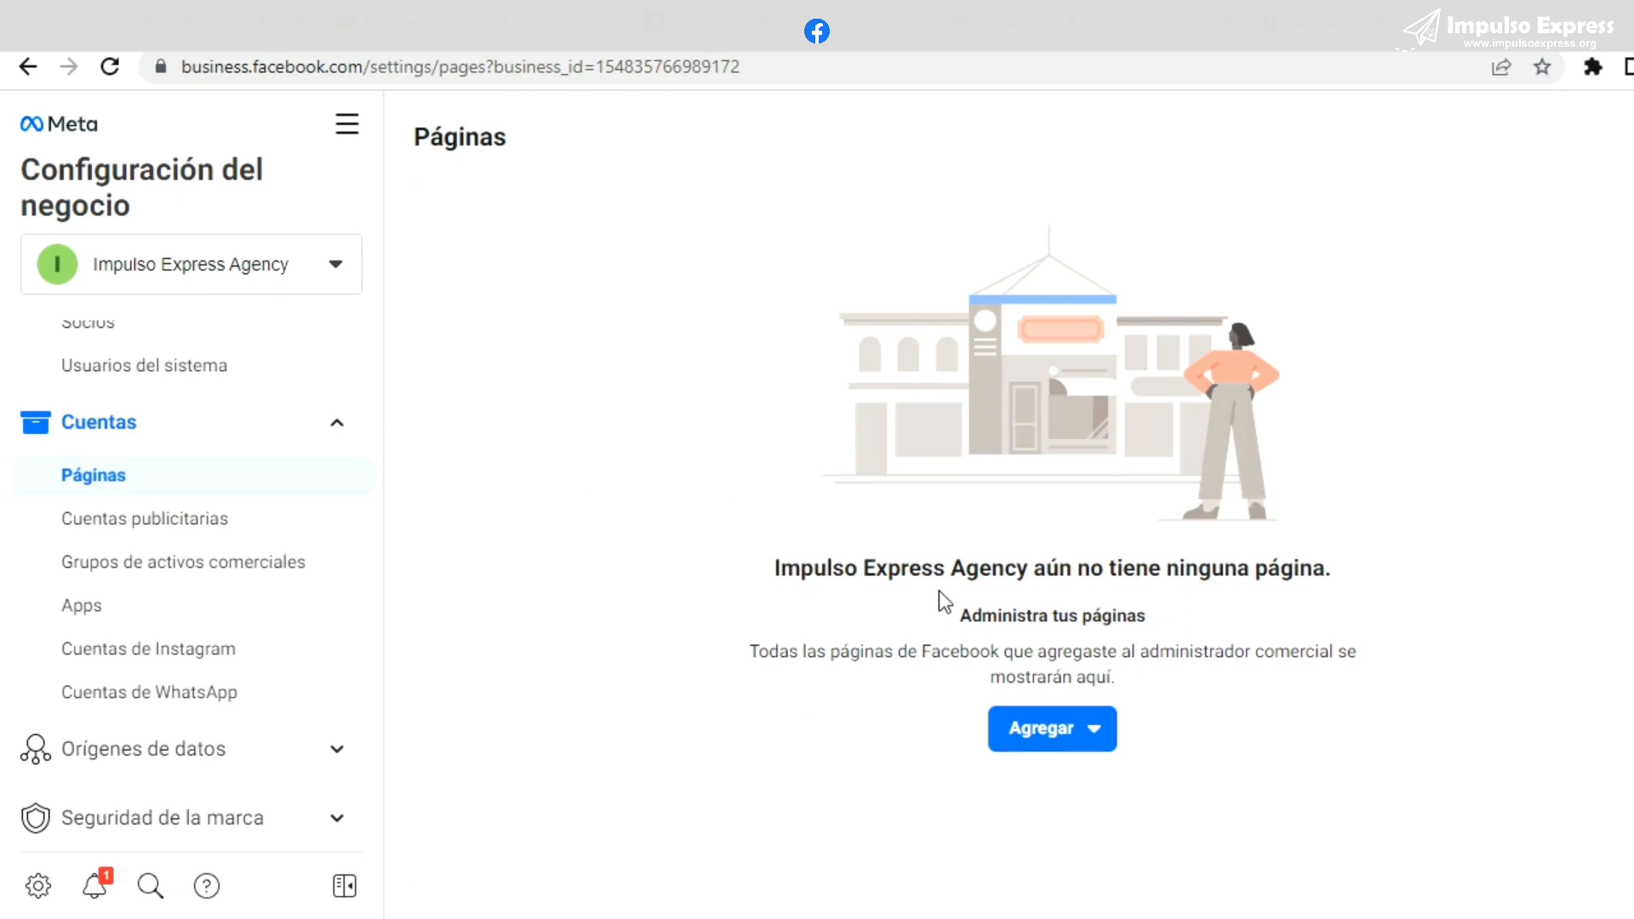
Review the options for adding a page to Impulso Express Agency and start Agregar una página for an already owned Facebook page.
left_click(1086, 740)
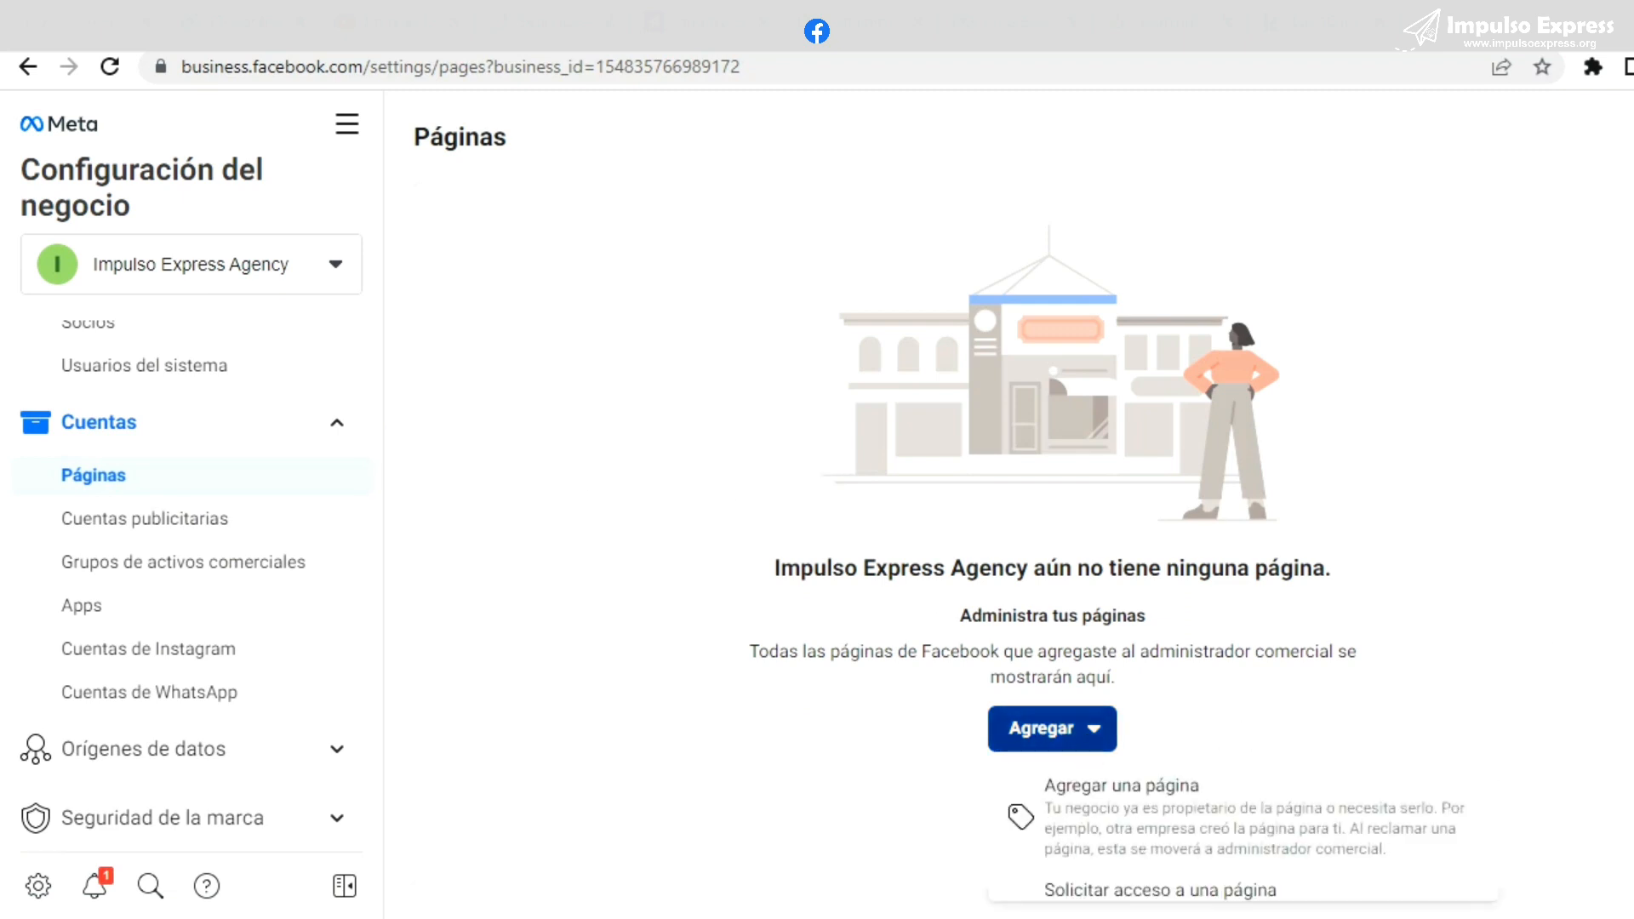
scroll(1257, 885, "down", 2)
scroll(1252, 847, "up", 2)
scroll(1253, 847, "down", 3)
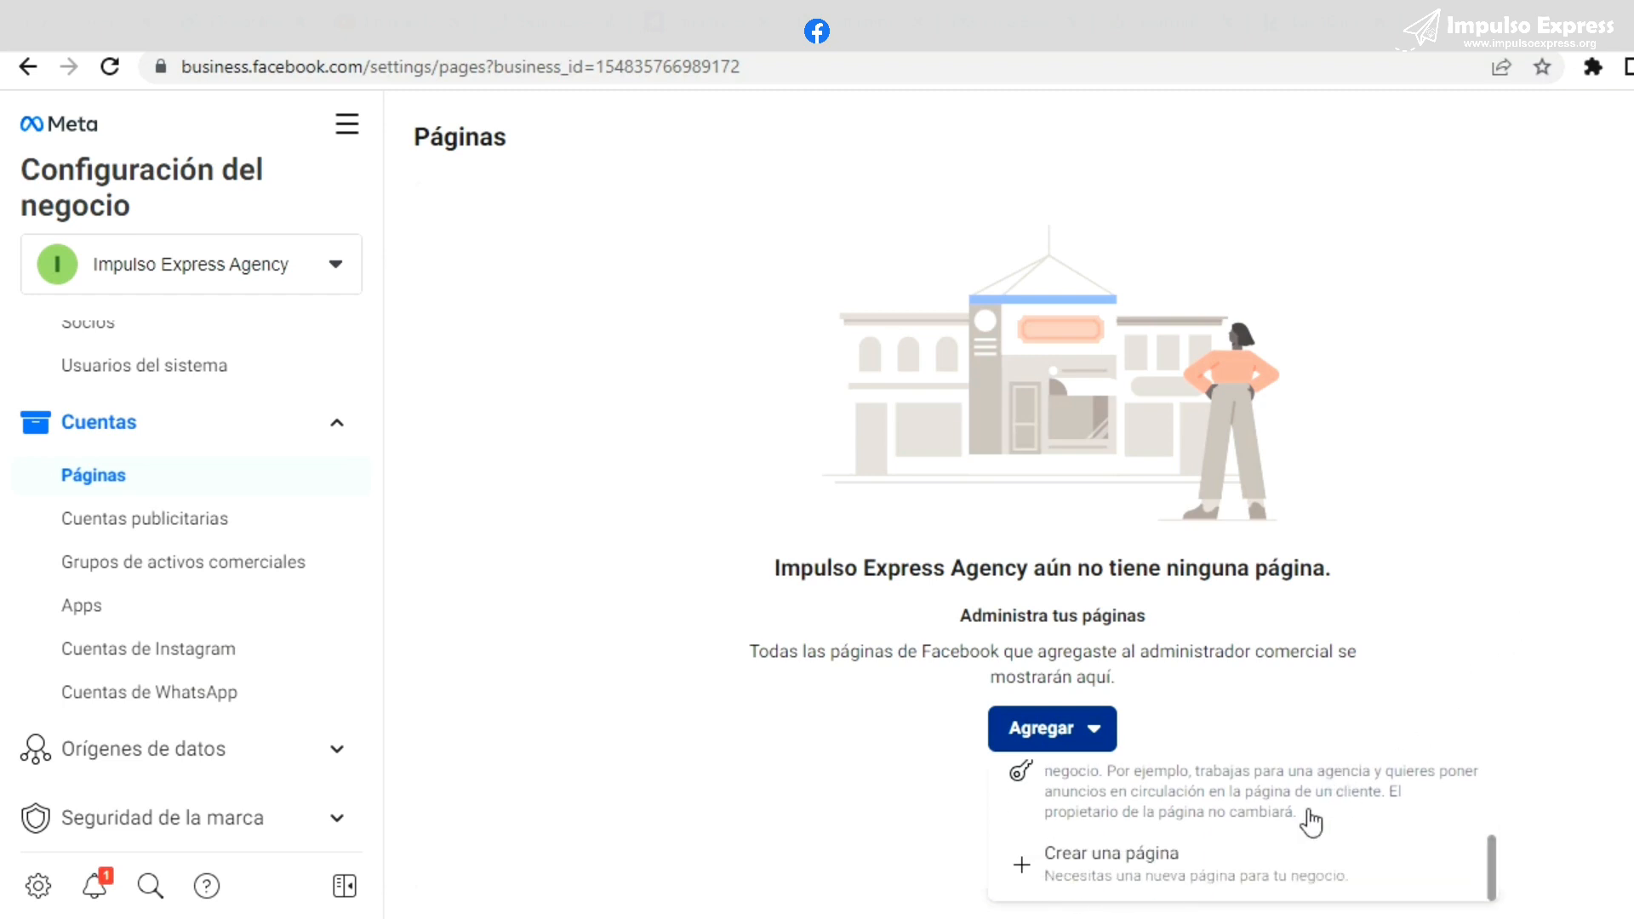
scroll(1311, 822, "up", 2)
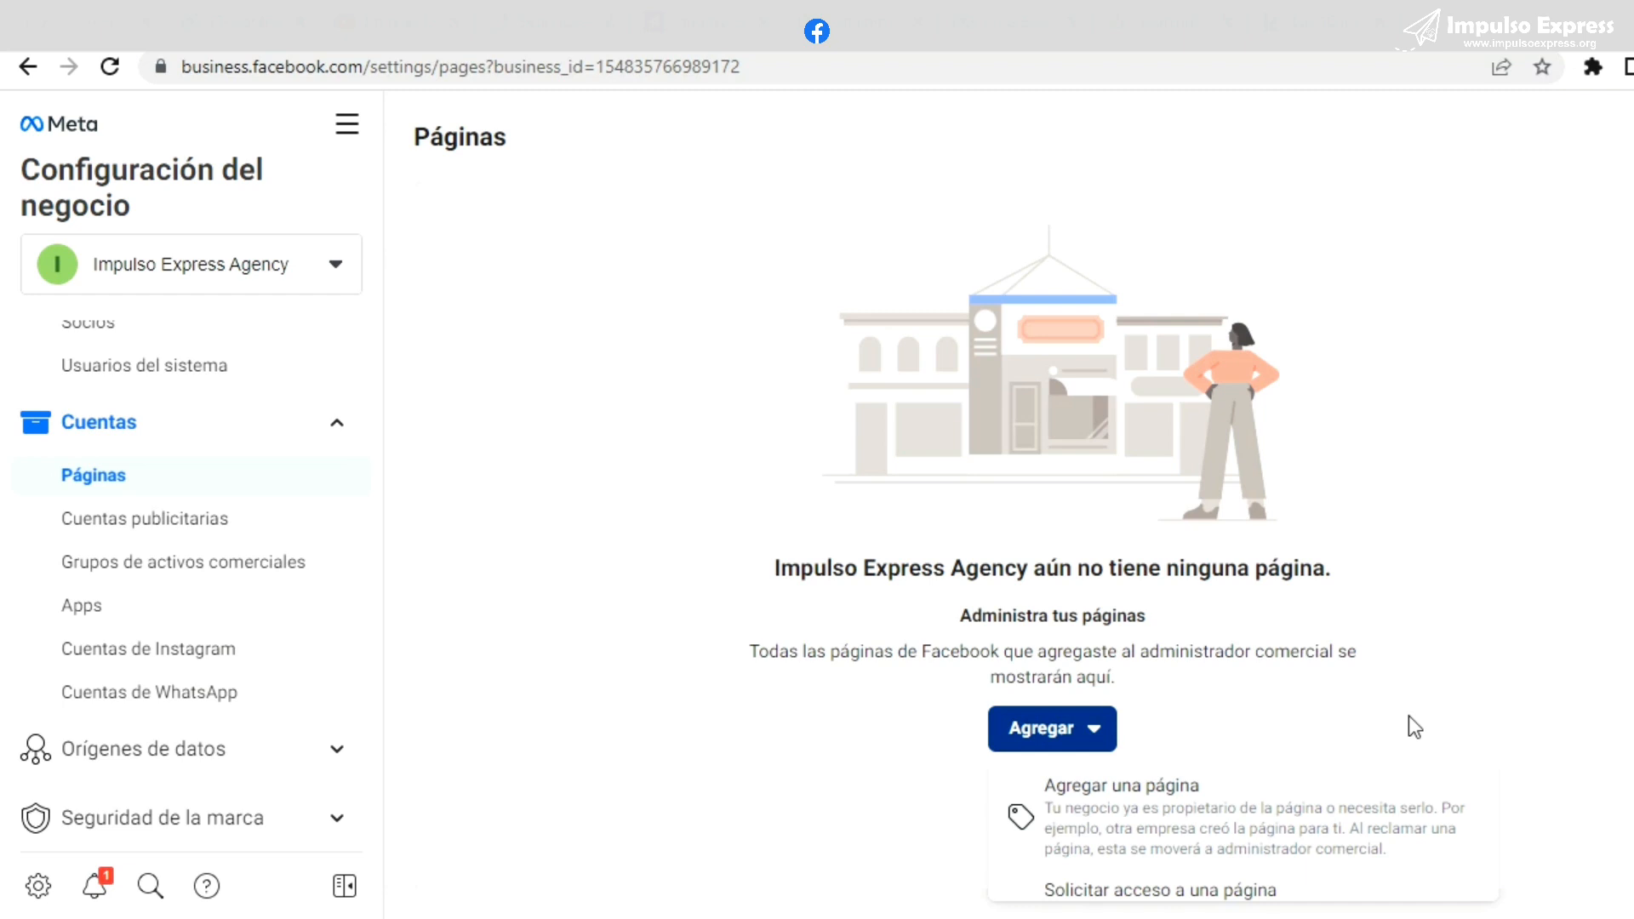
scroll(1187, 851, "down", 2)
scroll(1204, 834, "up", 2)
left_click(1207, 817)
left_click(712, 454)
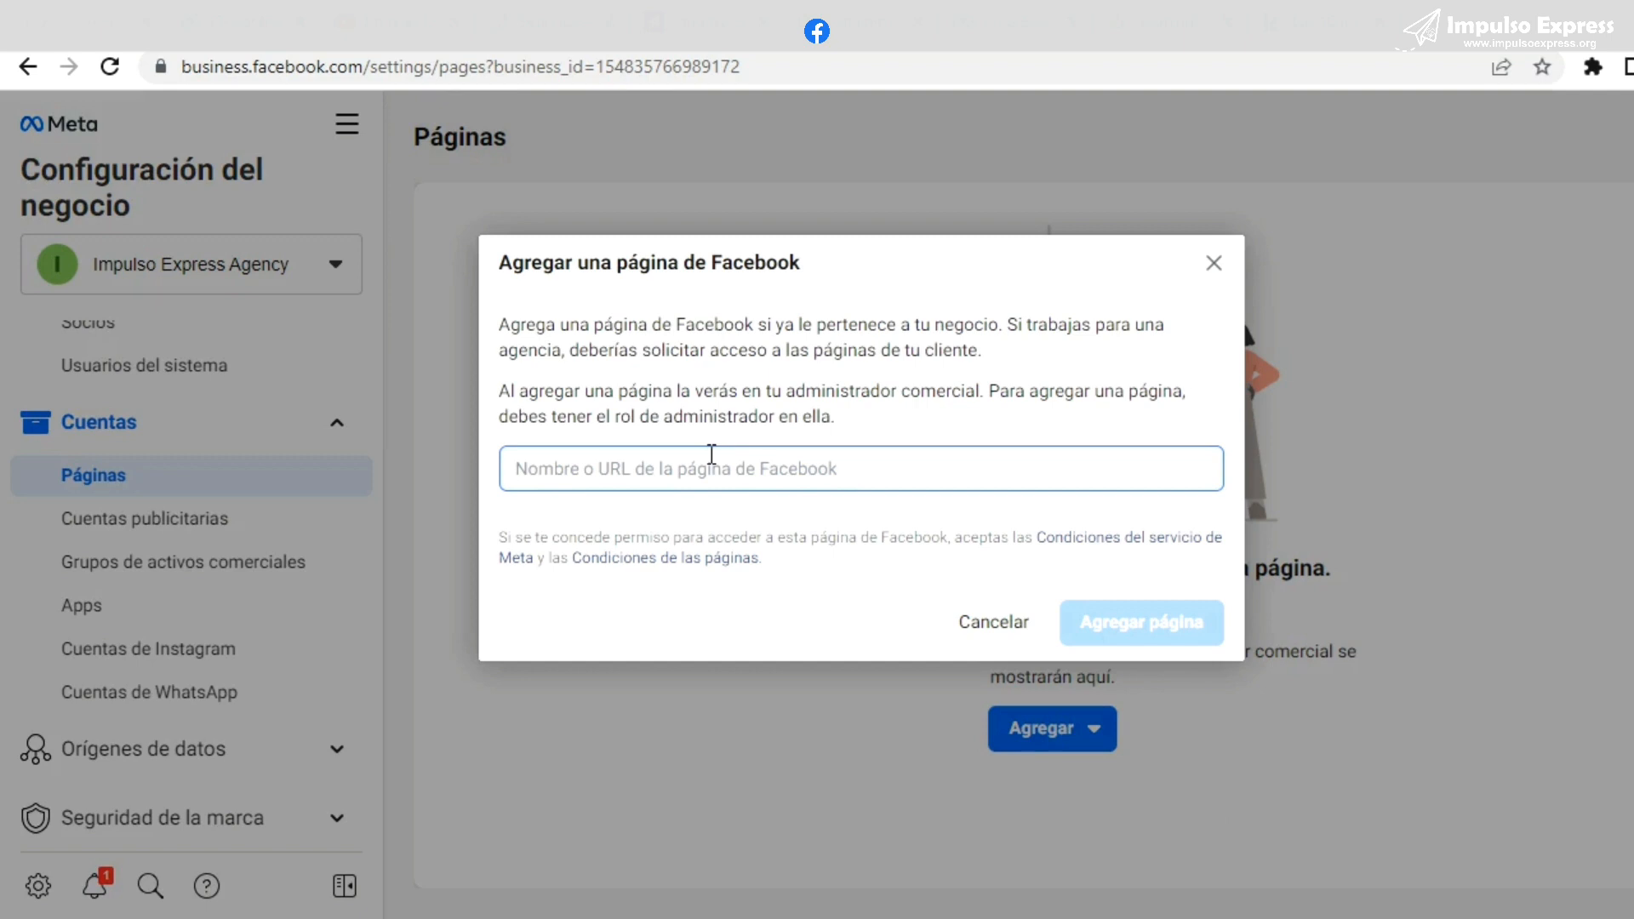
Search for "ropa", shorten the search to "r", add the Historias Life page to the business and close the confirmation.
type("ropa")
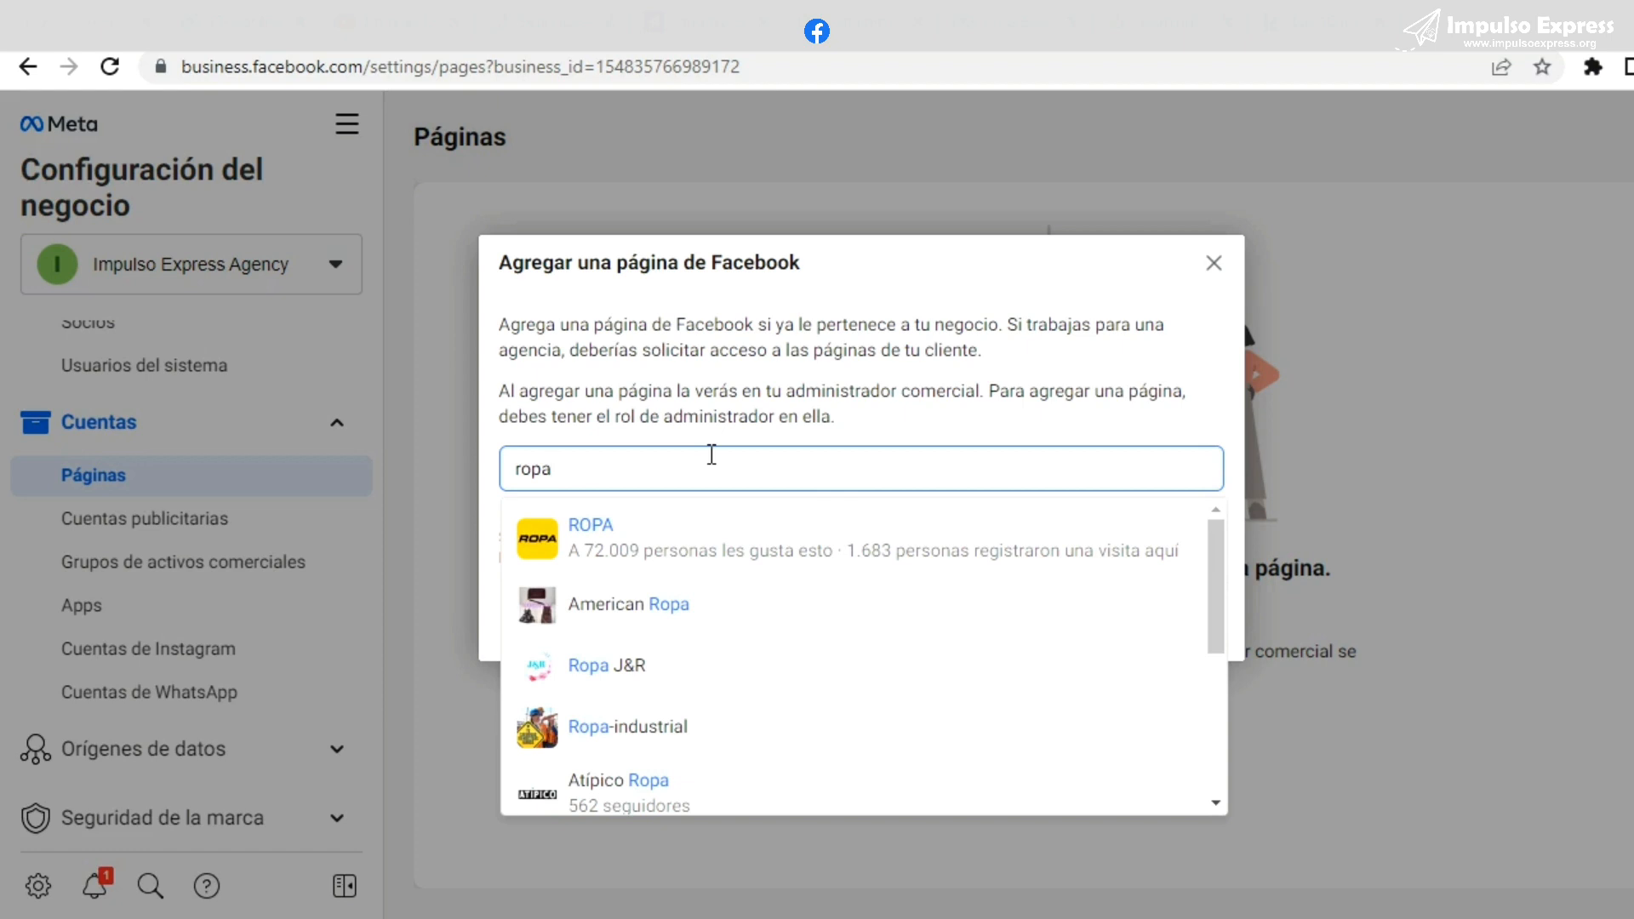
key("BackSpace")
key("BackSpace")
key("BackSpace")
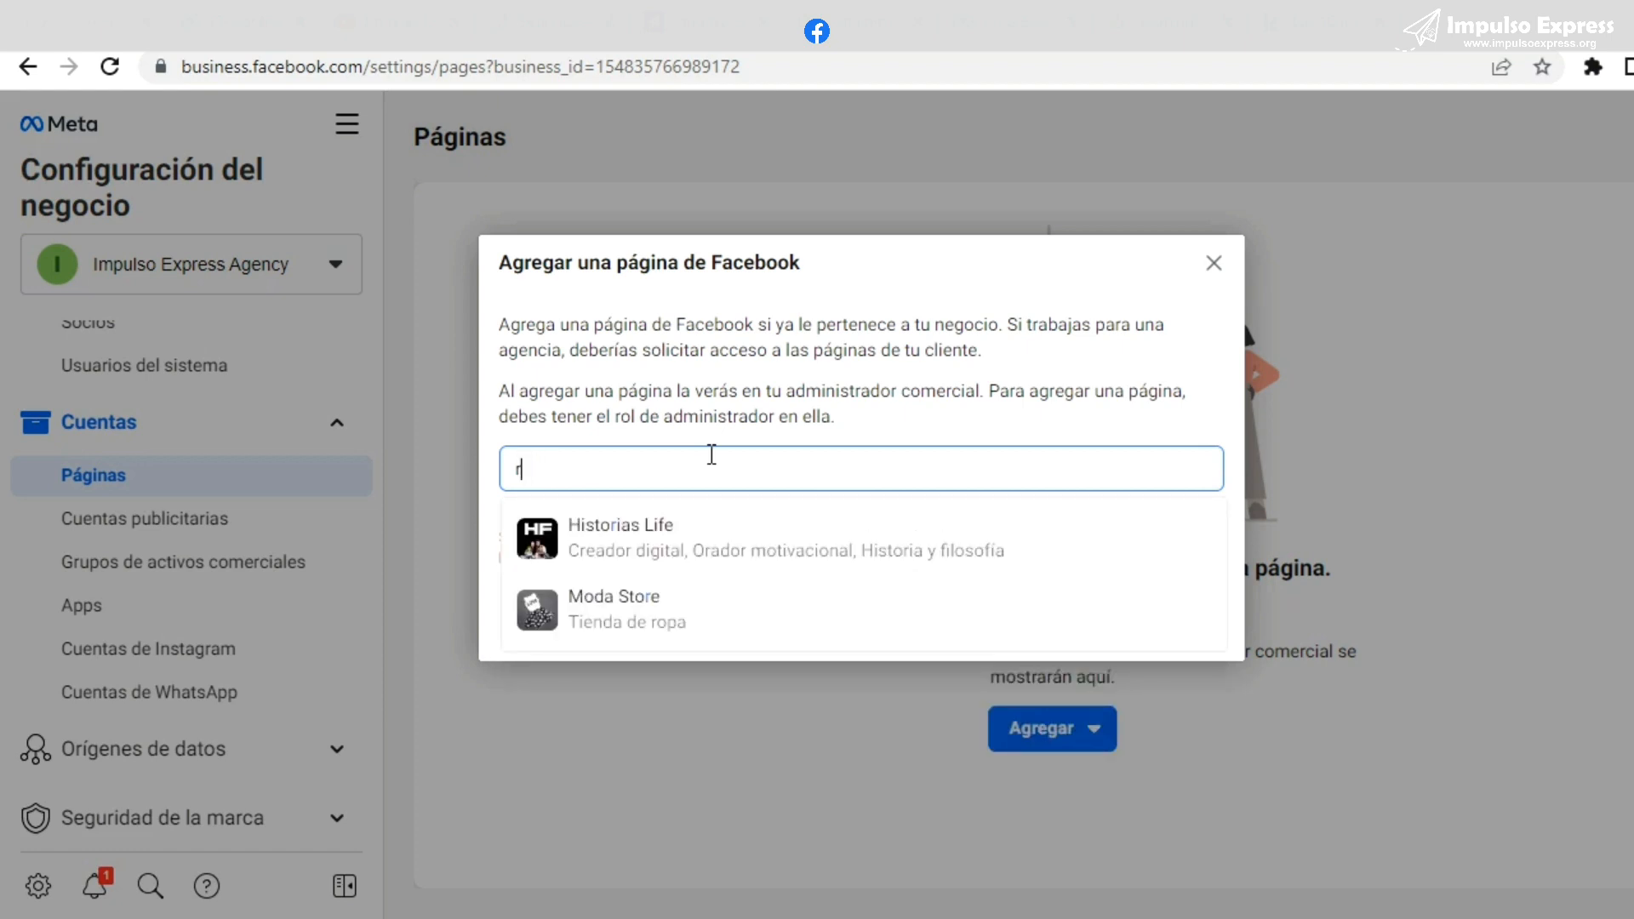
left_click(659, 562)
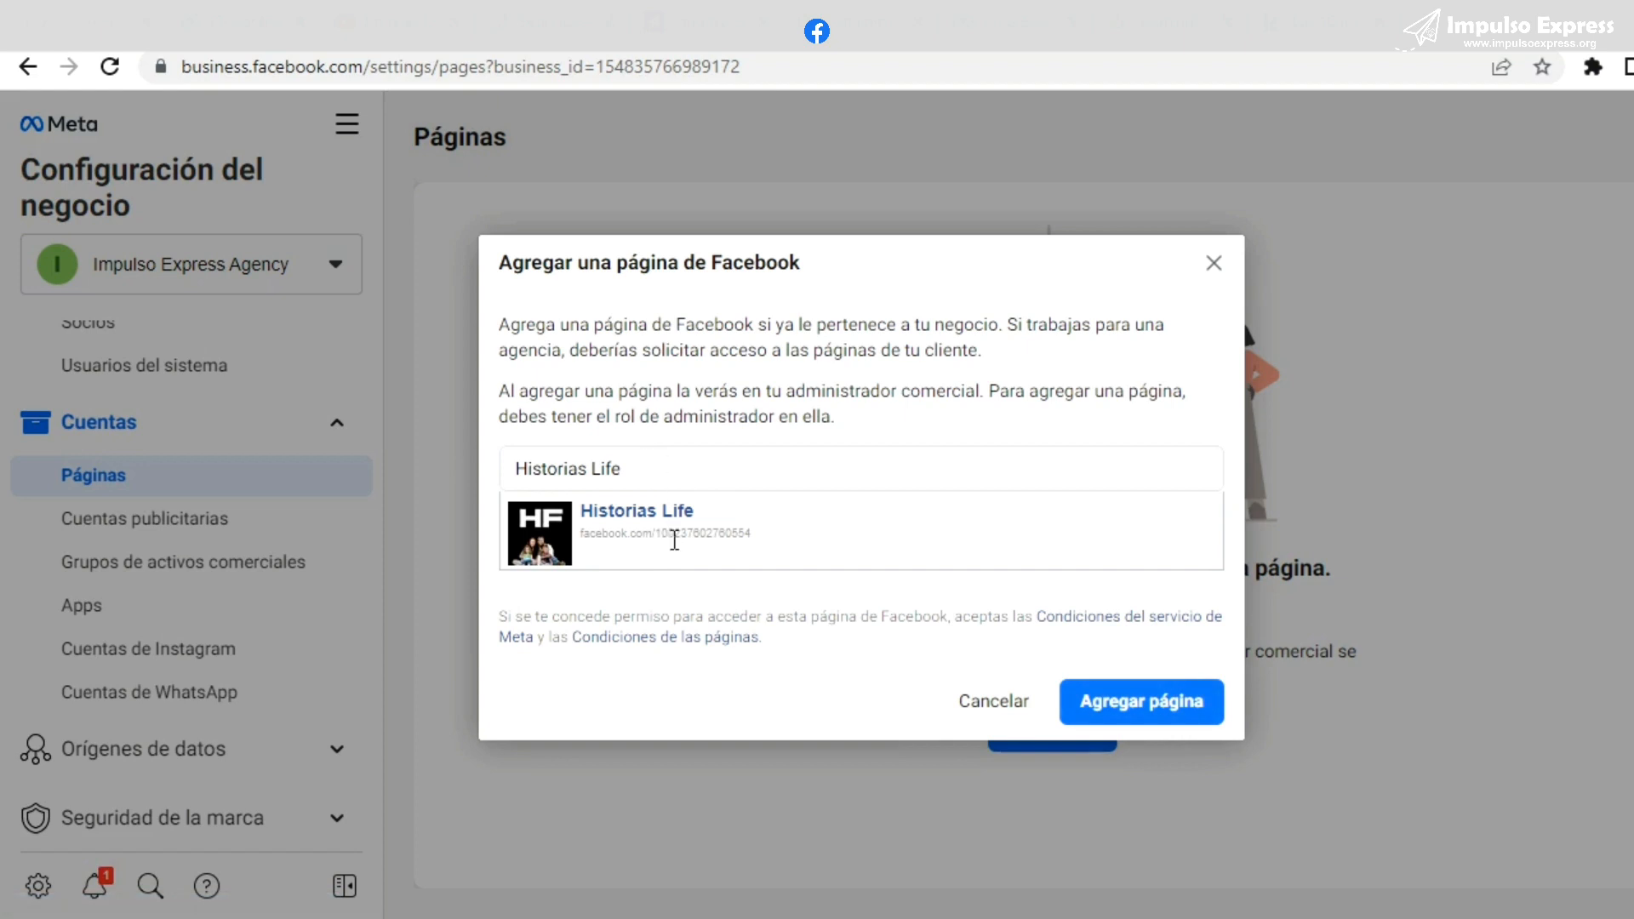
left_click(1143, 720)
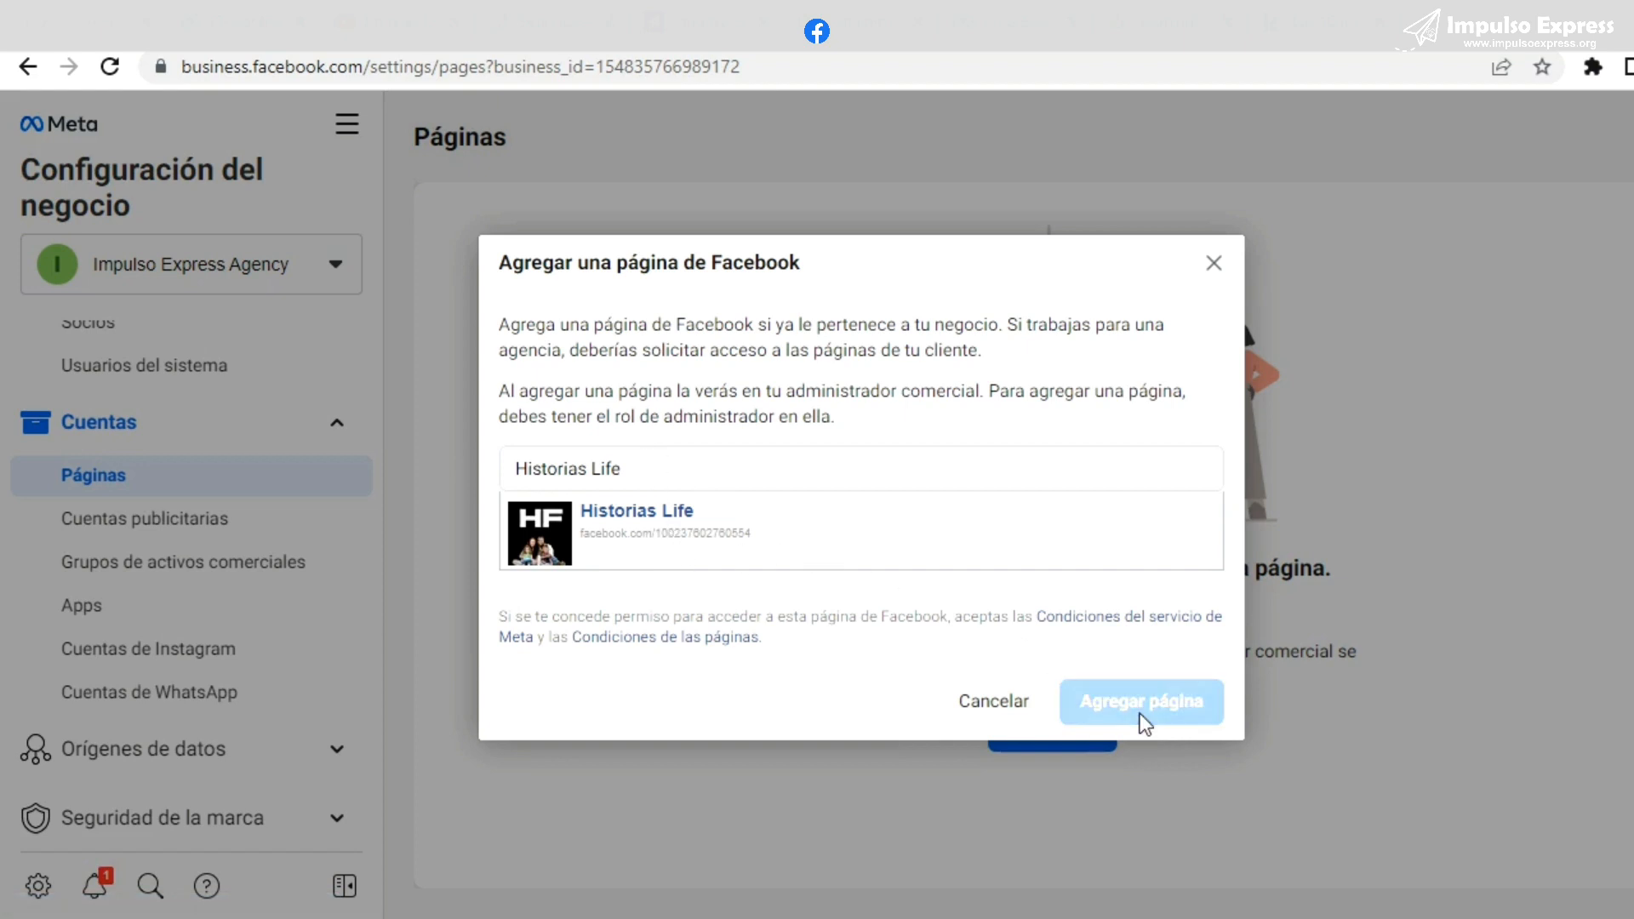
left_click(864, 545)
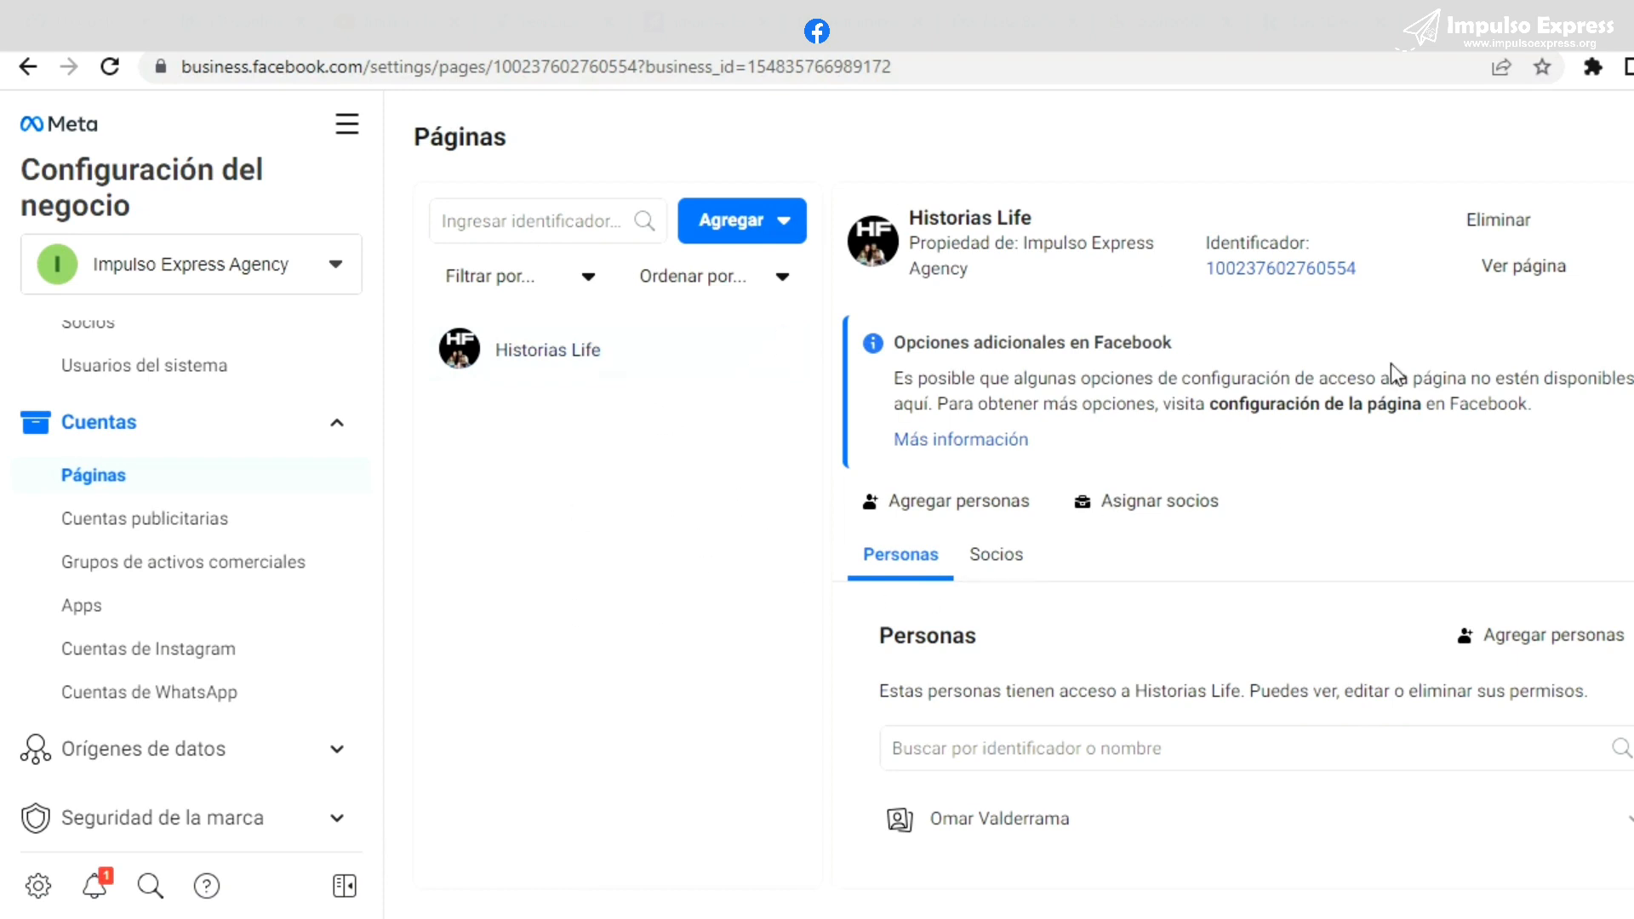
Check the partner assignment and people assignment dialogs of the Historias Life page, closing both without assigning anyone.
left_click(1142, 504)
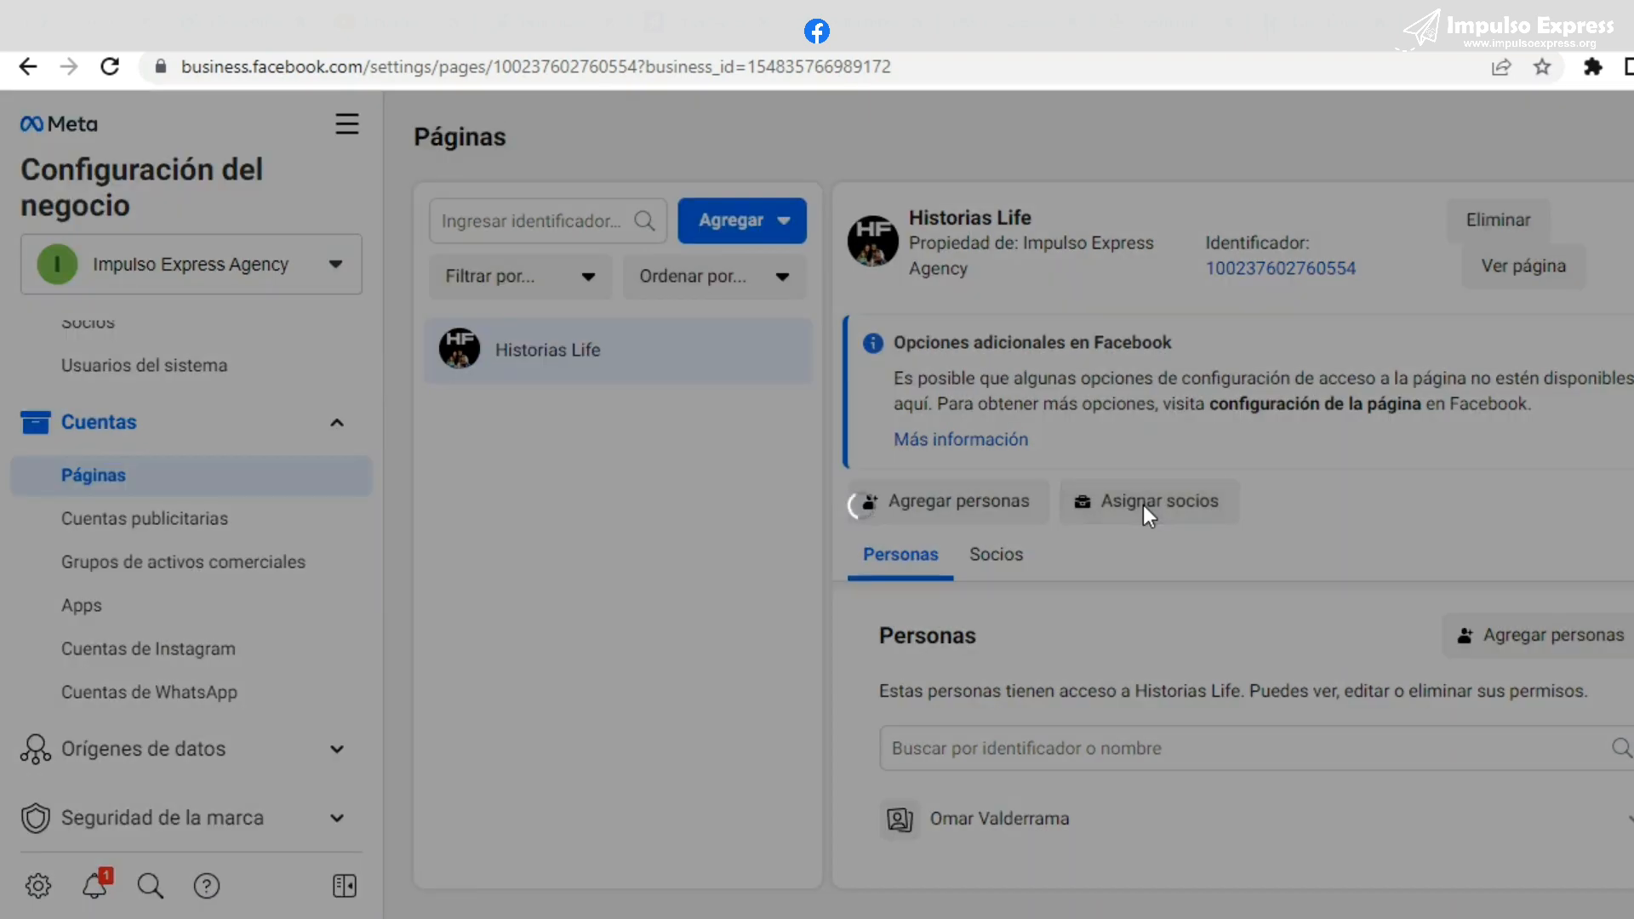
left_click(1217, 349)
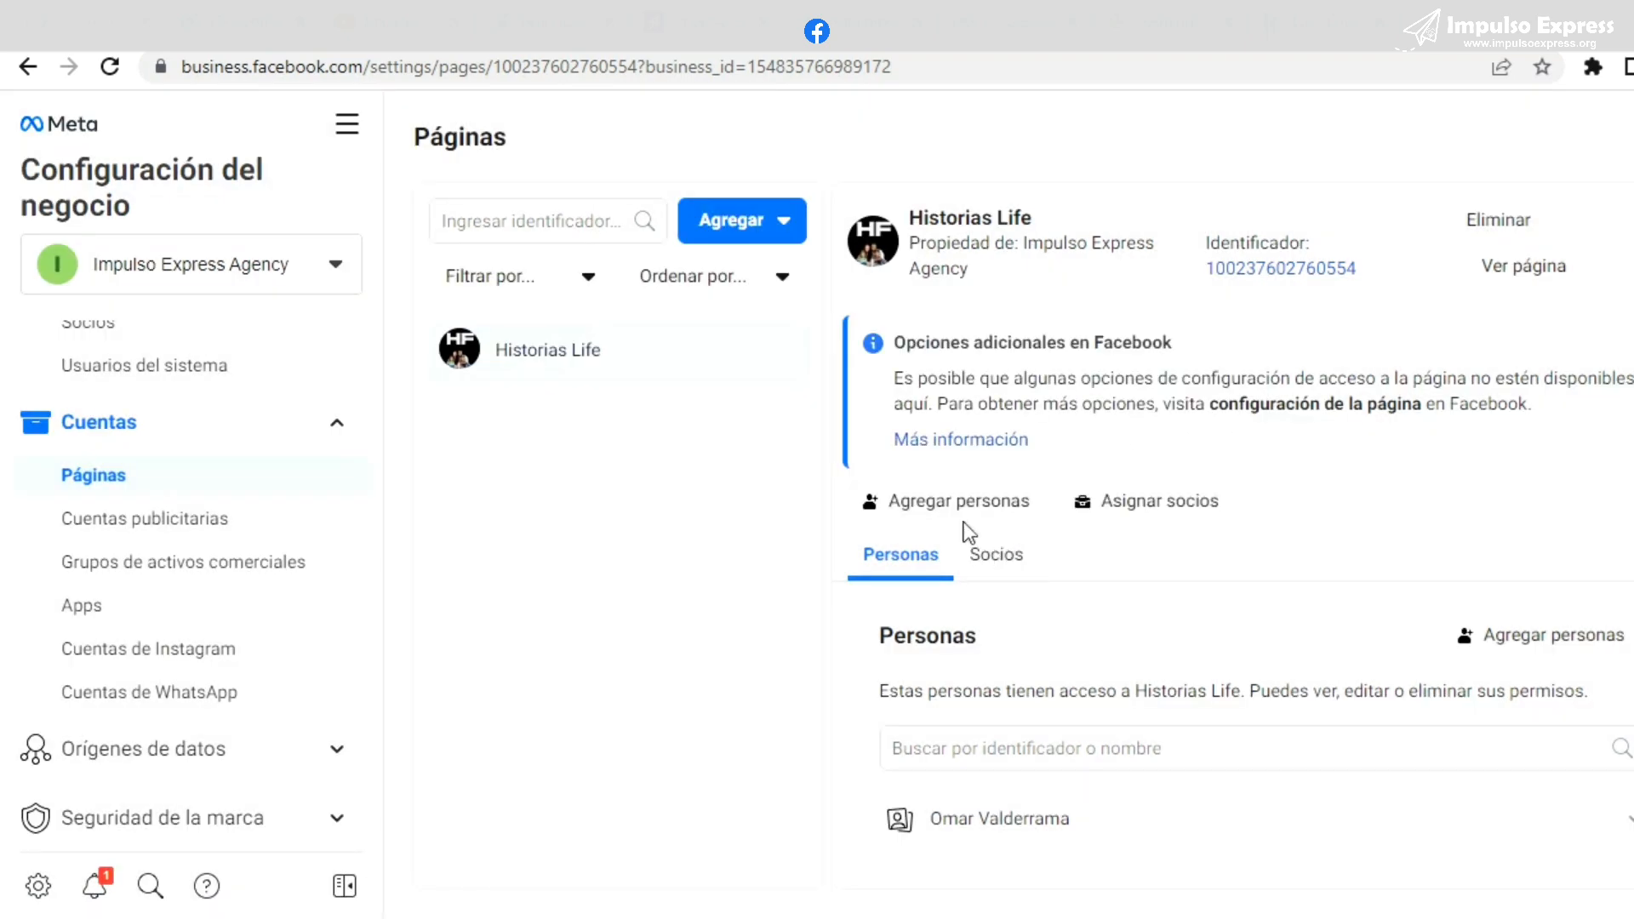
left_click(959, 509)
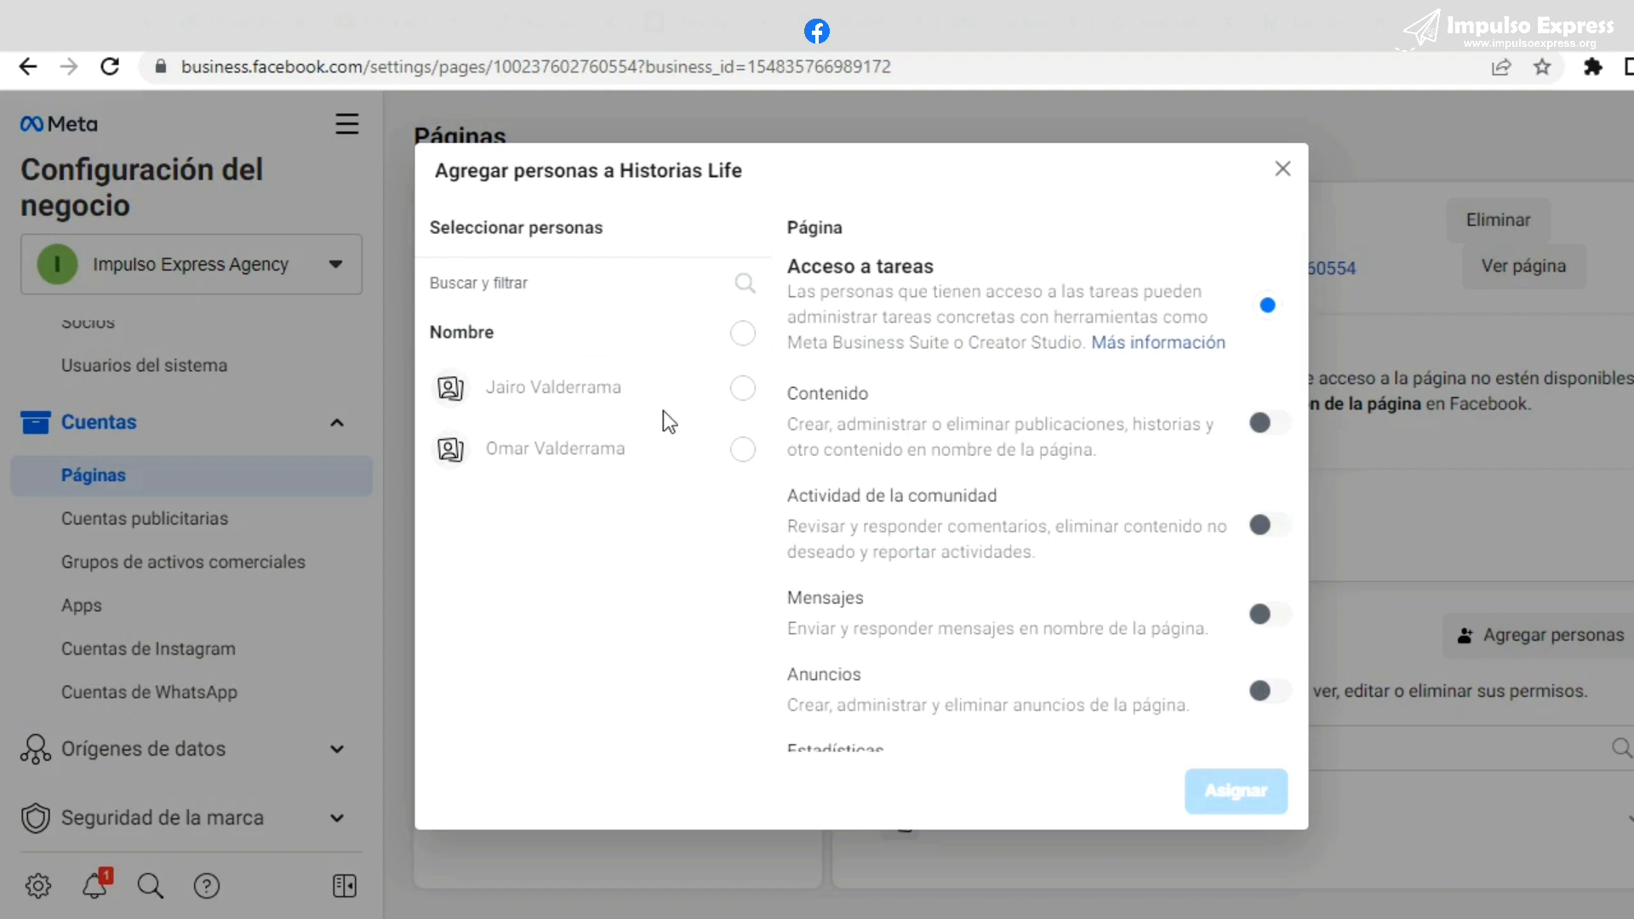
left_click(1278, 171)
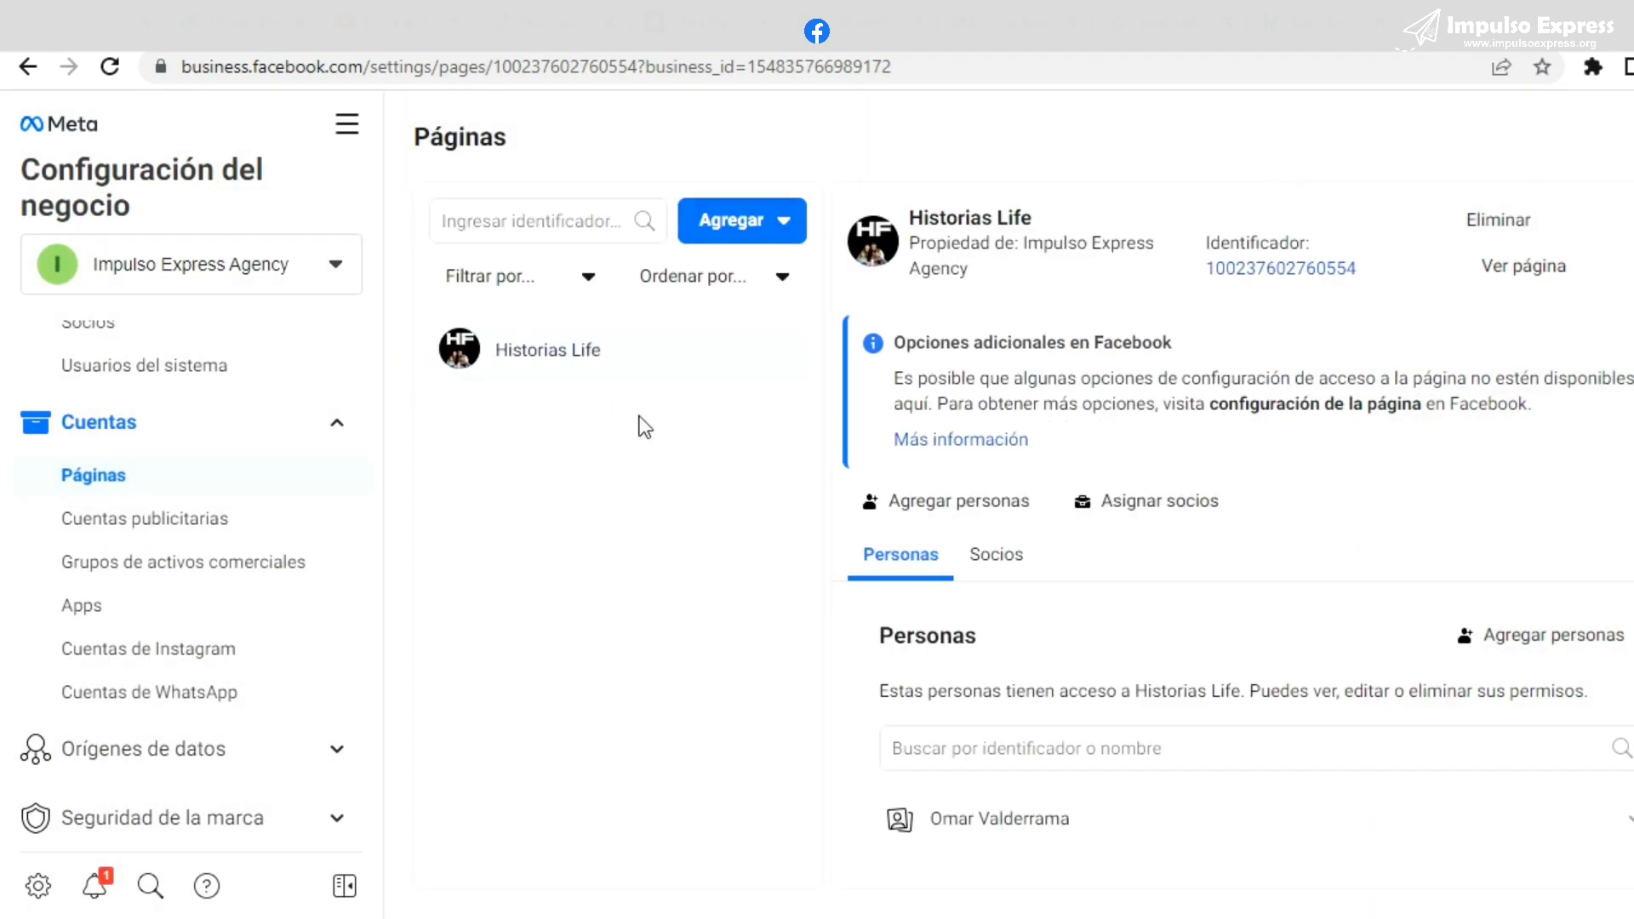
Start adding a partner to share assets with under Socios, paste the partner's business ID and continue to asset assignment.
scroll(228, 447, "up", 2)
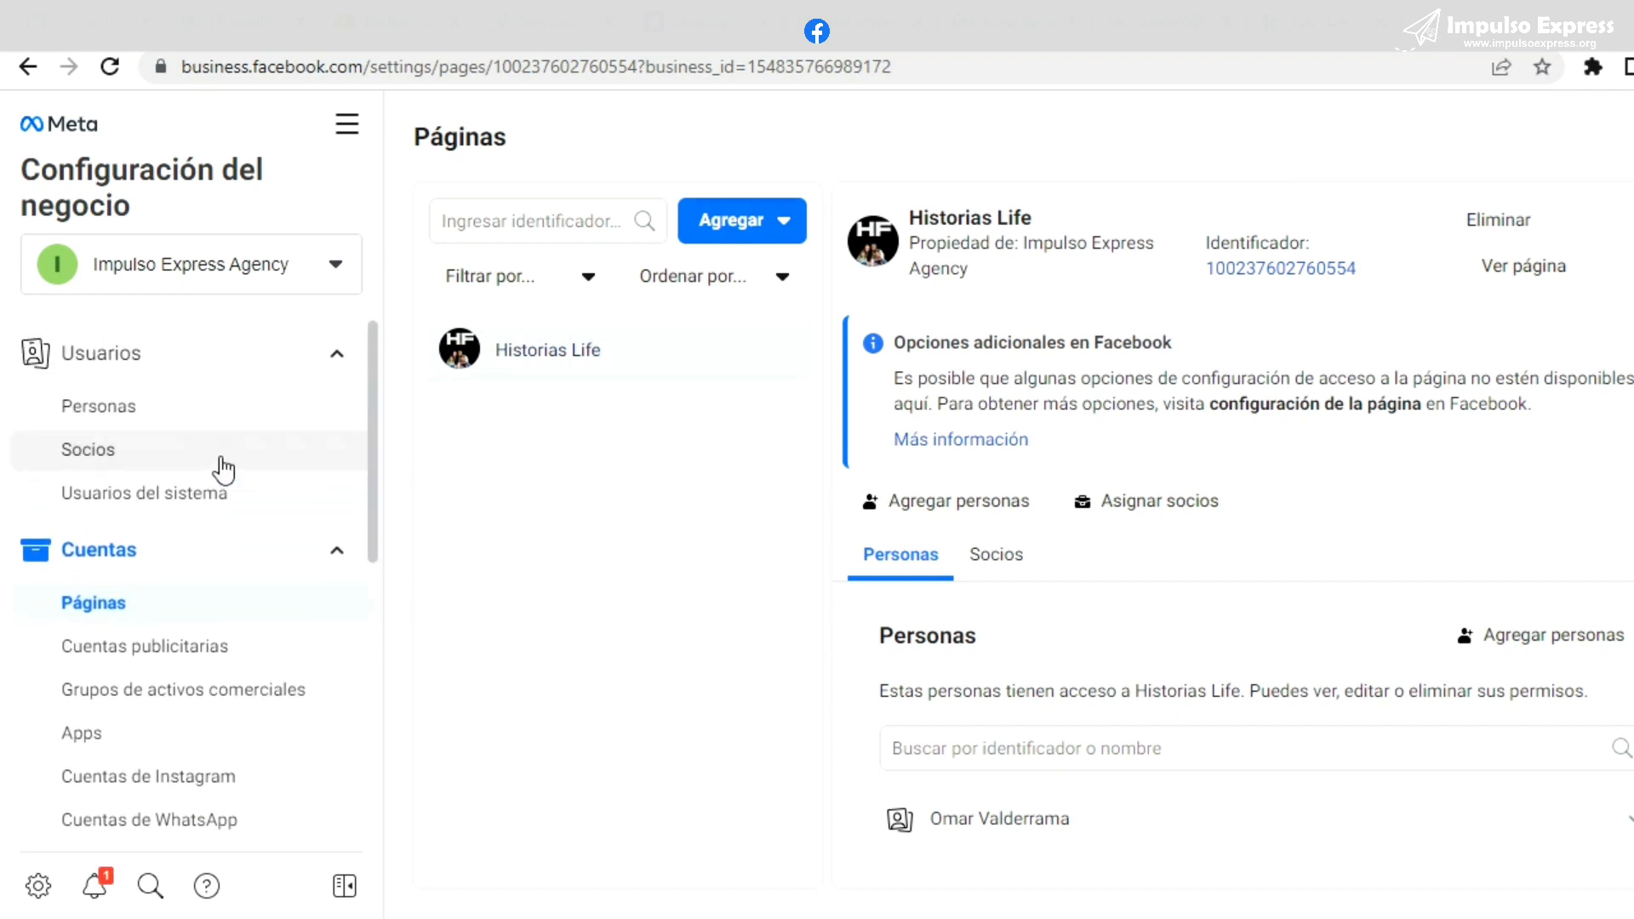
left_click(221, 459)
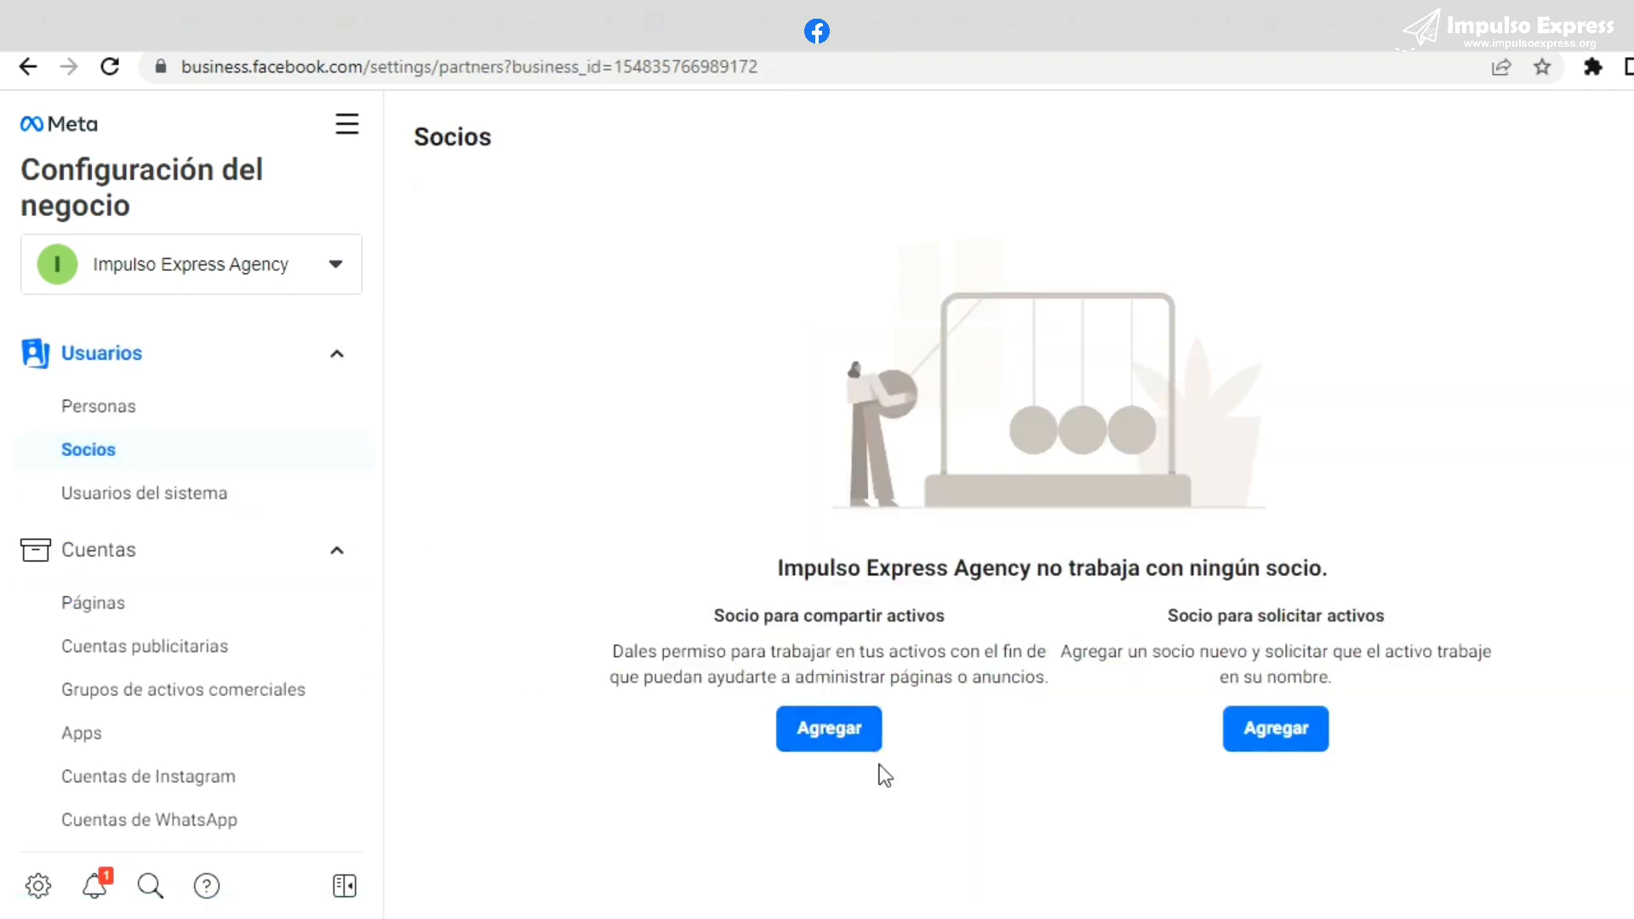
left_click(842, 732)
left_click(729, 553)
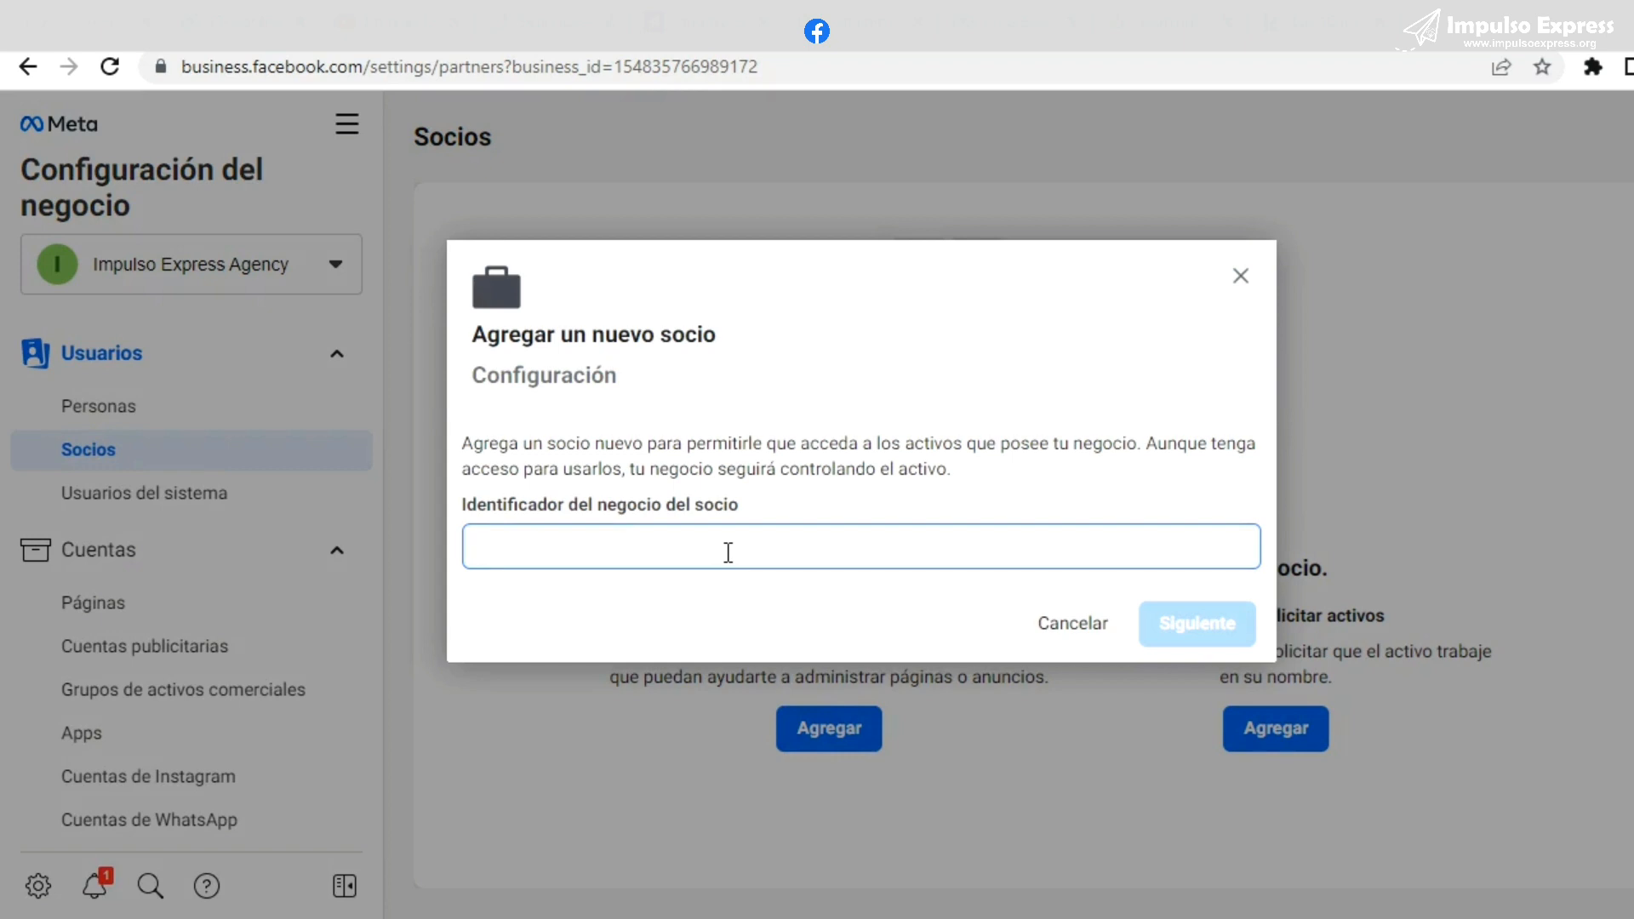
key("ctrl+v")
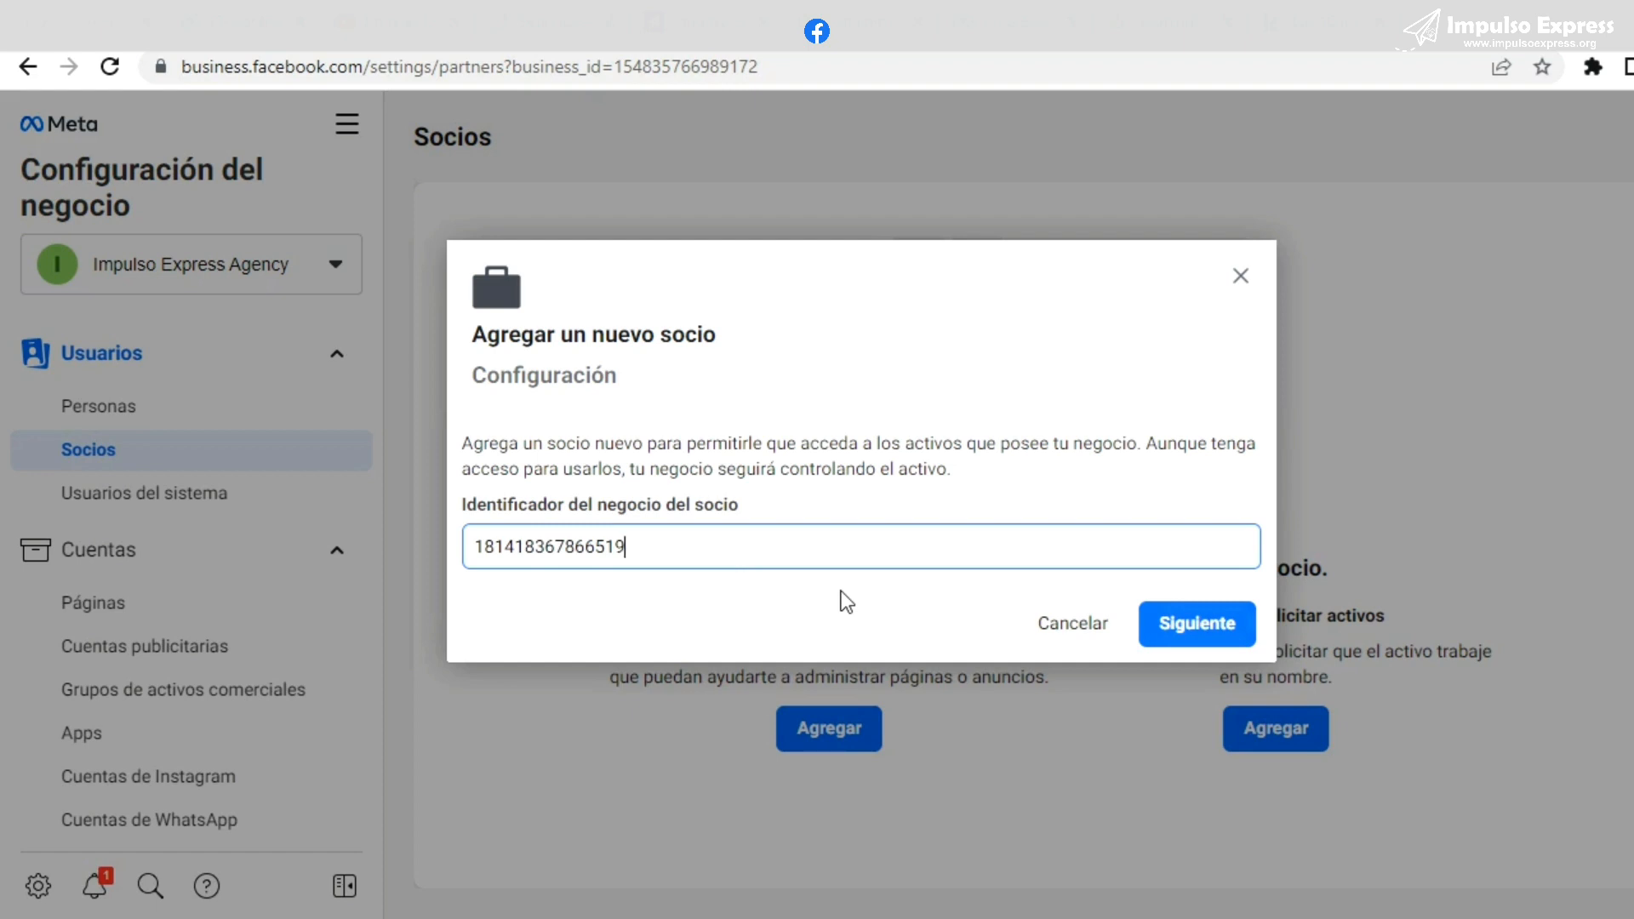
left_click(1183, 626)
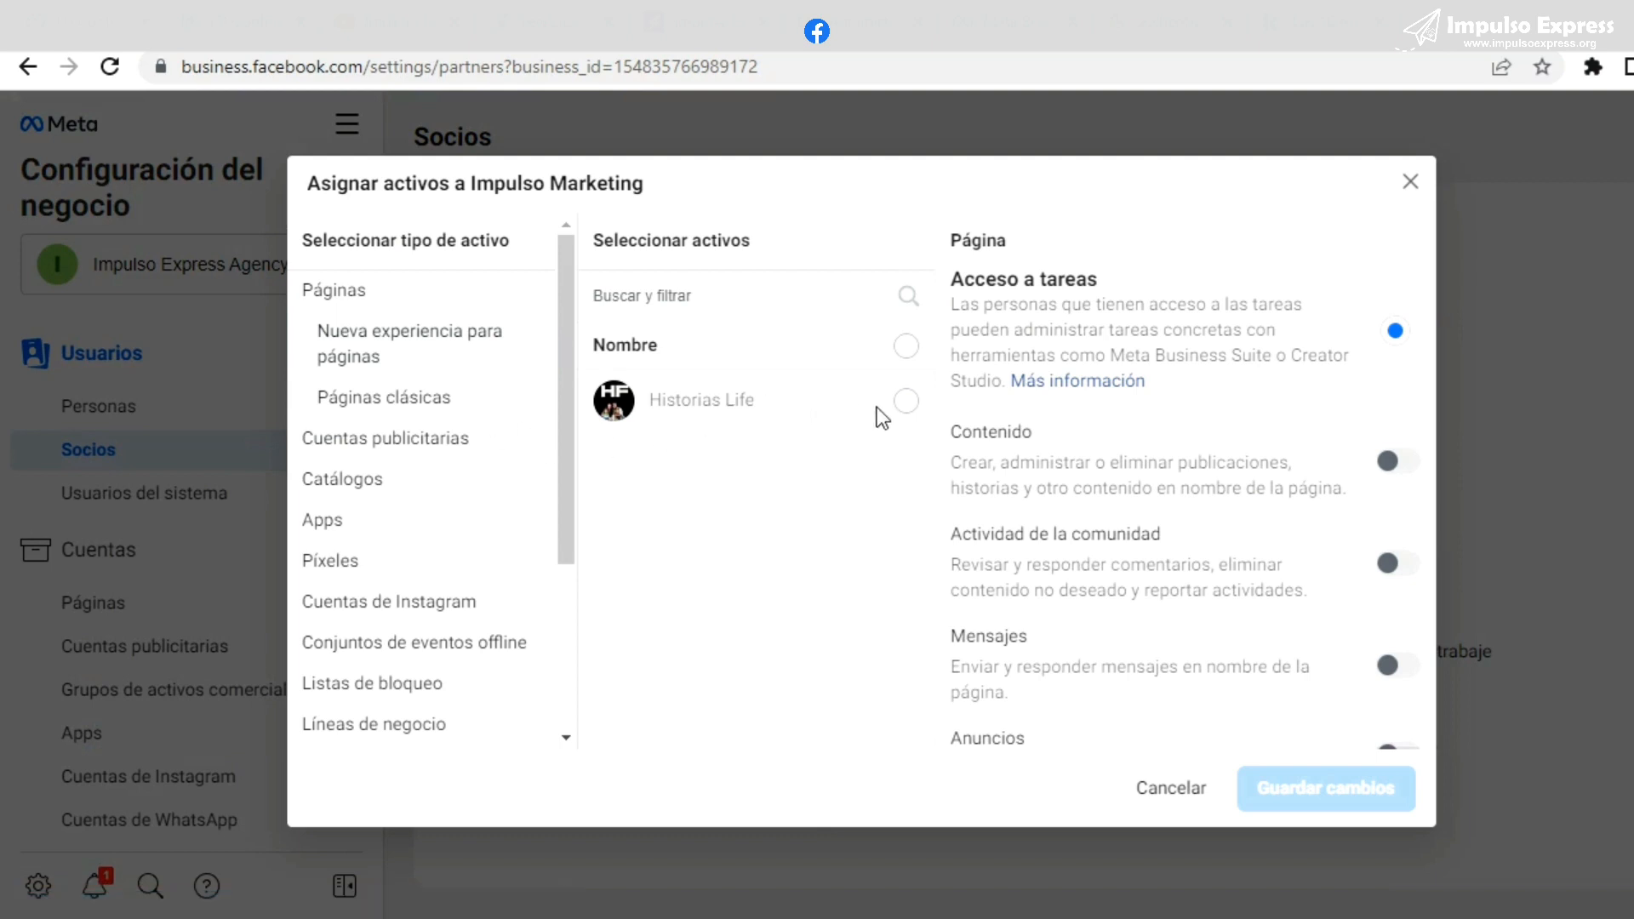
Assign the Historias Life page to Impulso Marketing with Acceso a Facebook, save the changes and finish the partner setup.
left_click(907, 404)
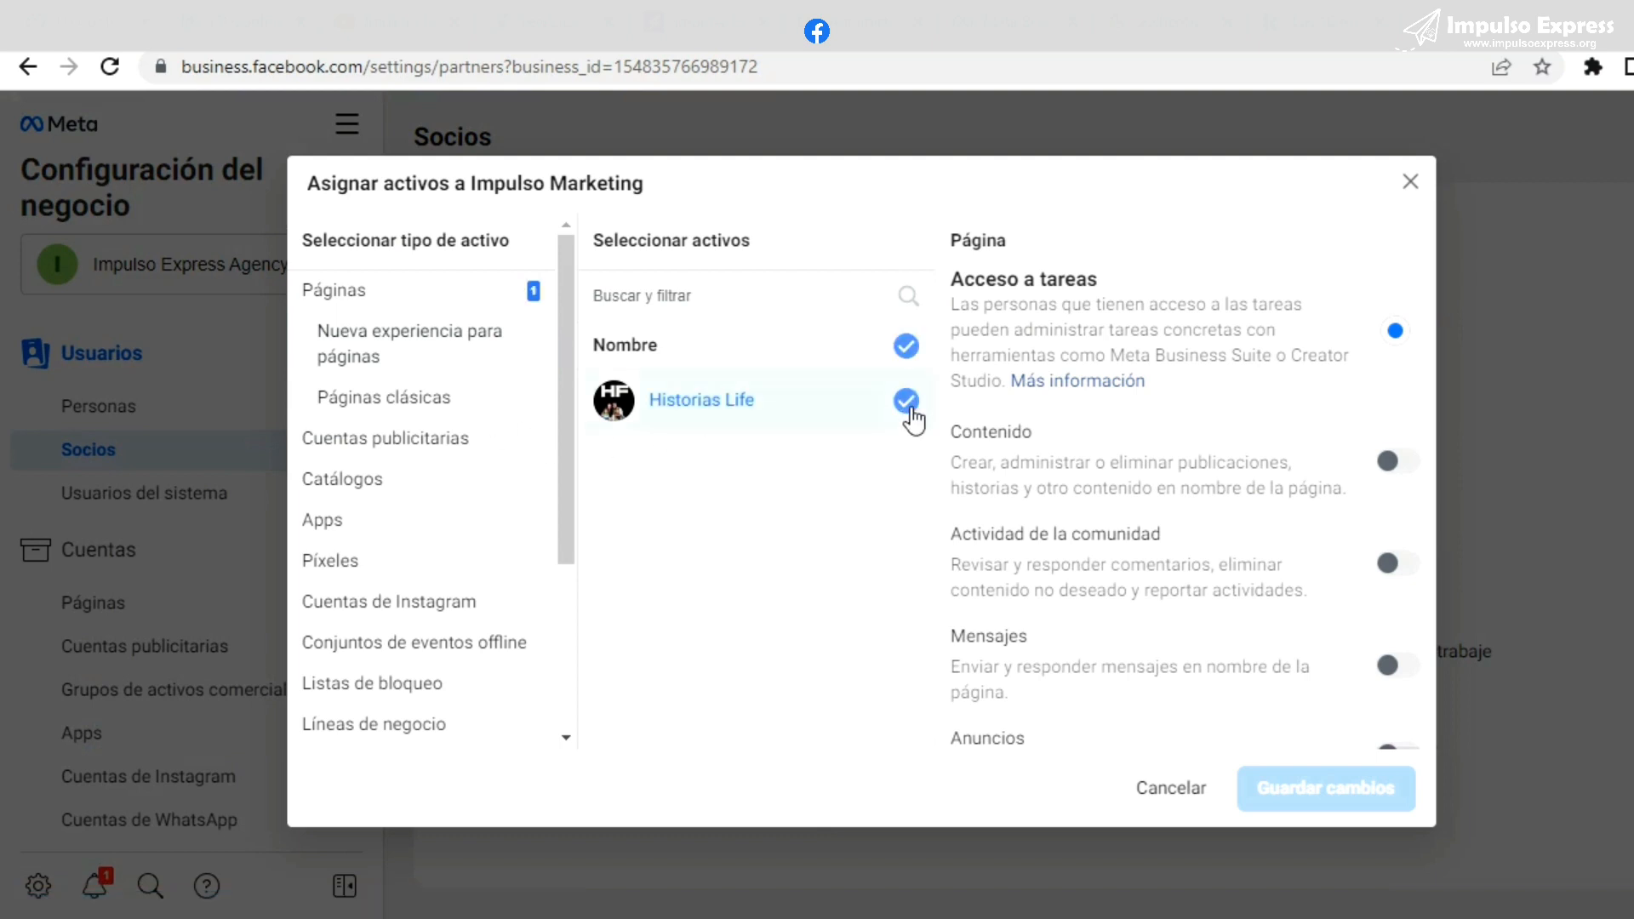
left_click(415, 454)
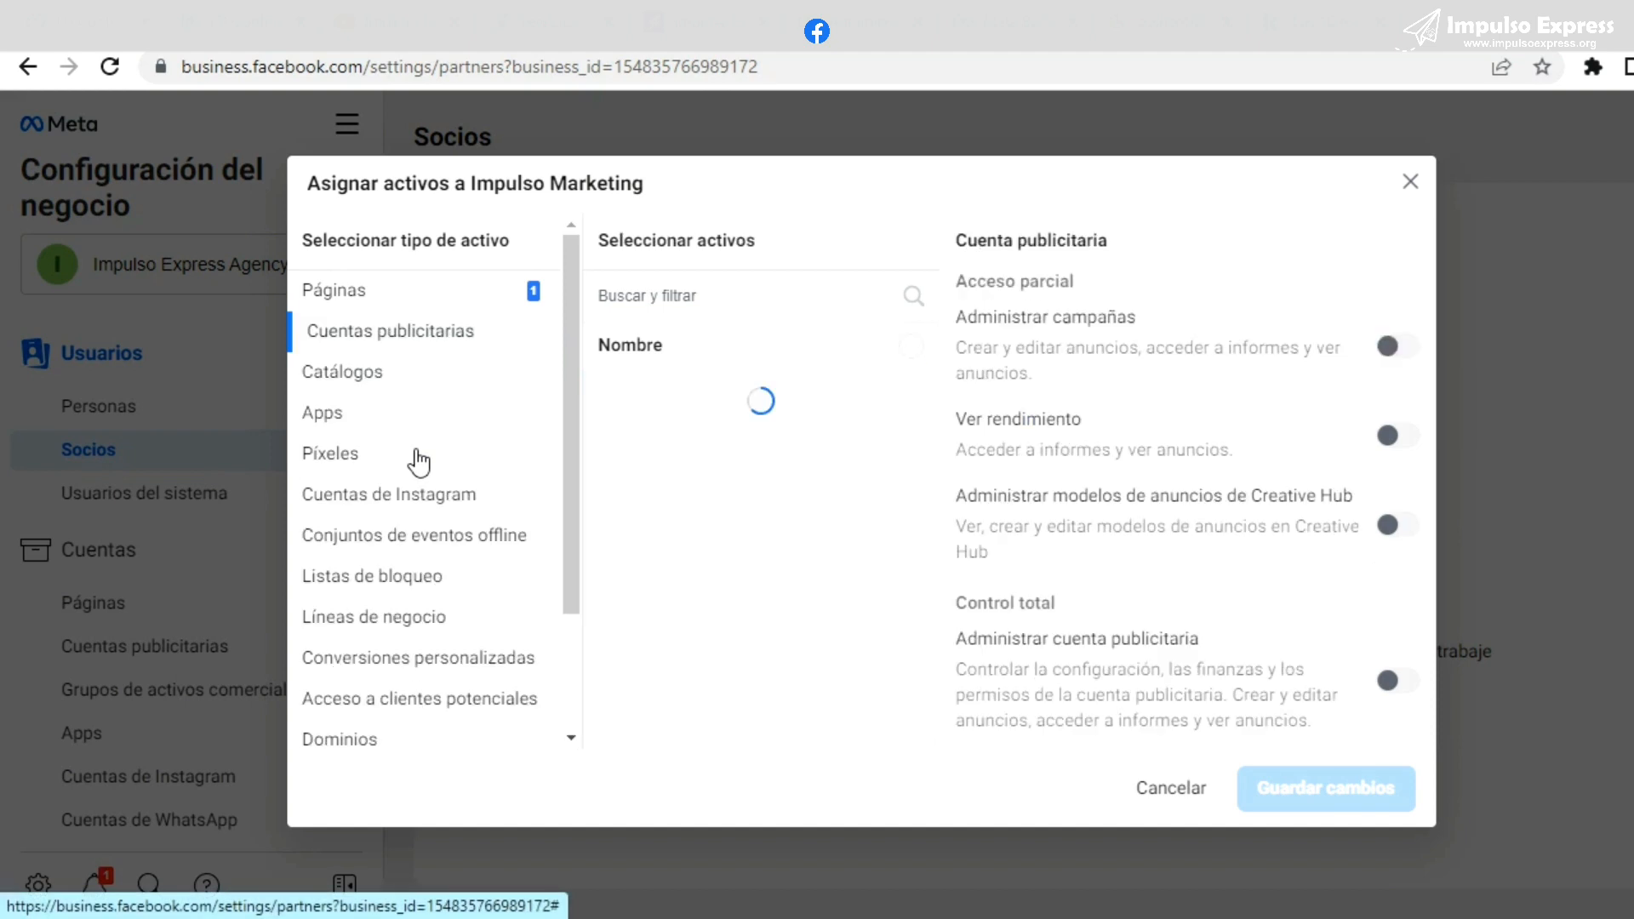
left_click(419, 293)
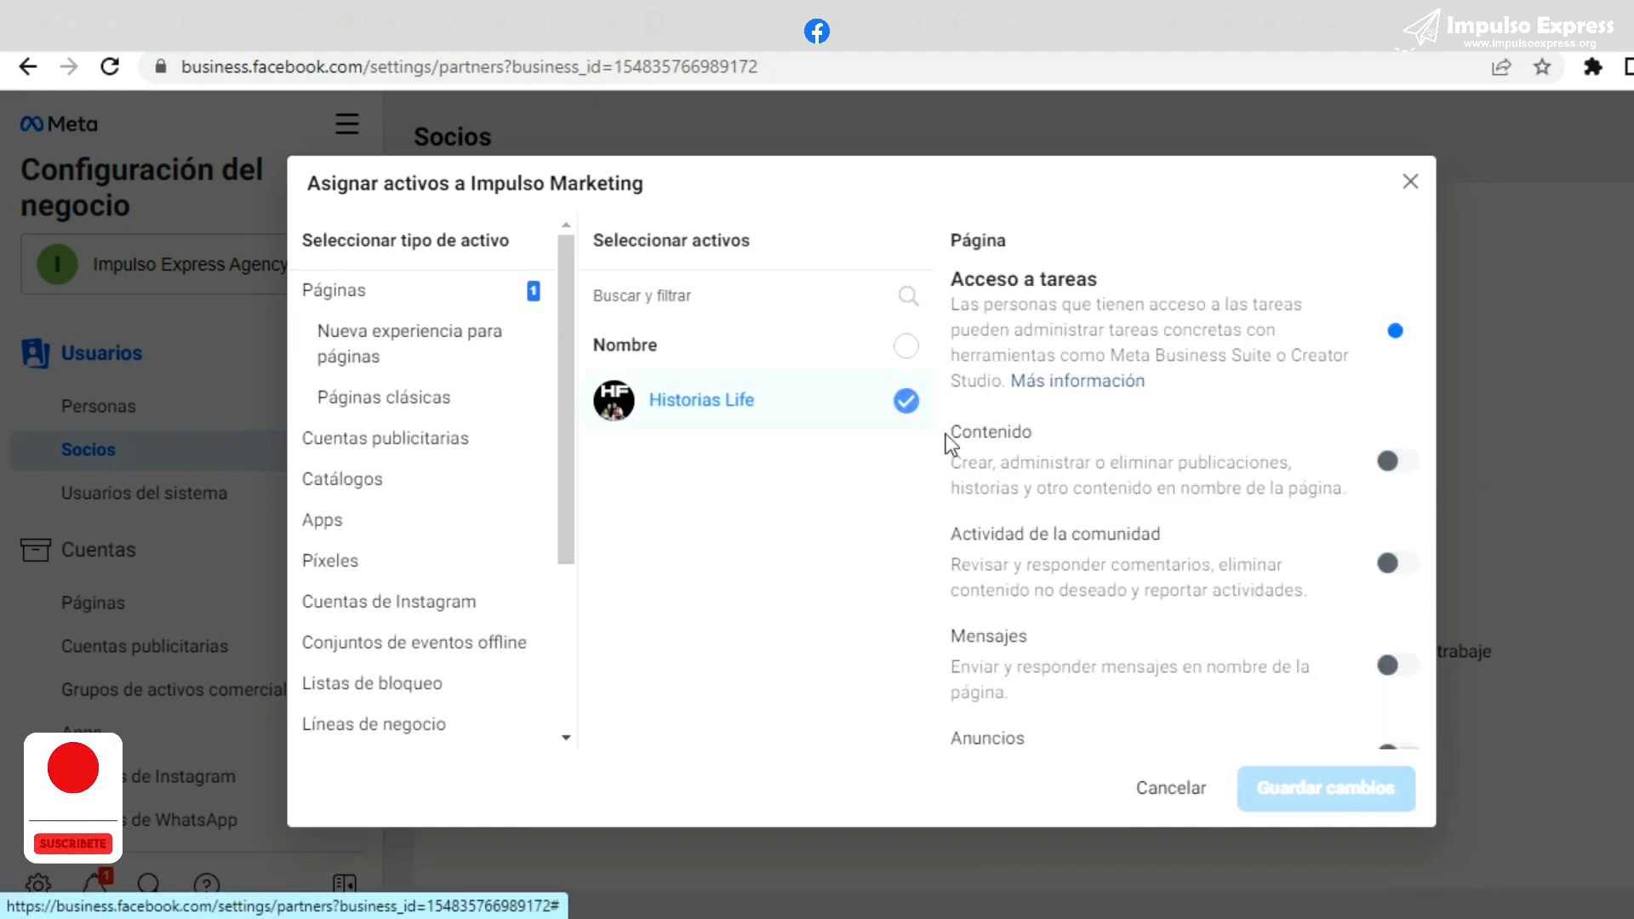
scroll(1217, 617, "down", 3)
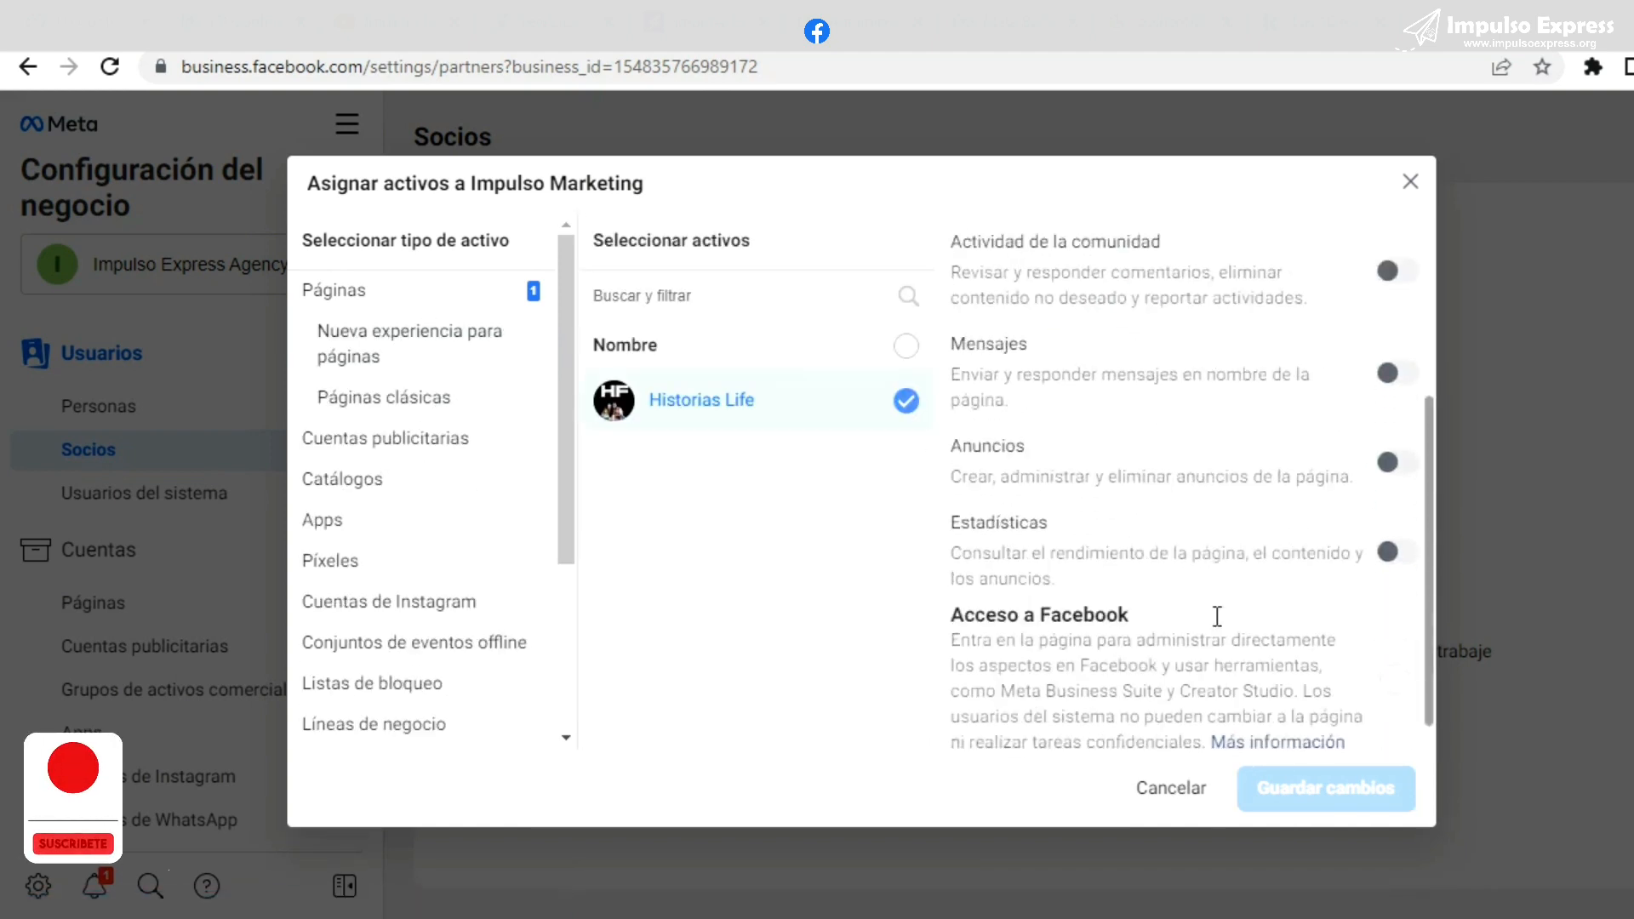
left_click(1397, 650)
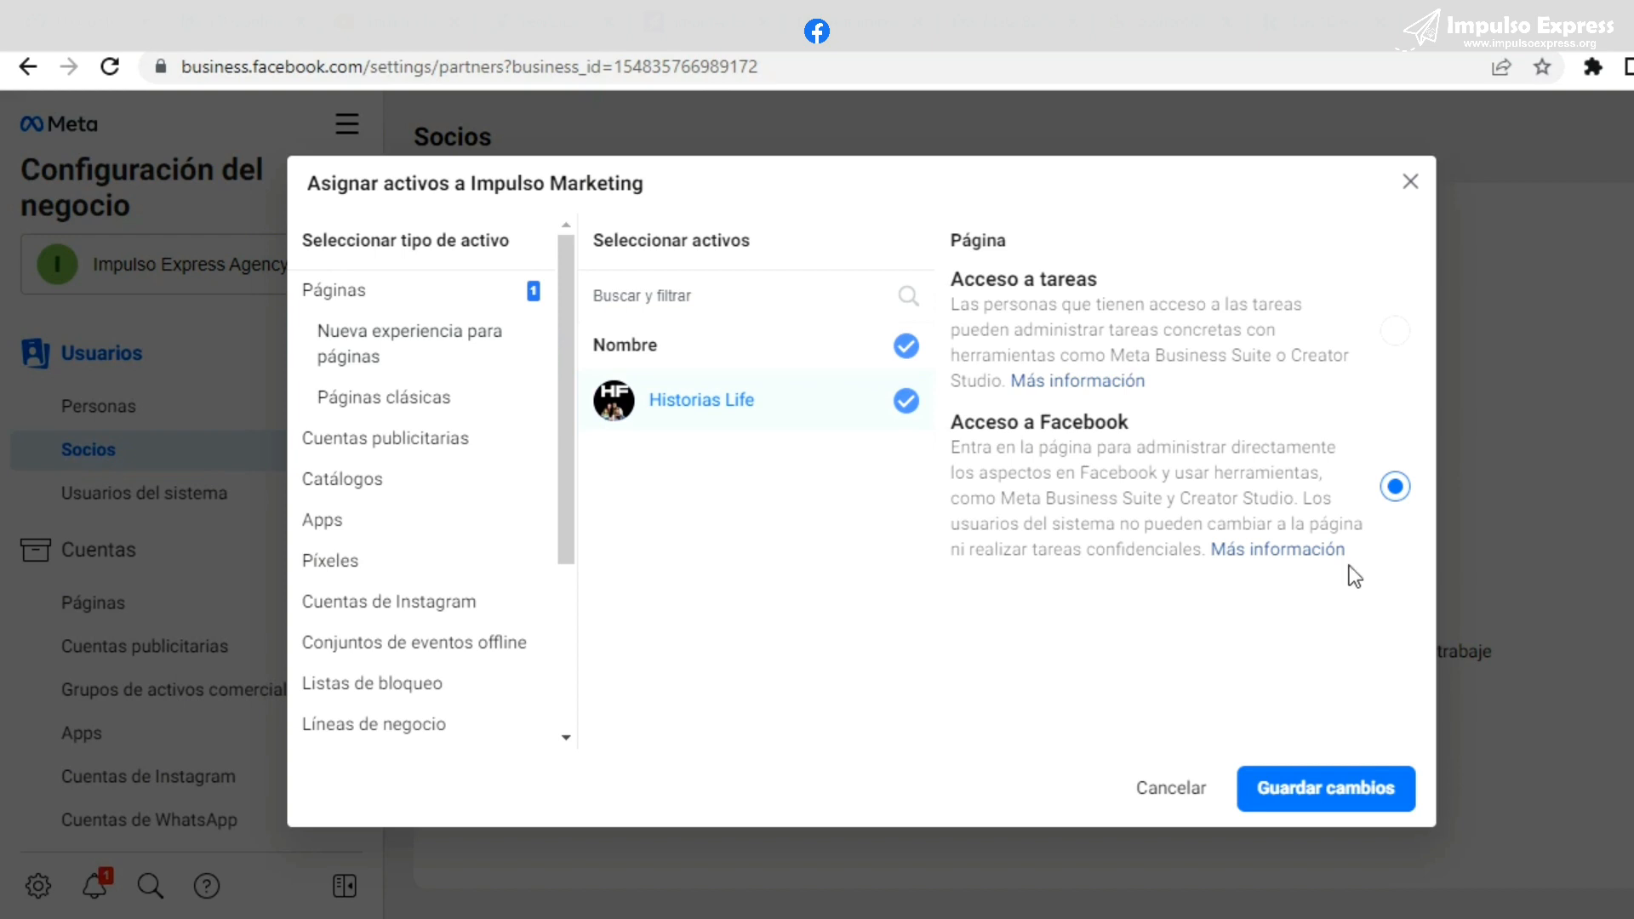
left_click(1368, 795)
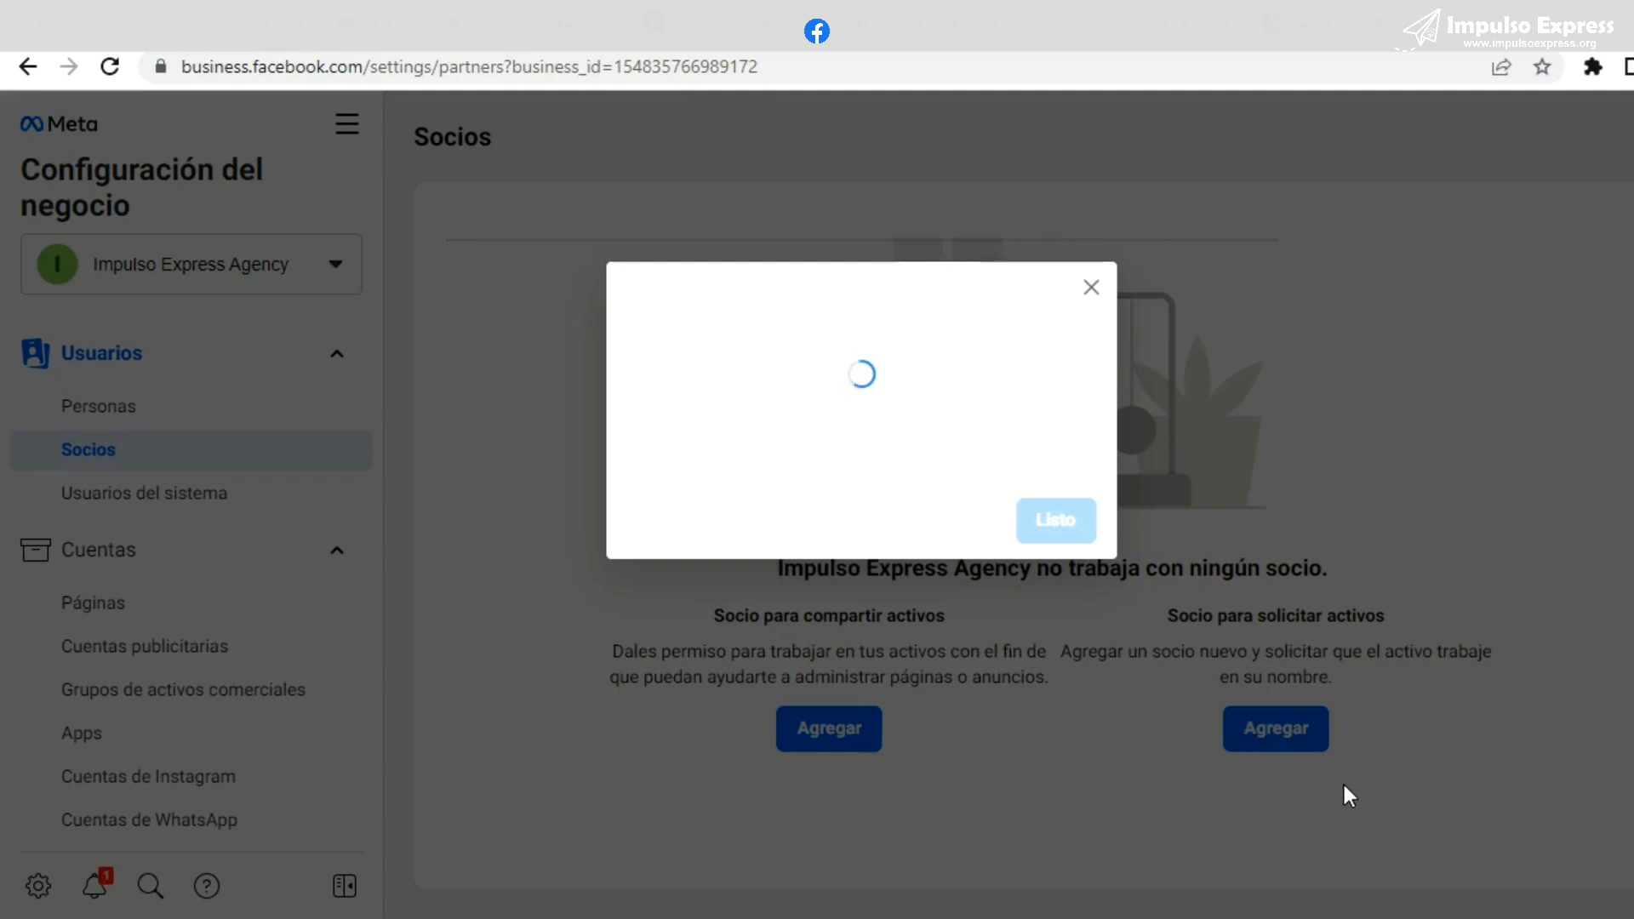
left_click(1069, 480)
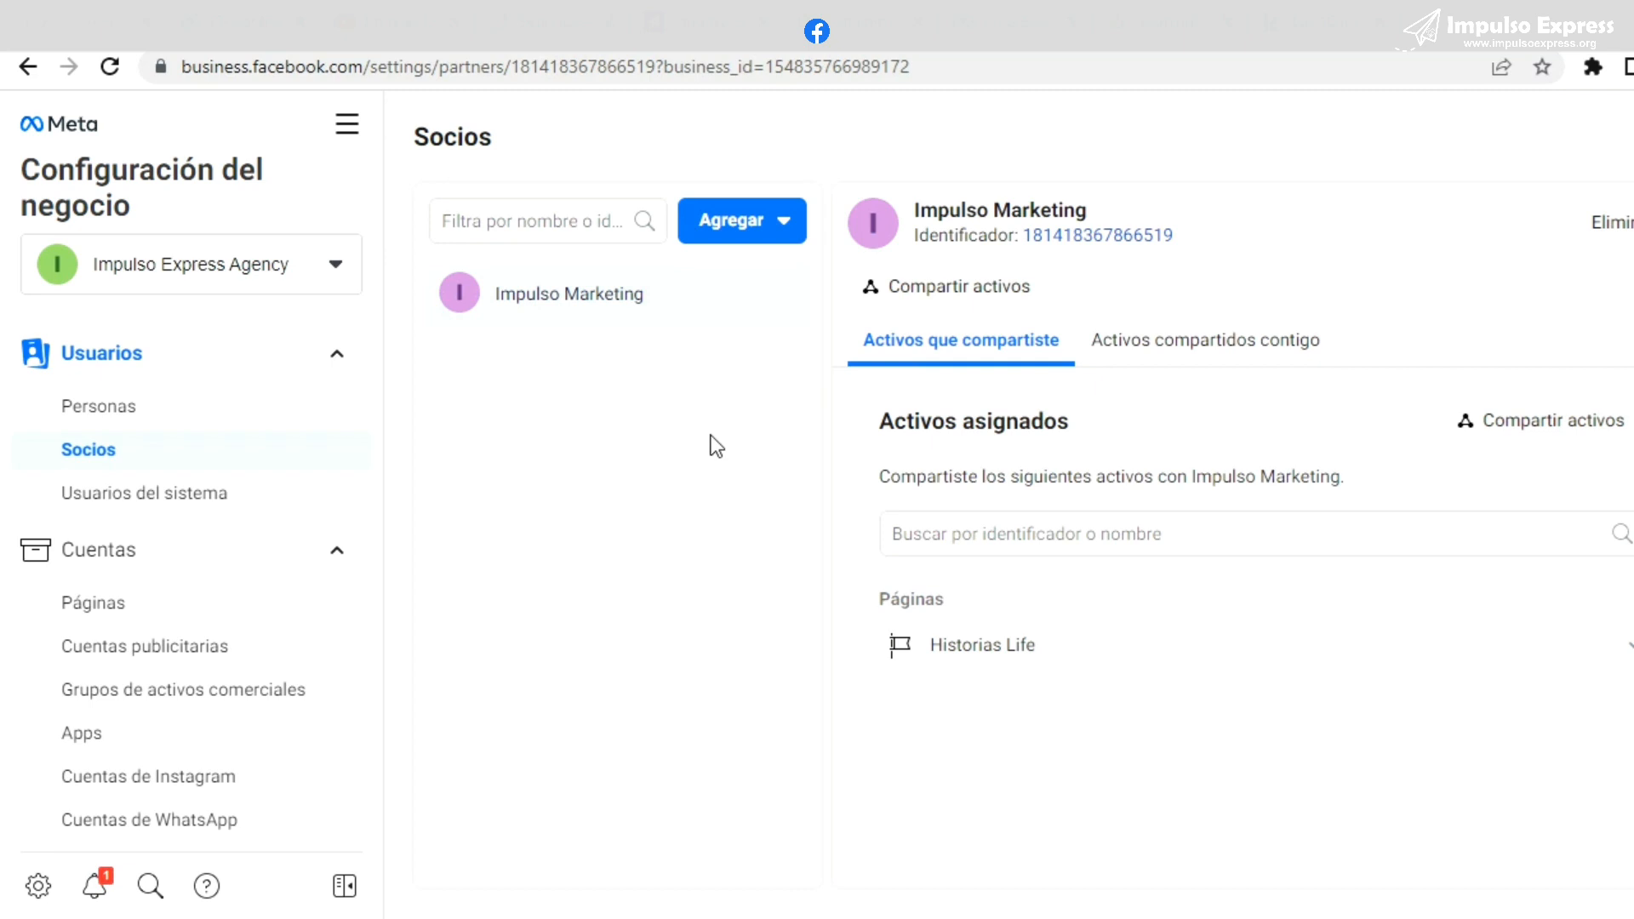
Switch to Microsoft Edge and view the assets Impulso Express Agency shares with Impulso Marketing under Socios.
mouse_move(486, 917)
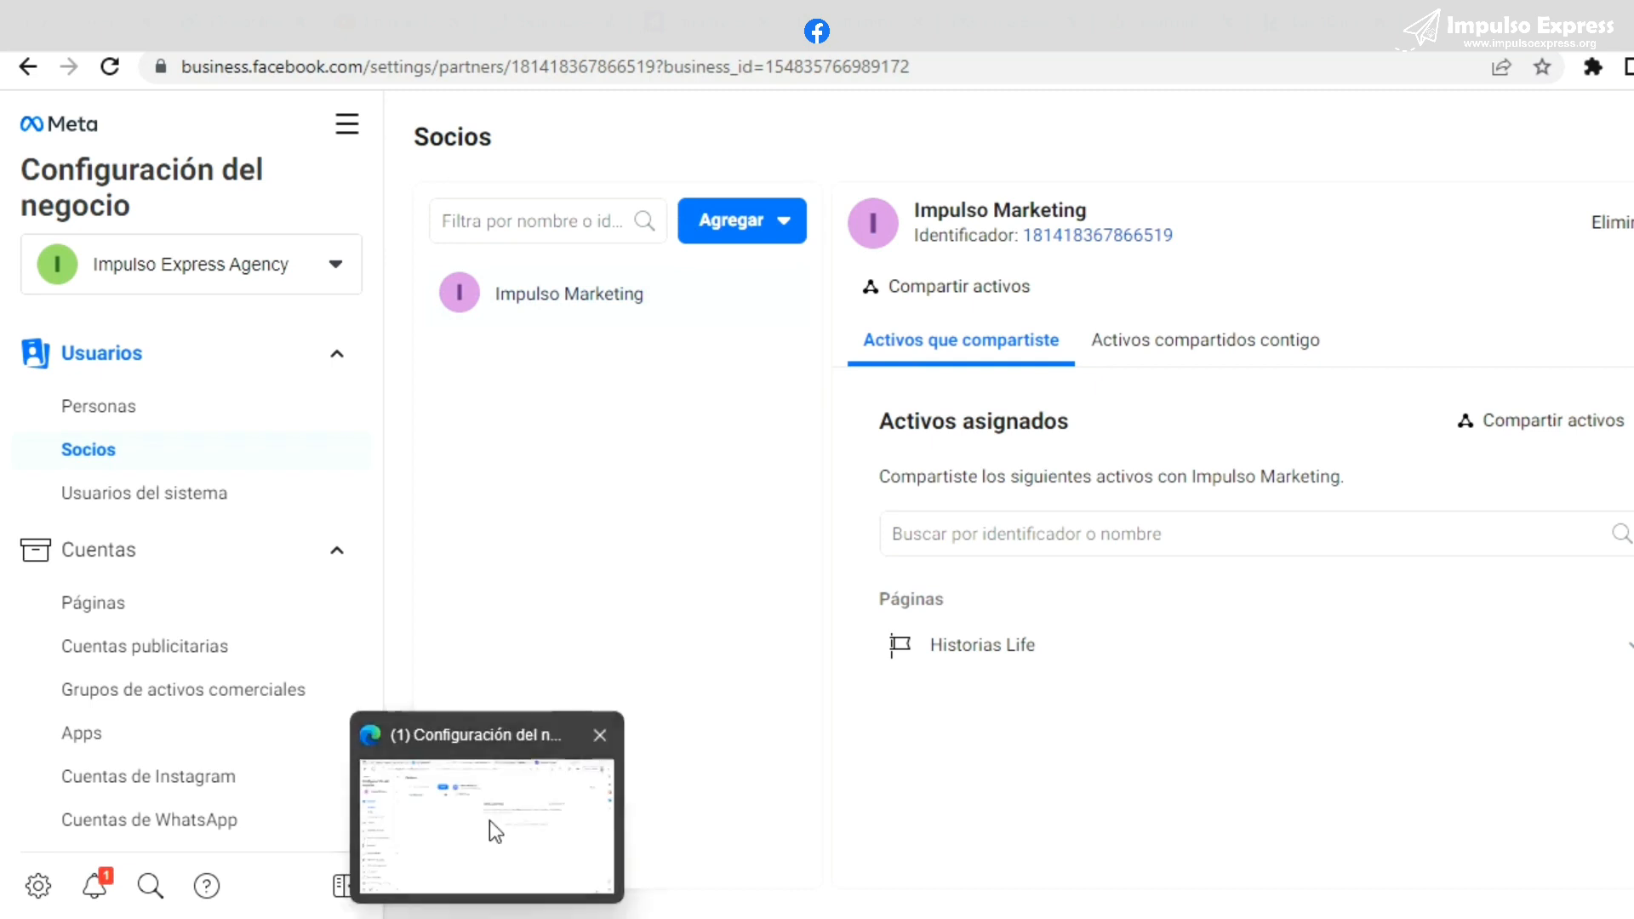
left_click(488, 821)
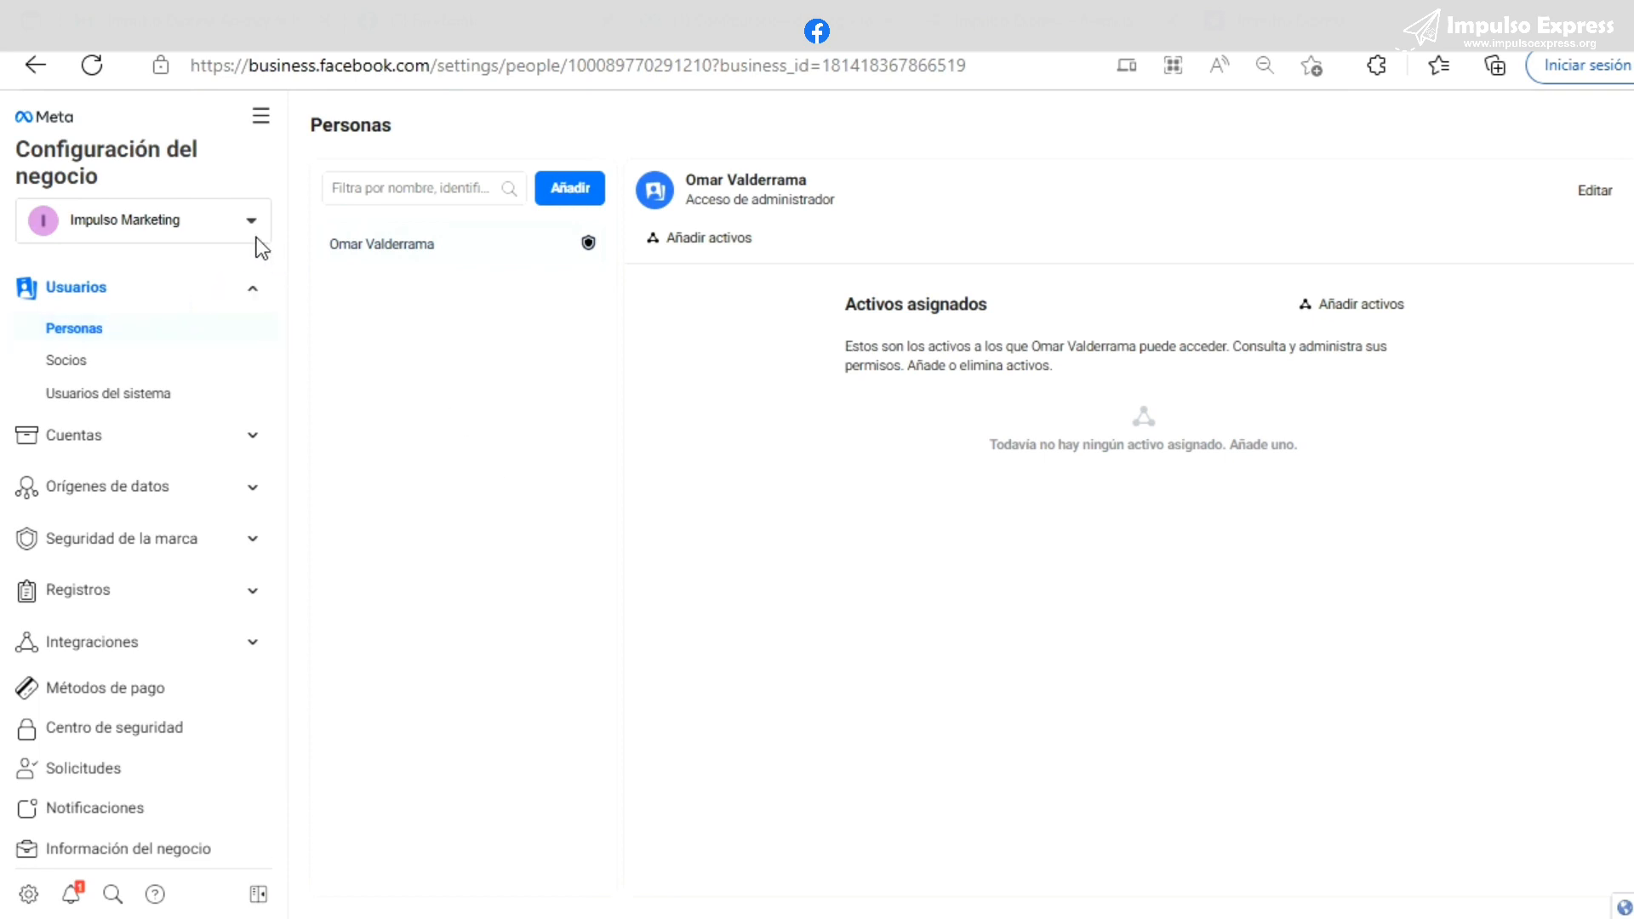
left_click(210, 366)
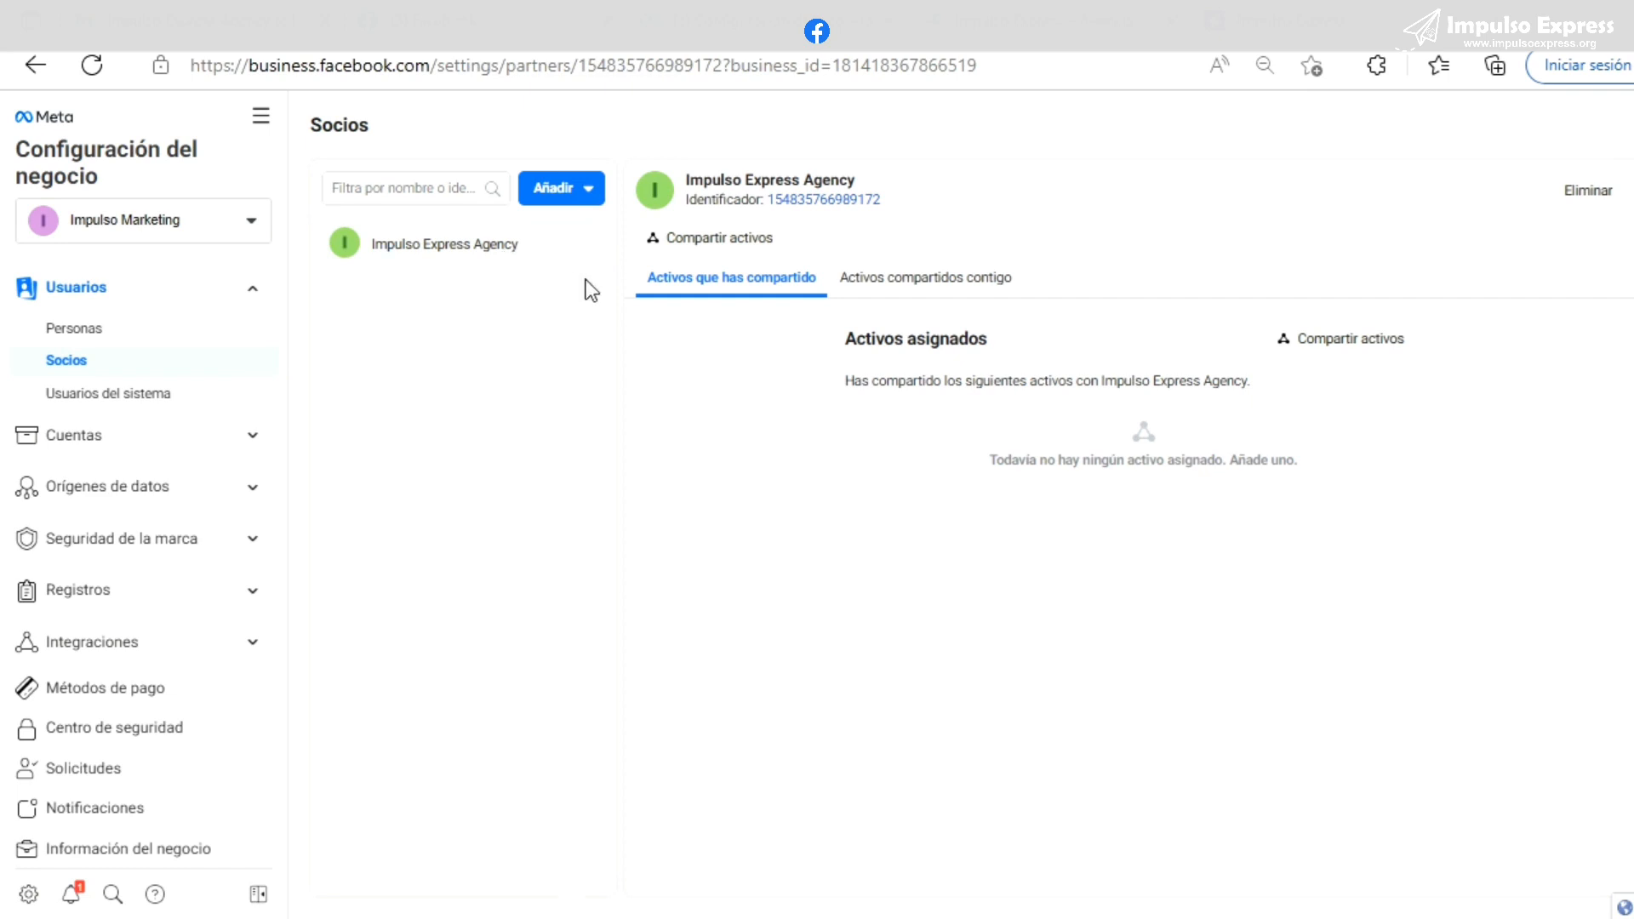
left_click(885, 291)
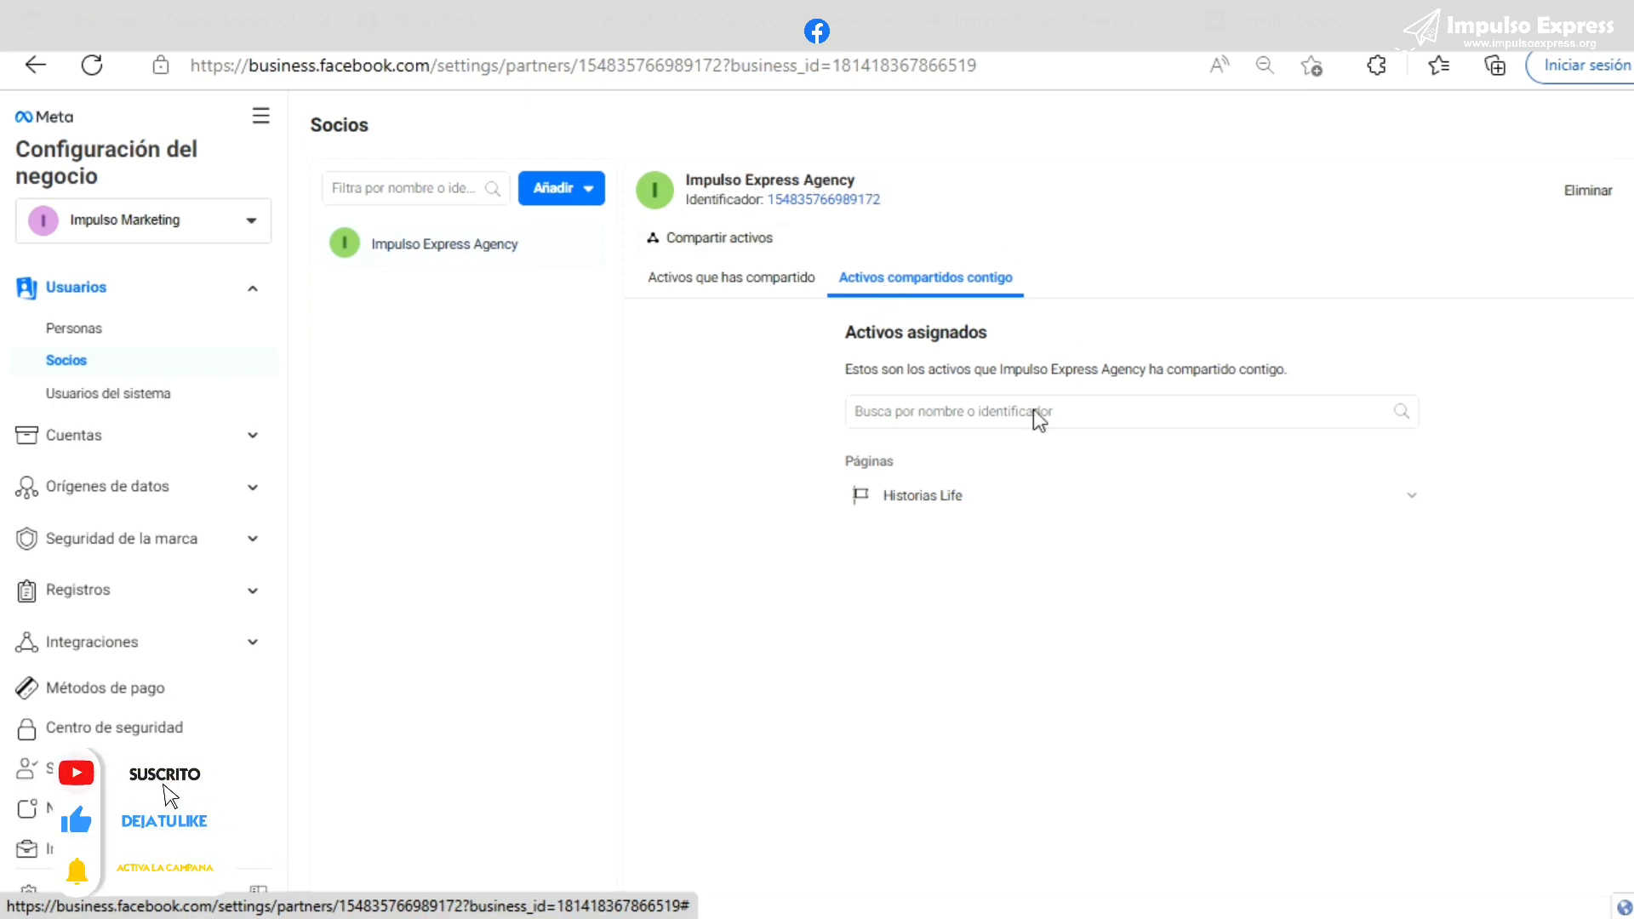
Examine the access permissions on the shared Historias Life page and return to the assets shared with Impulso Express Agency.
left_click(1126, 497)
left_click(1127, 497)
left_click(1127, 497)
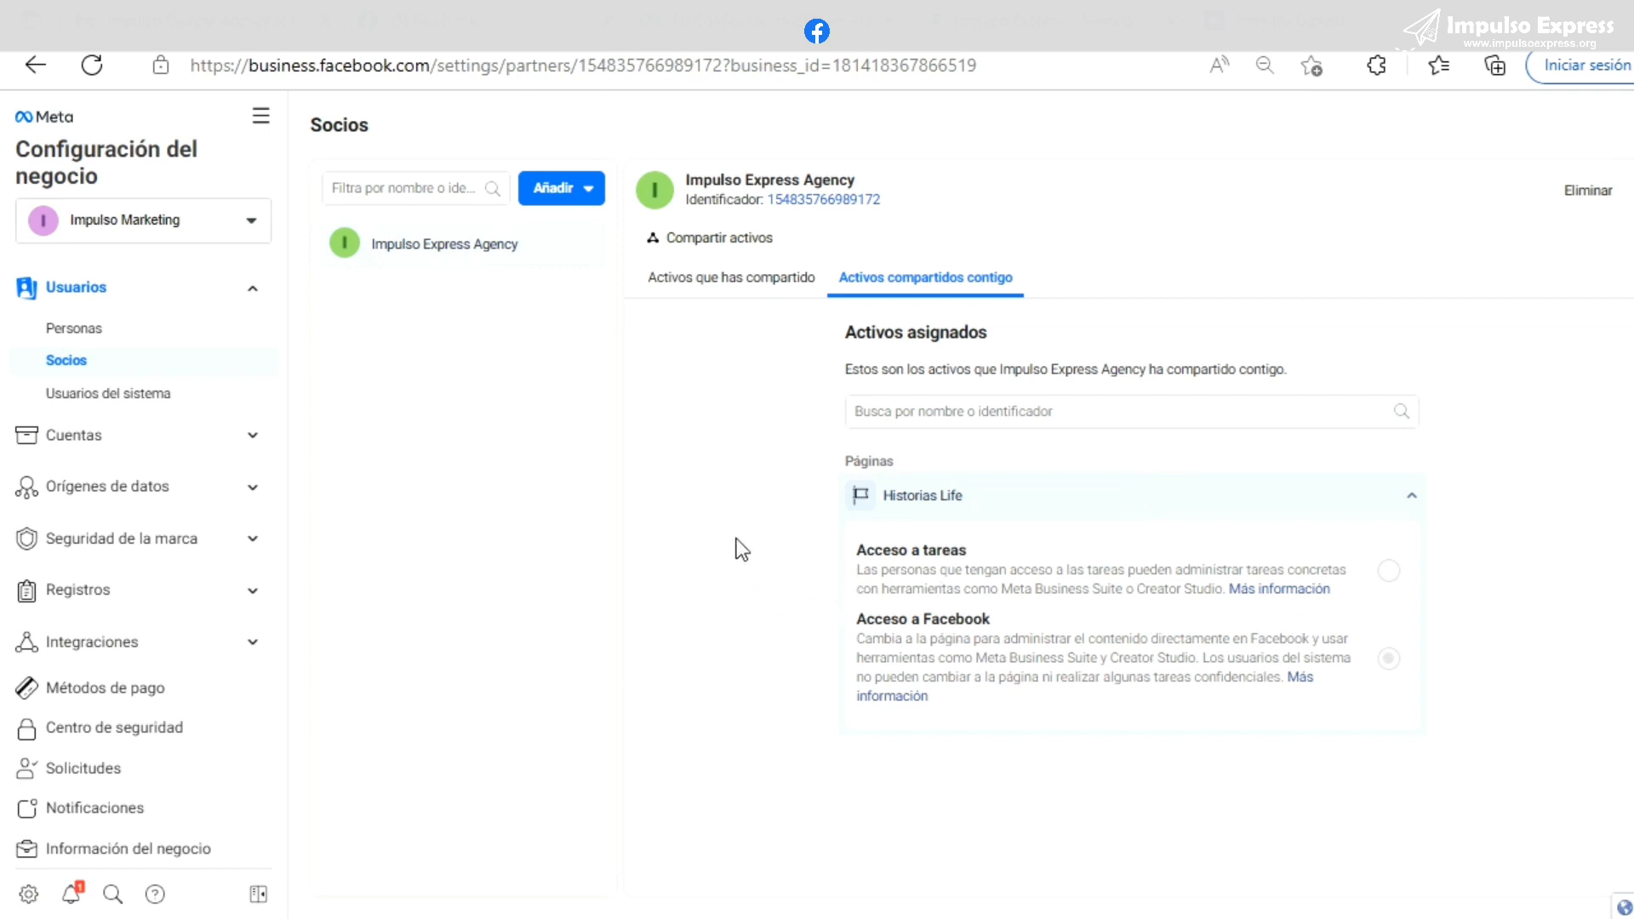
left_click(804, 284)
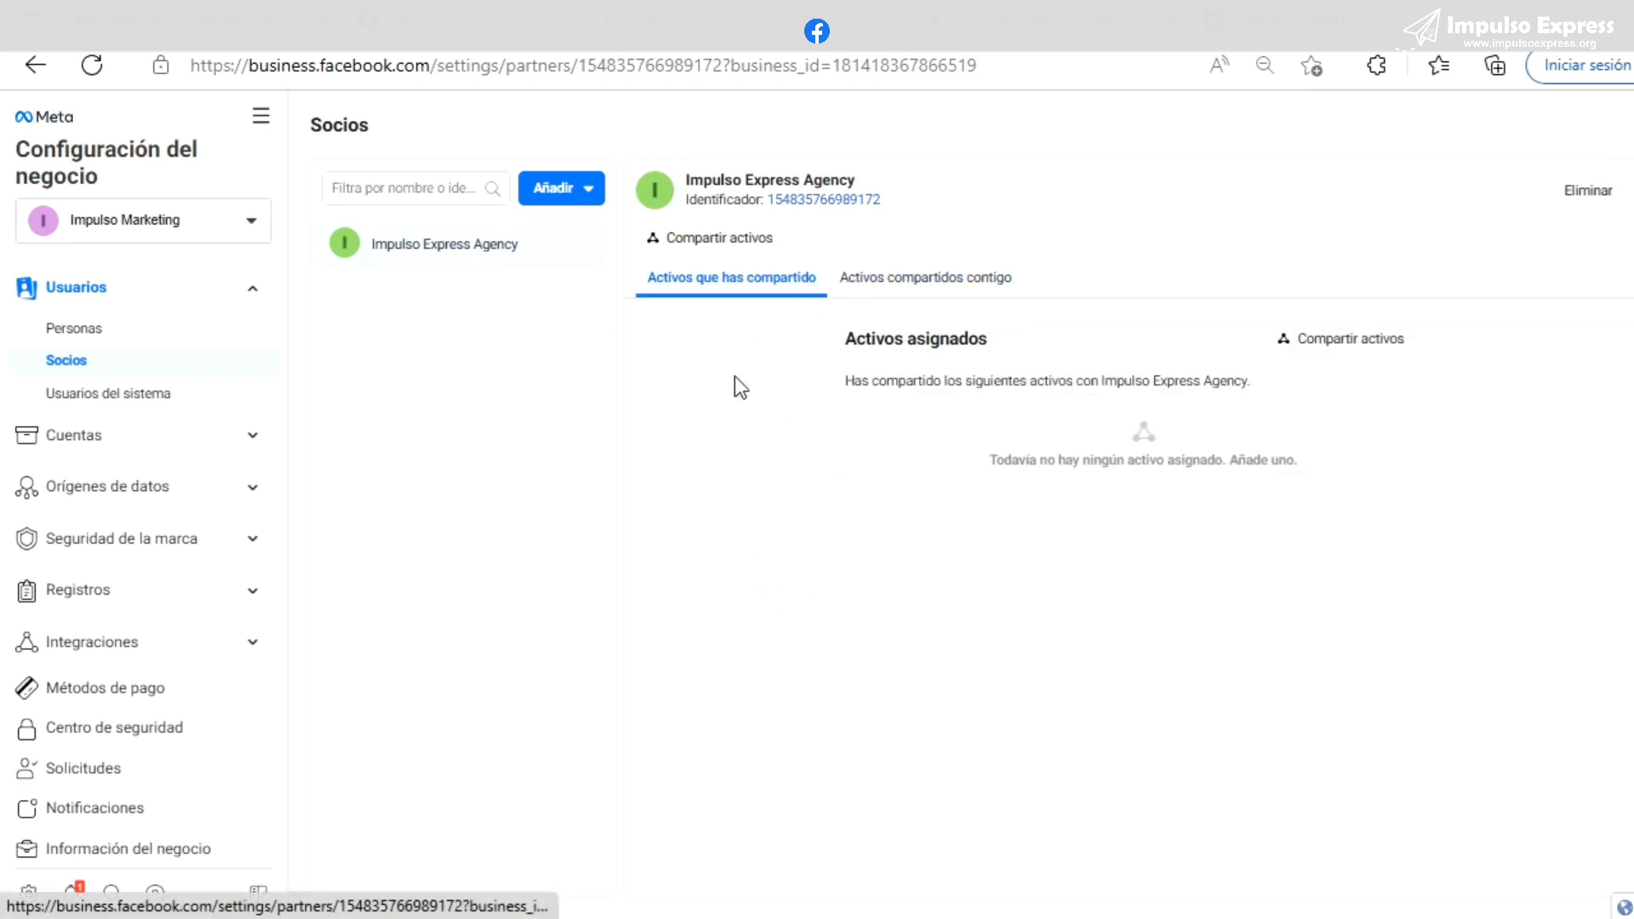